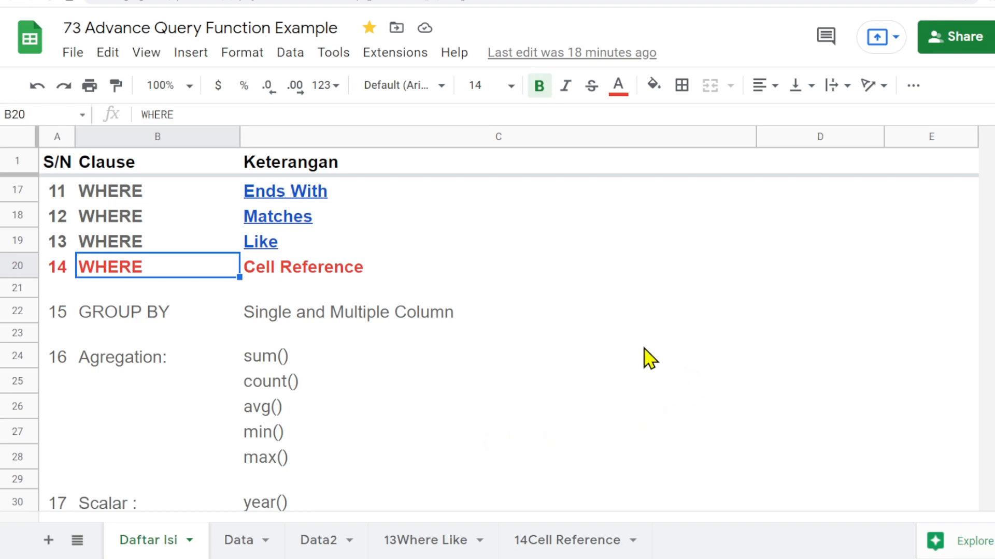
left_click(71, 52)
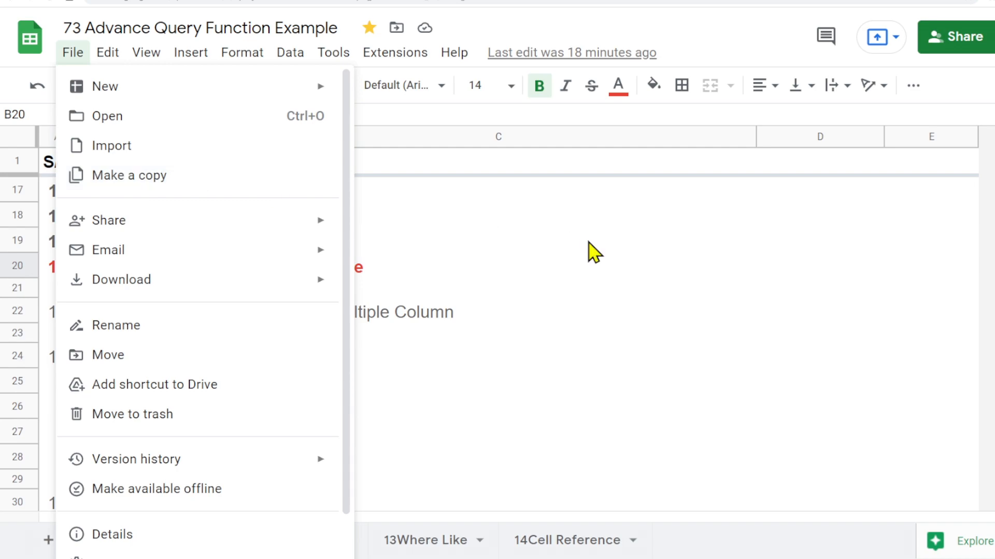
left_click(801, 366)
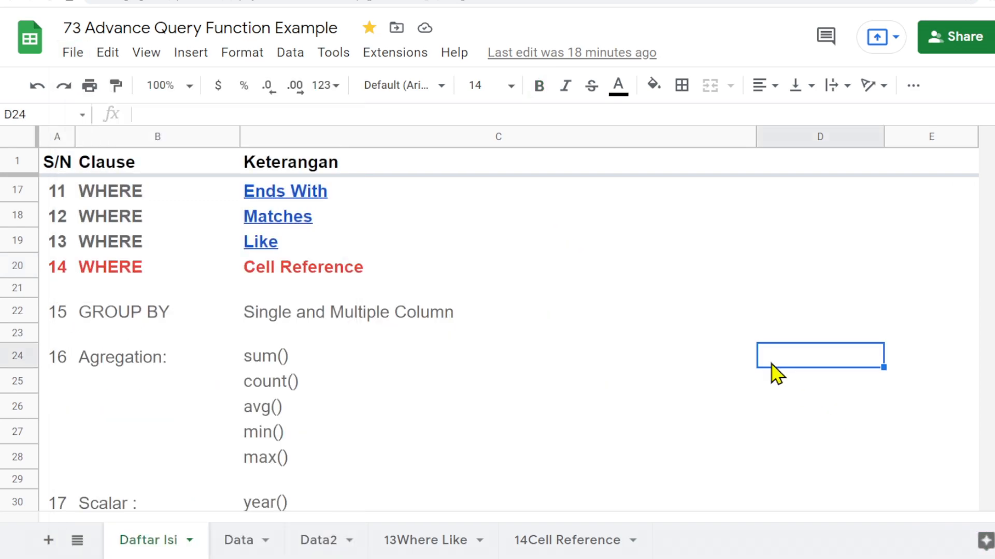
scroll(689, 377, "up", 1)
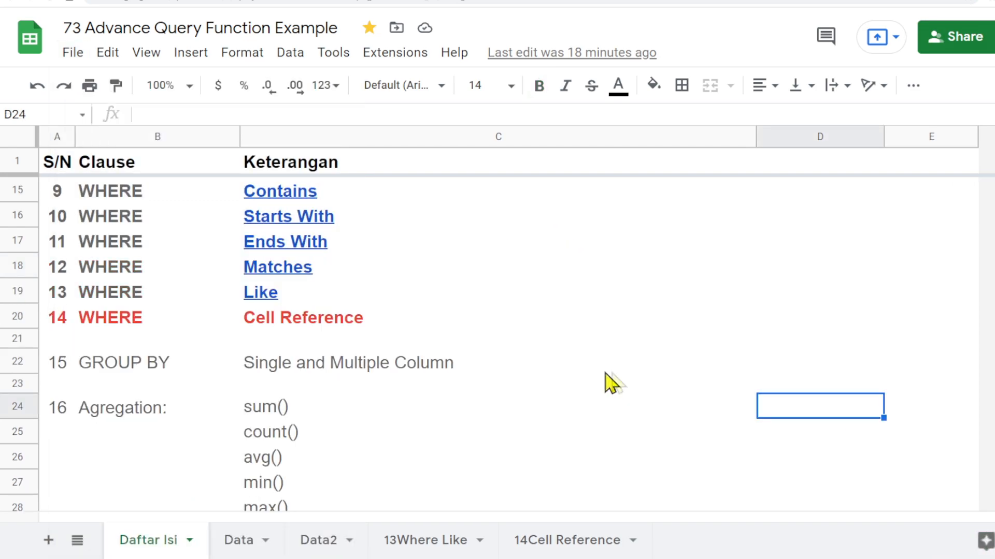
- Hide the 13Where Like sheet and return to the 14Cell Reference sheet
left_click(562, 551)
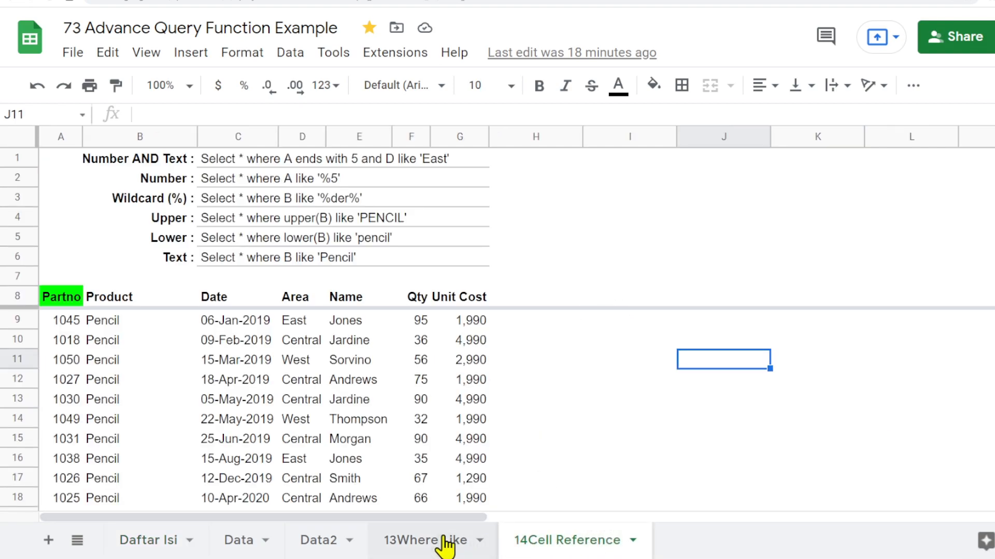
left_click(404, 544)
left_click(480, 541)
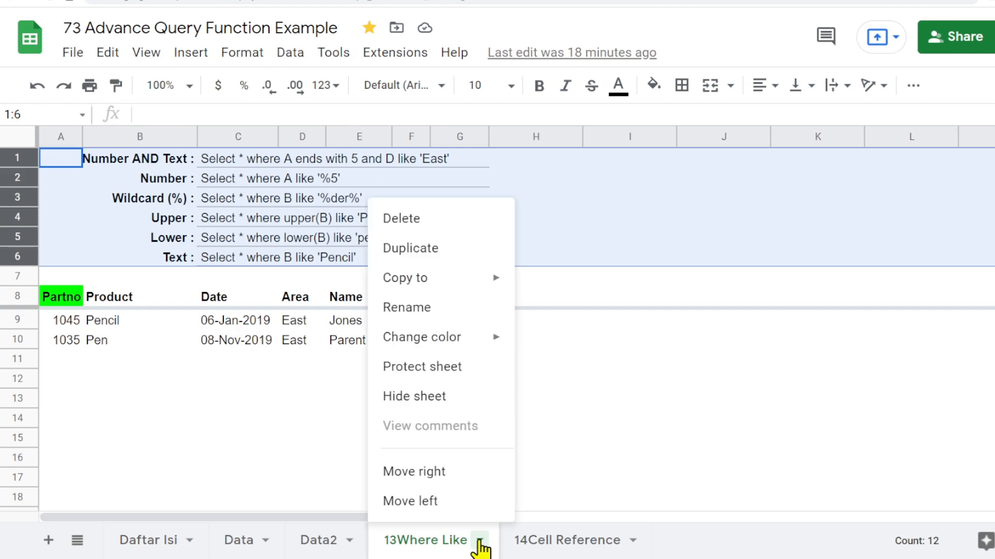
left_click(434, 398)
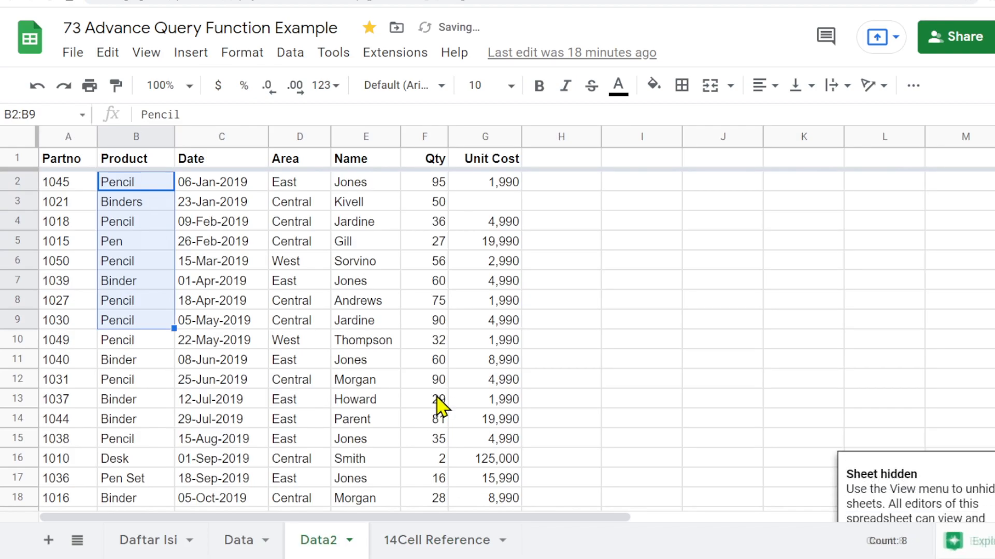
left_click(434, 534)
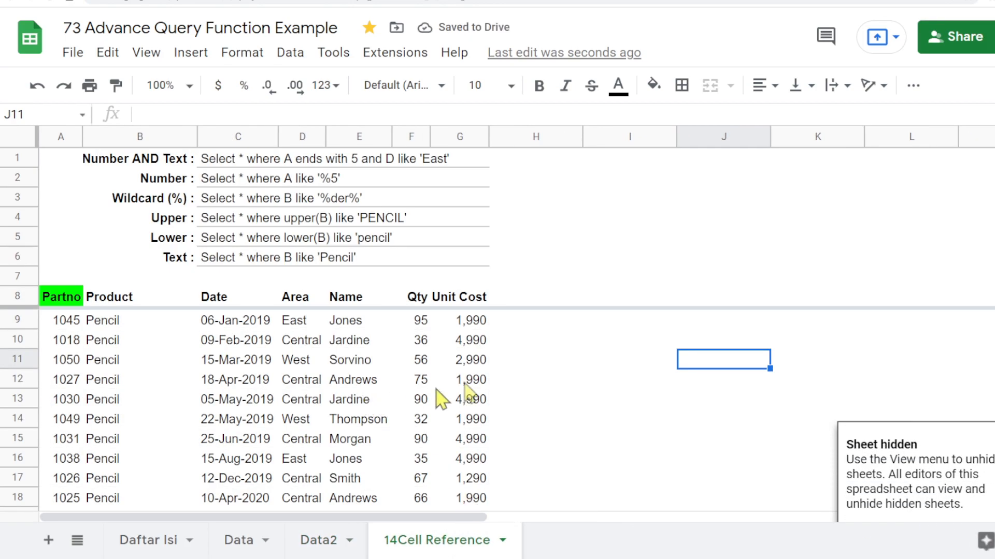
left_click(502, 362)
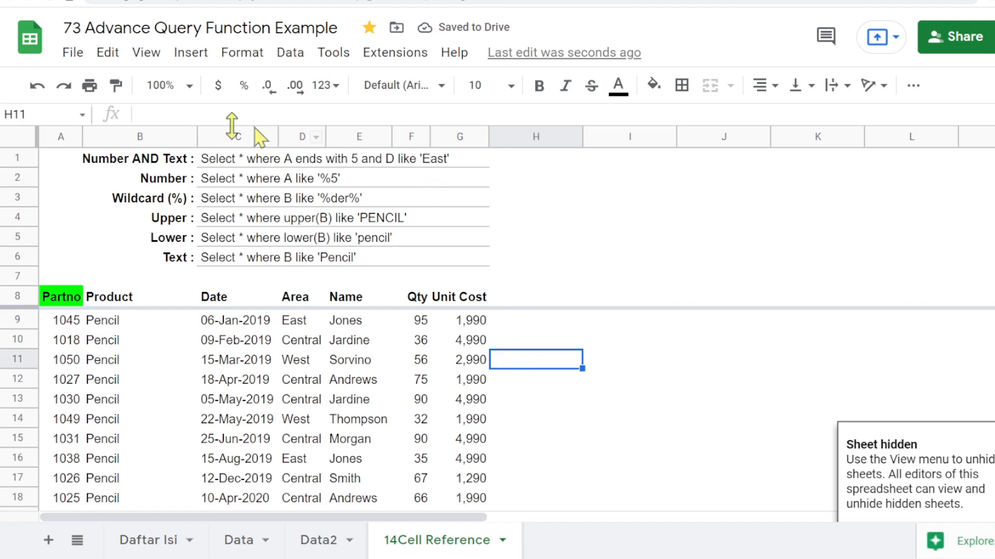
left_click(146, 541)
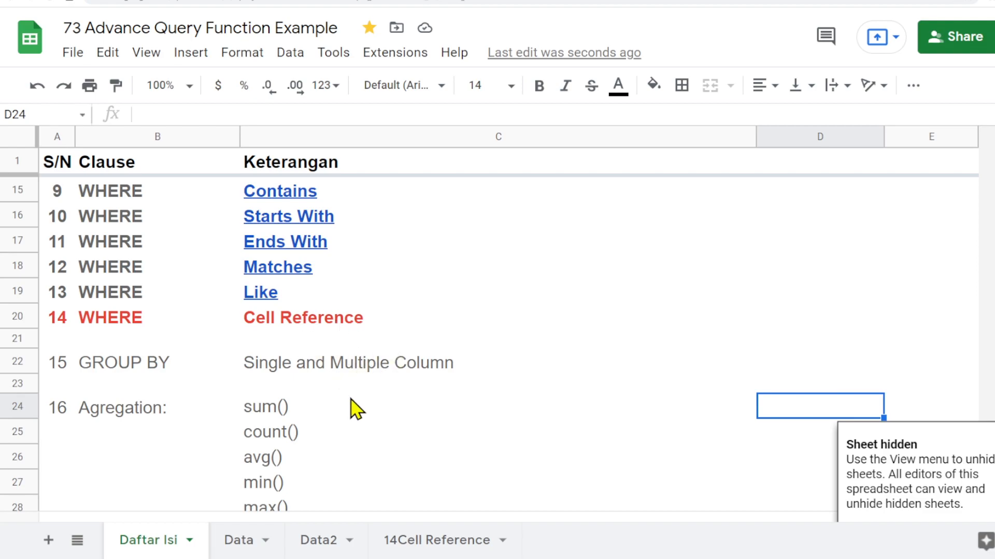
left_click(438, 542)
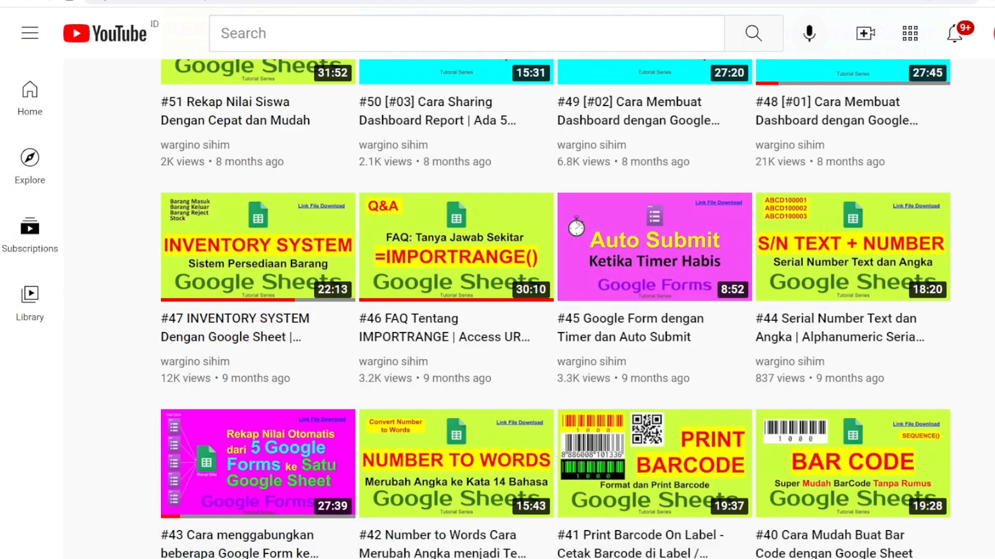
scroll(477, 333, "down", 7)
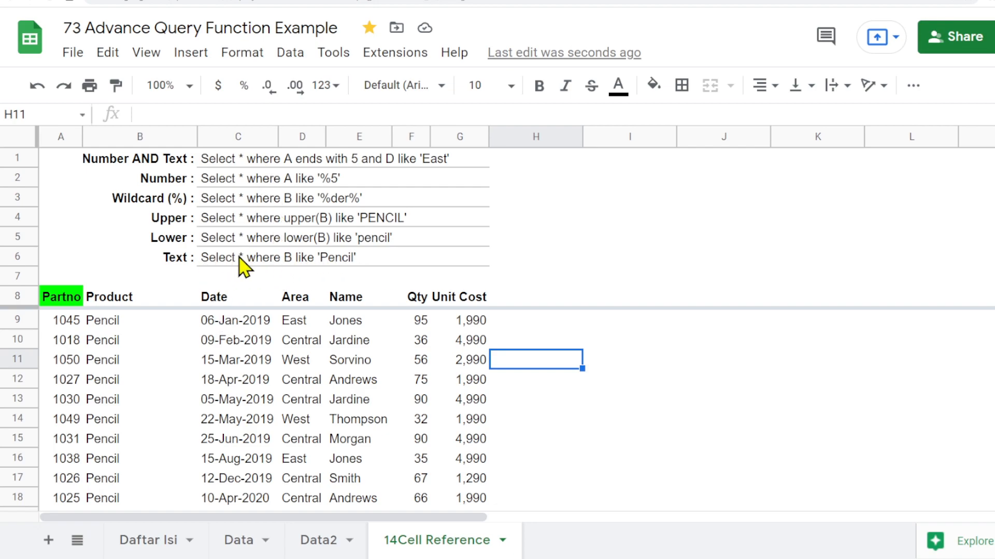
- Clear the first three example query rows in B1:E3 and remove all borders from C1:G3
left_click_drag(126, 162, 354, 204)
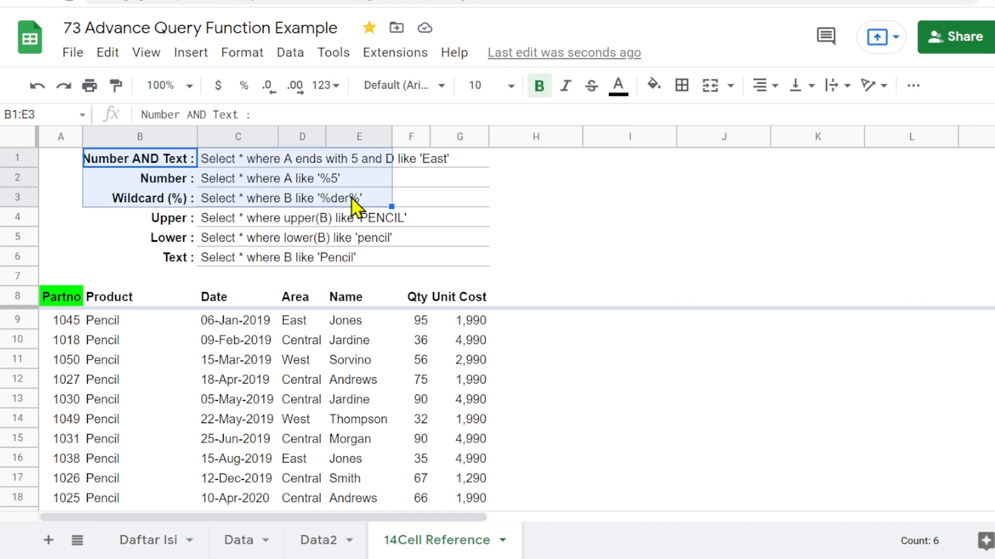
key("Delete")
left_click(507, 194)
left_click_drag(214, 154, 447, 205)
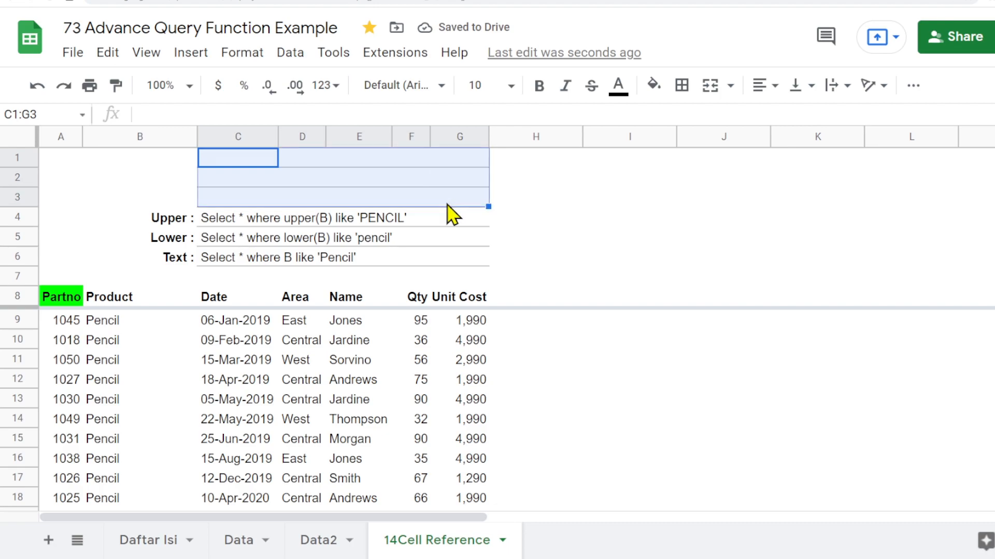
left_click(681, 86)
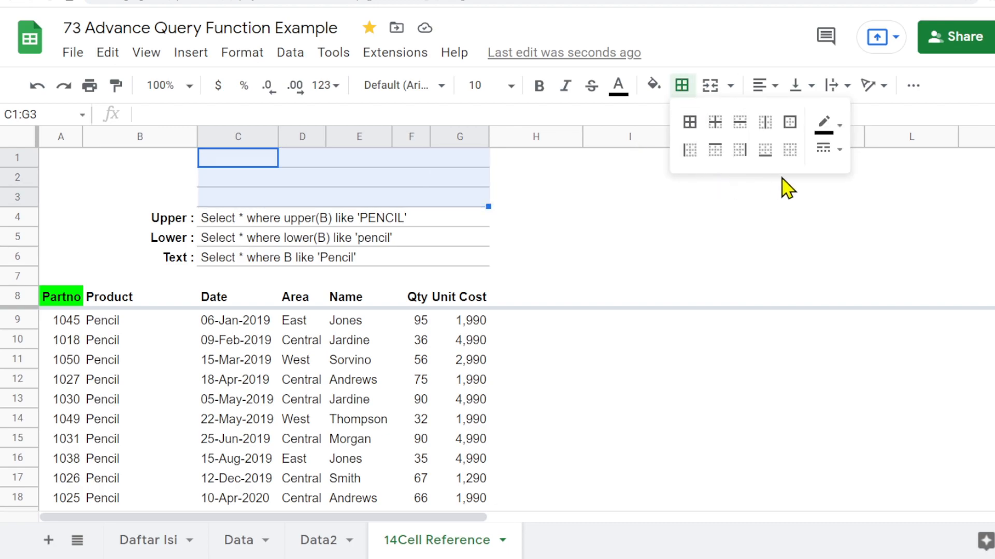
left_click(790, 149)
left_click(717, 208)
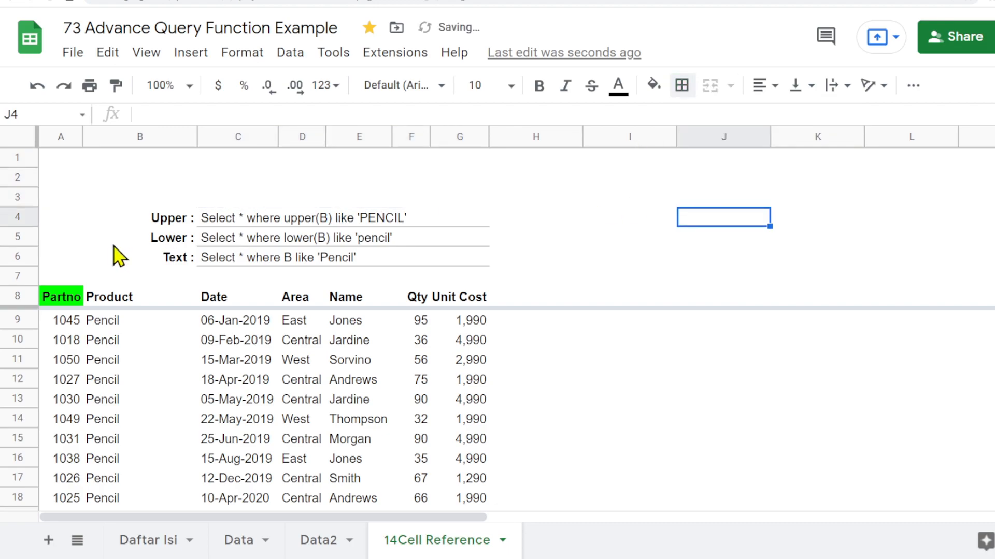
- Examine the QUERY formula in A8 and the query string in C6 that it references
left_click(65, 300)
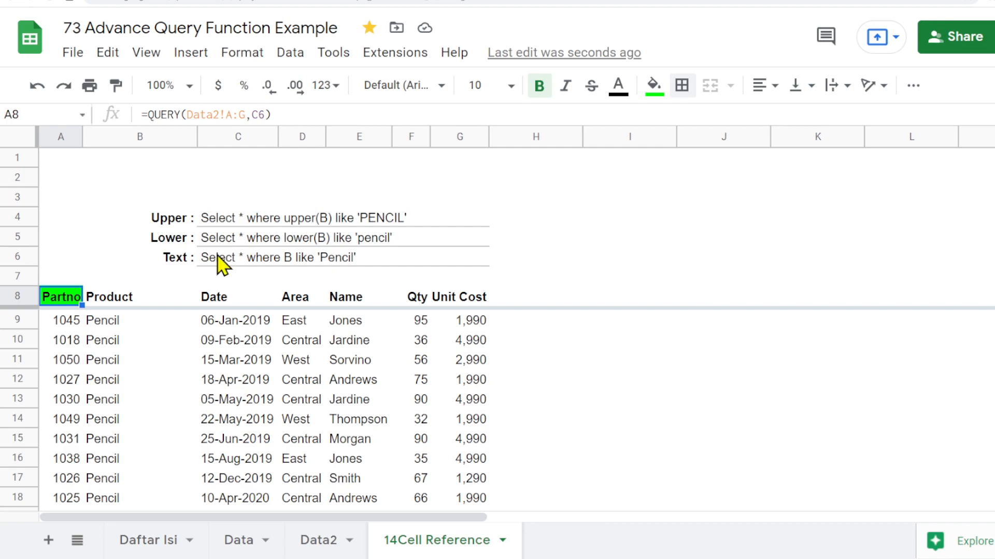
left_click(235, 258)
left_click(67, 299)
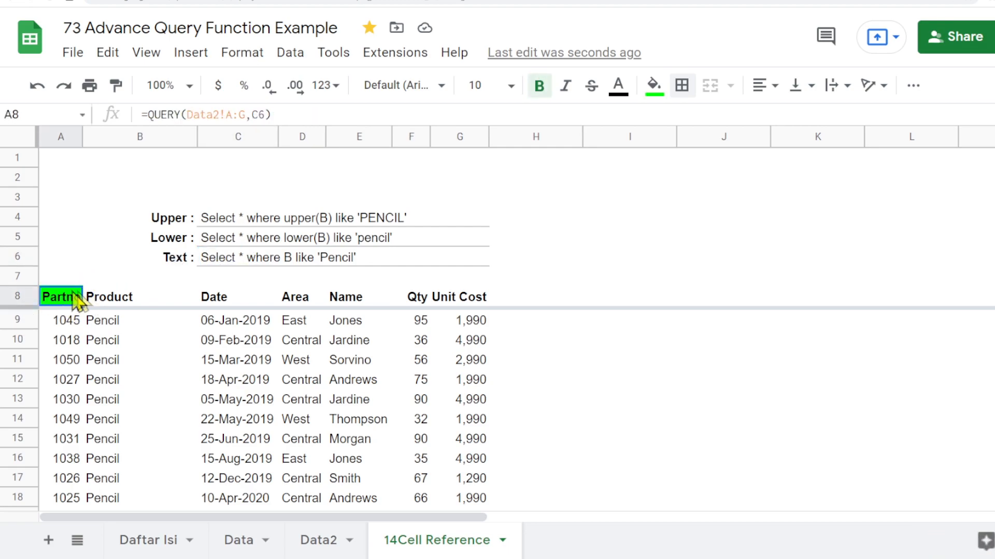
left_click(224, 264)
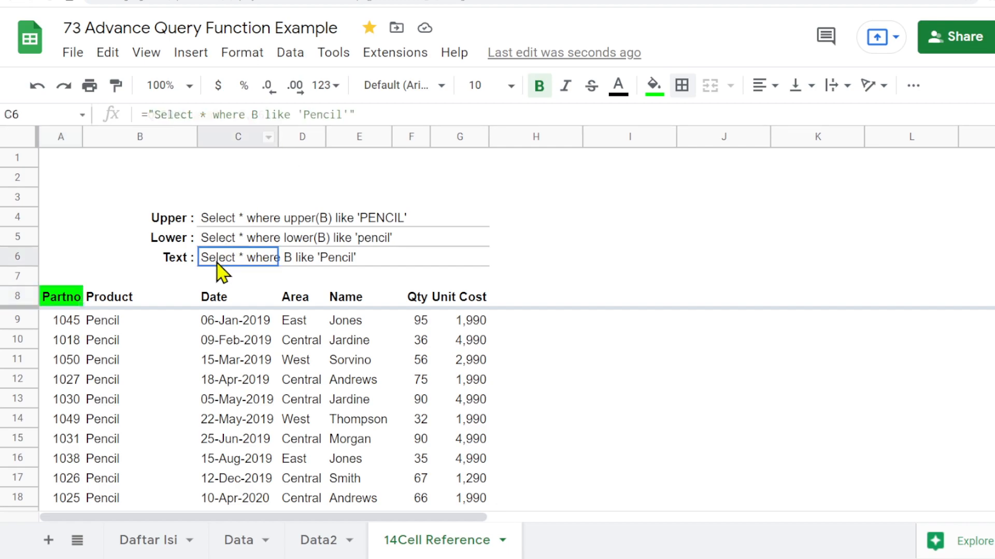
left_click(58, 299)
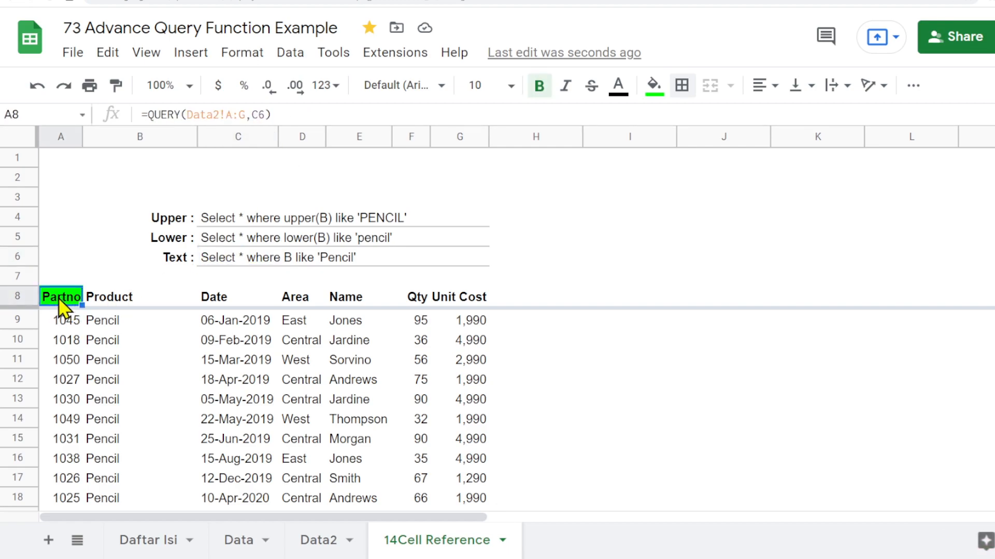
double_click(58, 298)
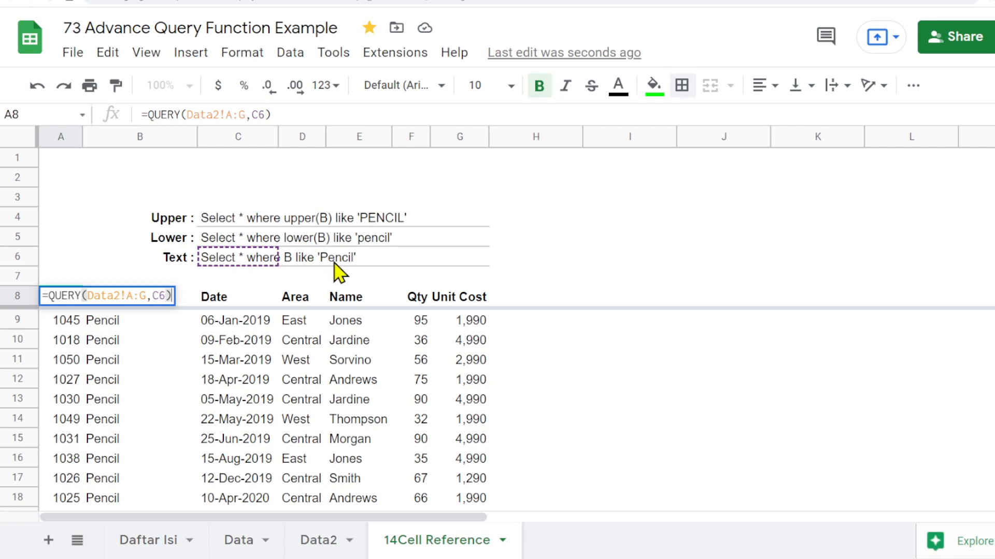
left_click(239, 159)
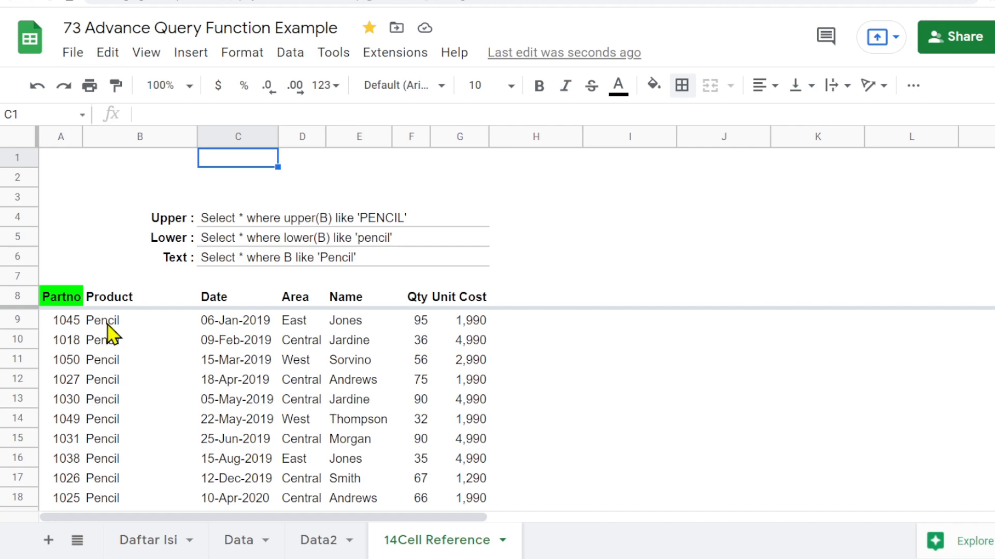
- Enter the label "Product :" in B1 and the value Pencil in C1
left_click(182, 162)
type("P")
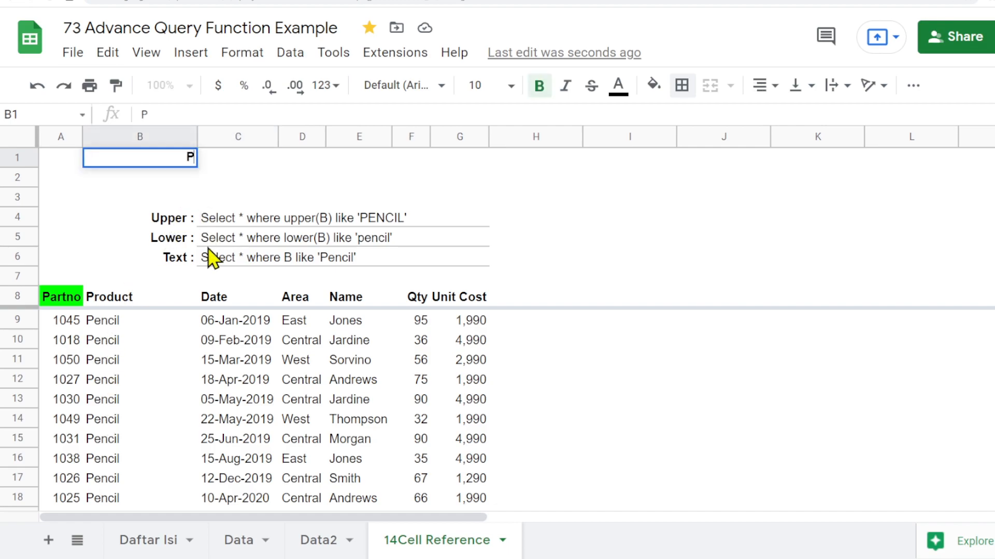
type("roduct :")
key("Tab")
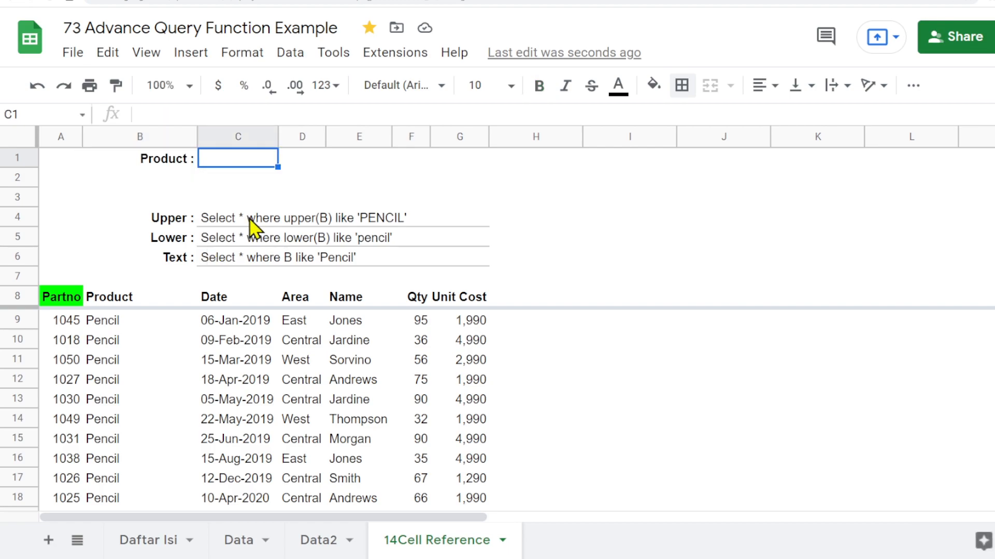
type("Penci")
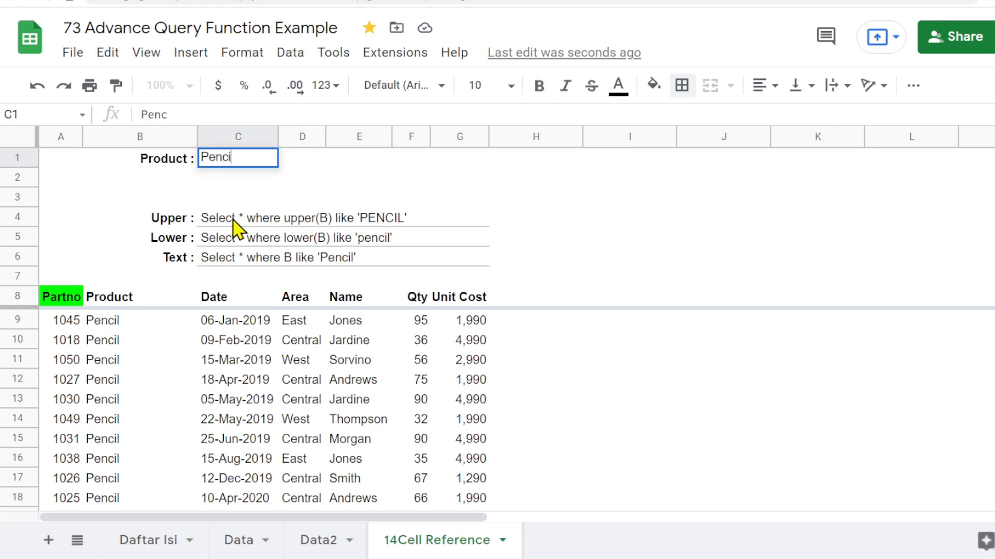
type("l")
key("Return")
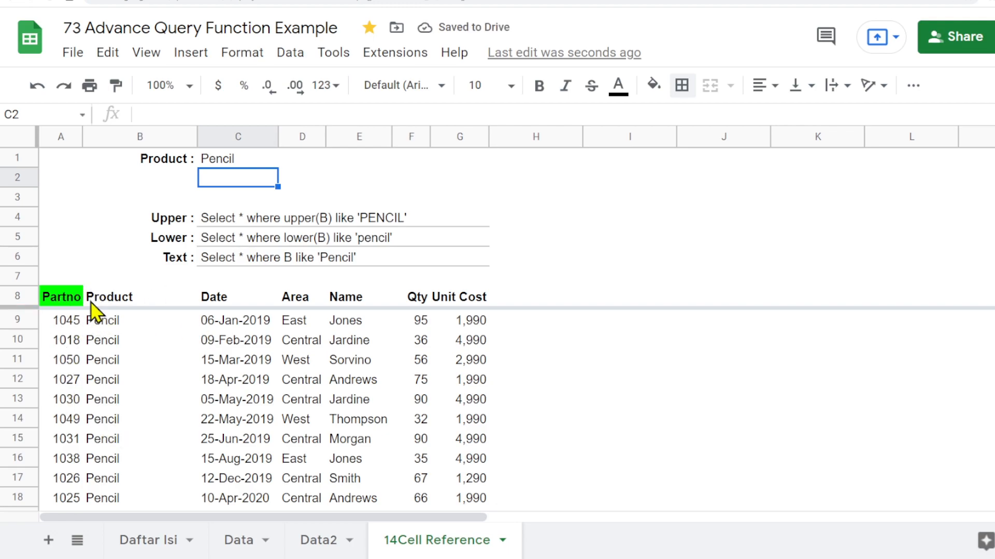
- Replace 'Pencil' in the C6 query string with the cell reference C1
left_click(206, 274)
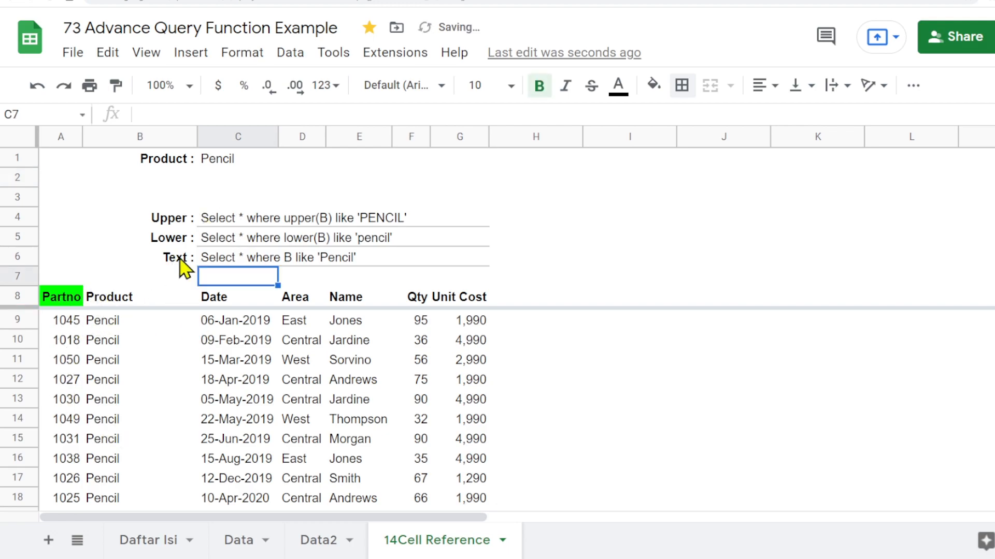
left_click(185, 262)
left_click(259, 263)
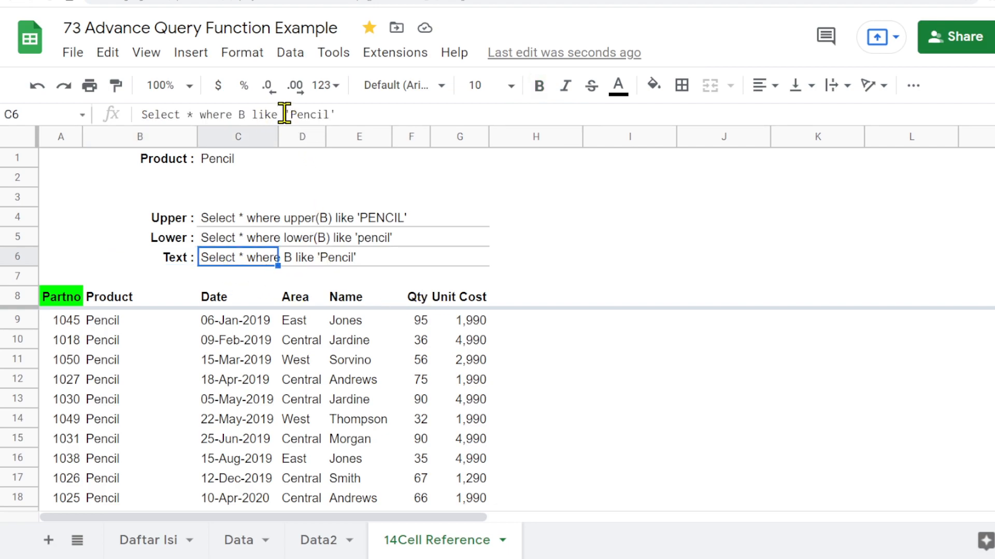
left_click_drag(285, 114, 391, 119)
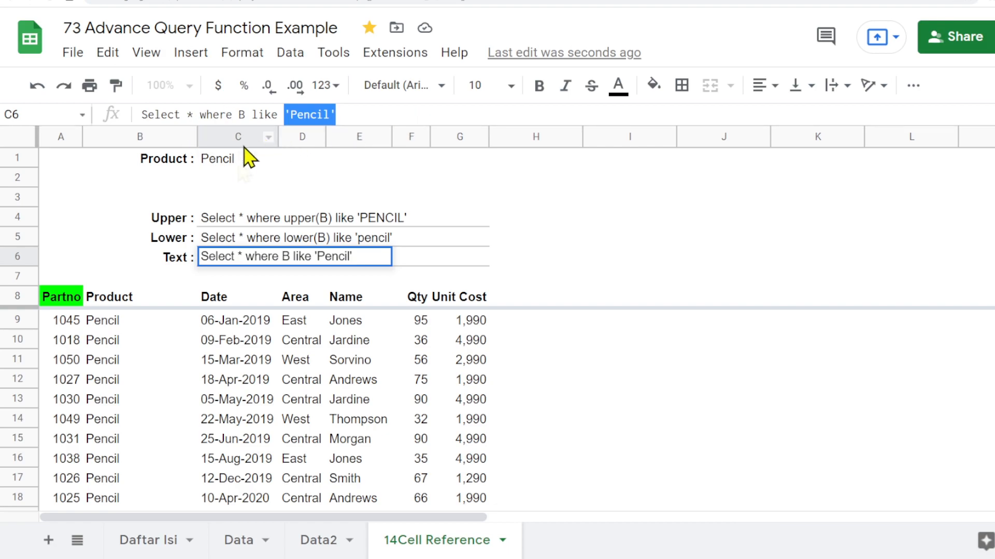
type("C")
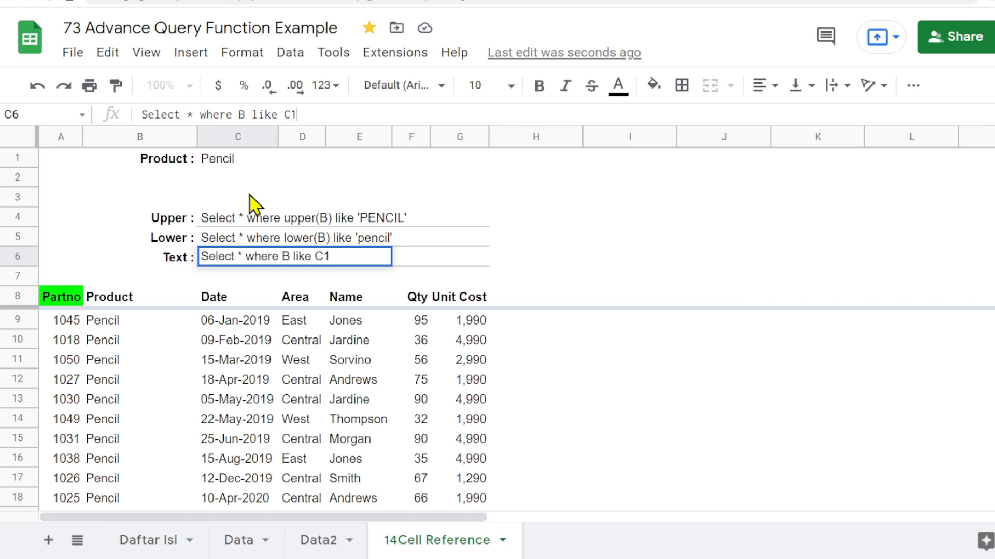
type("1")
key("Return")
- Compare the query text in C6 with the product value in C1
mouse_move(53, 306)
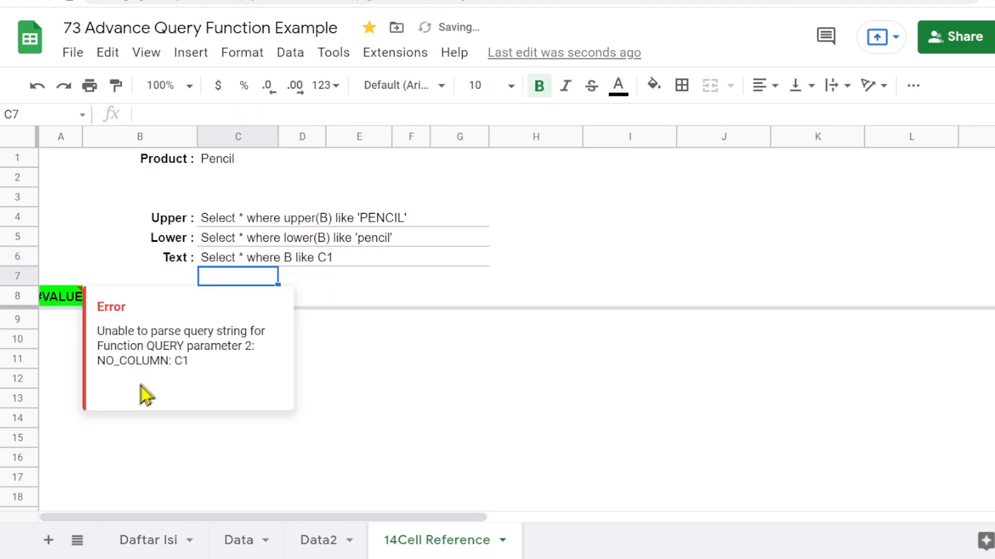
left_click(215, 262)
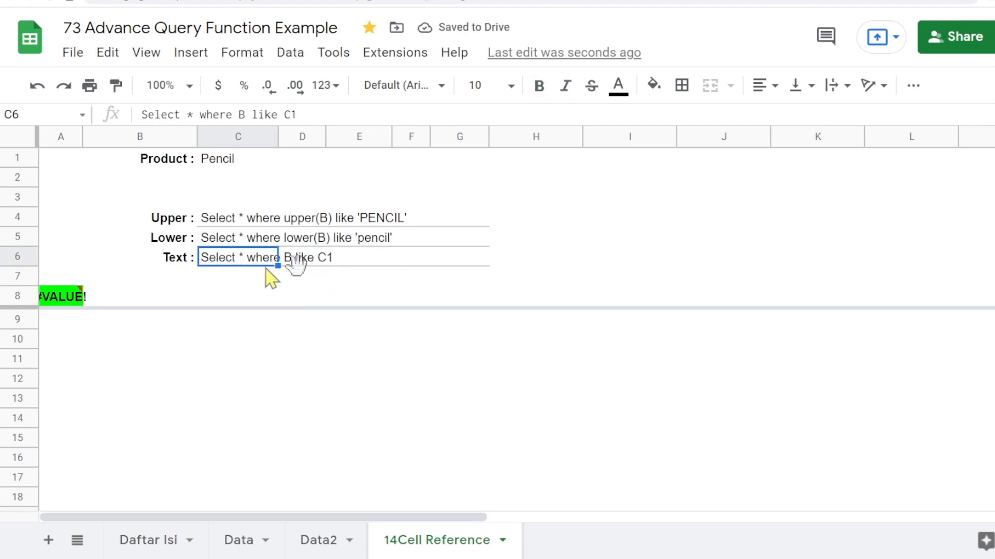
left_click(232, 162)
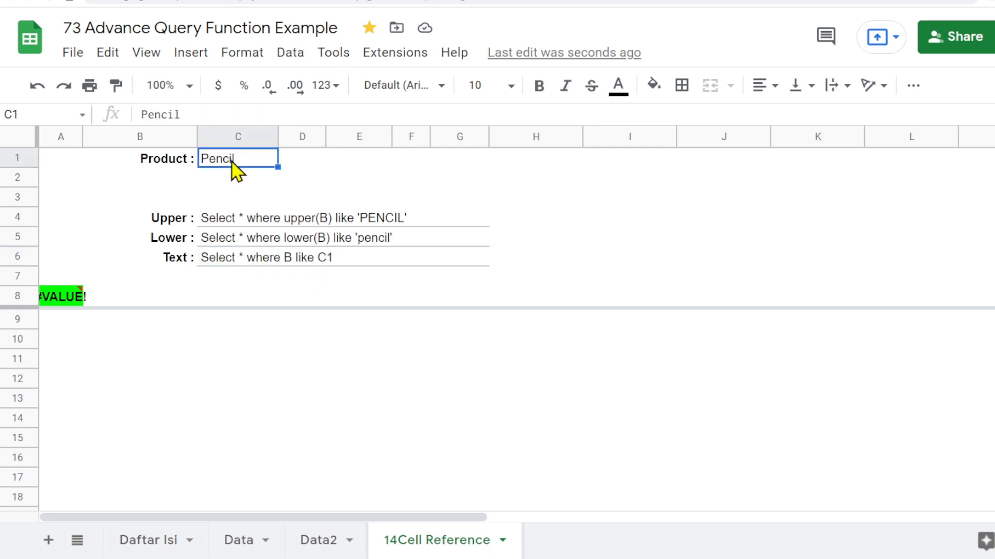
left_click(219, 261)
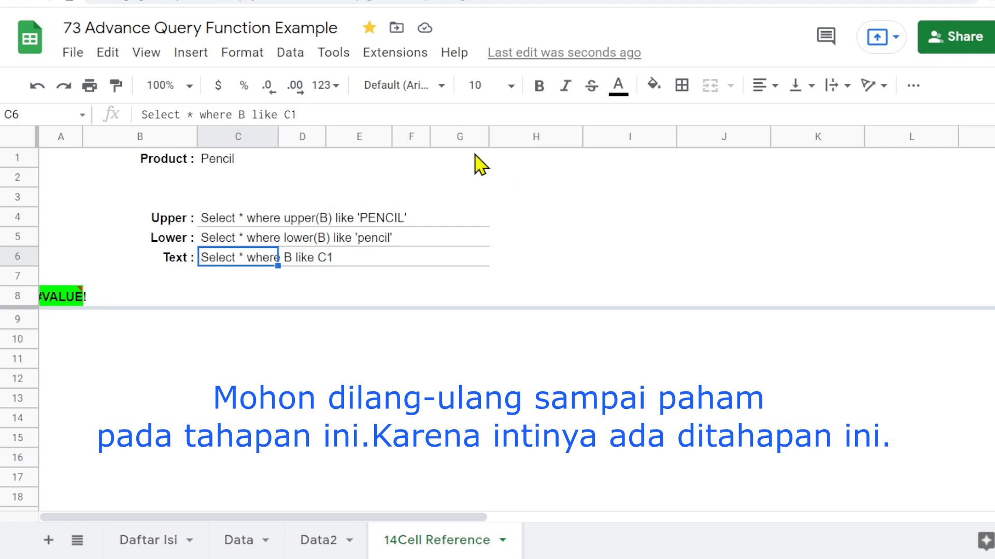
- Enter a formula in H1 that references cell C1
left_click(520, 161)
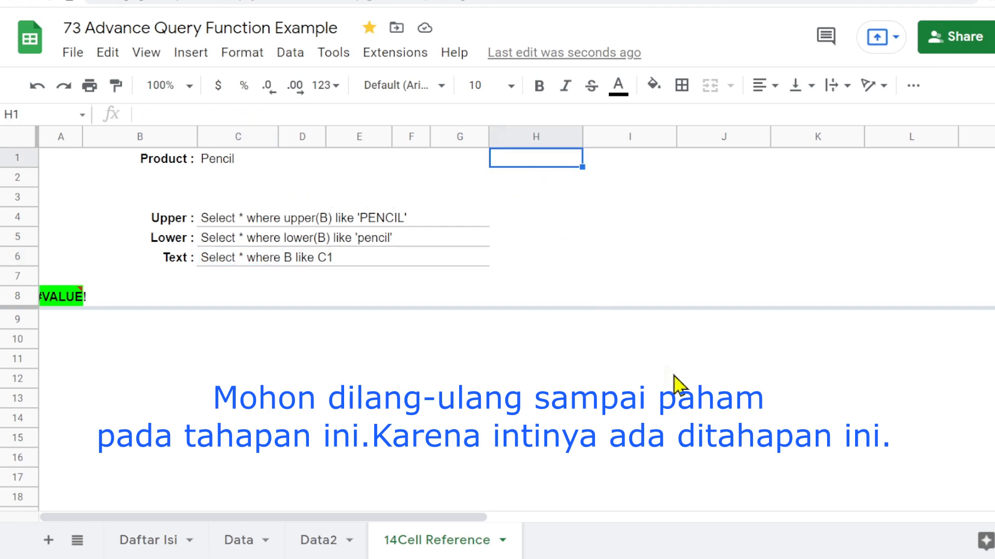
type("=")
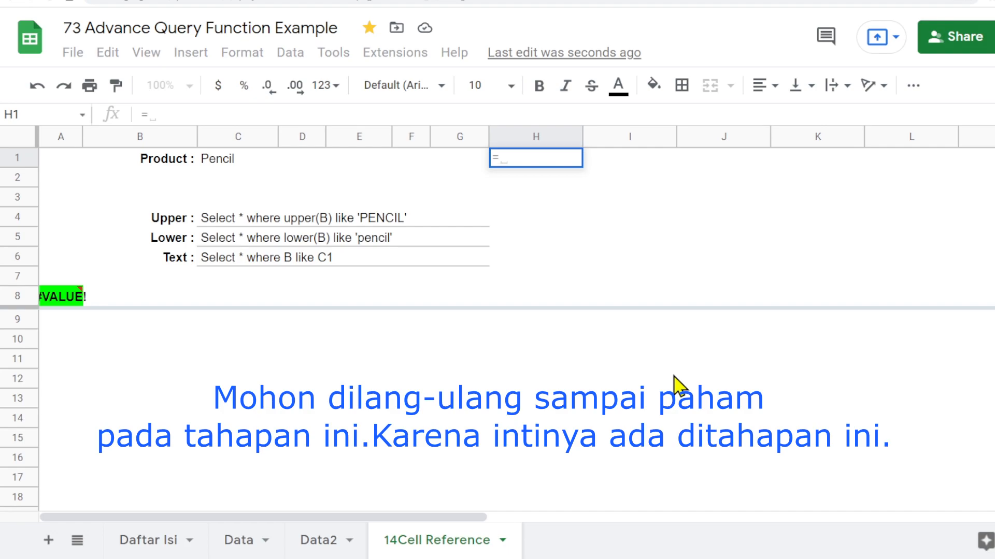
key("Left")
key("Left")
key("Left")
key("Left")
key("Left")
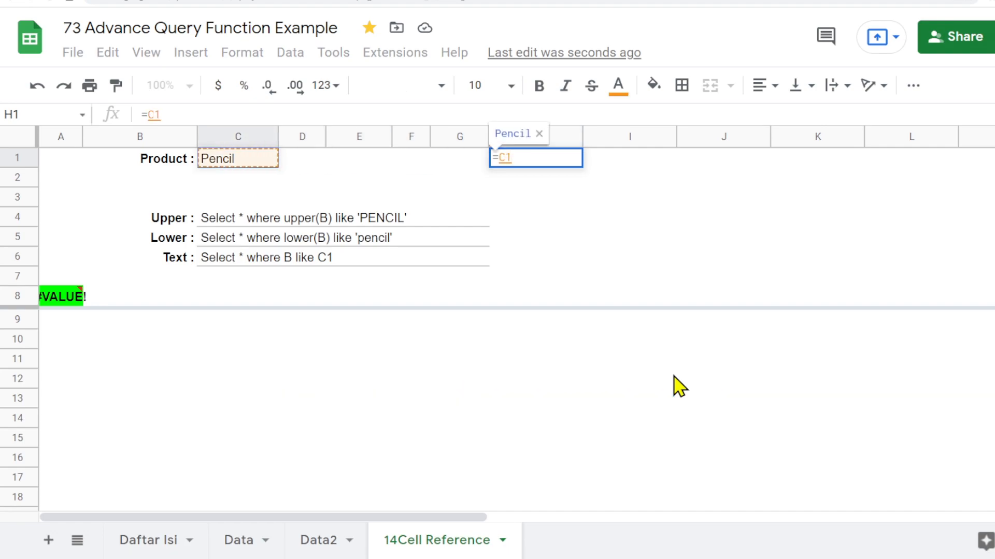
key("Return")
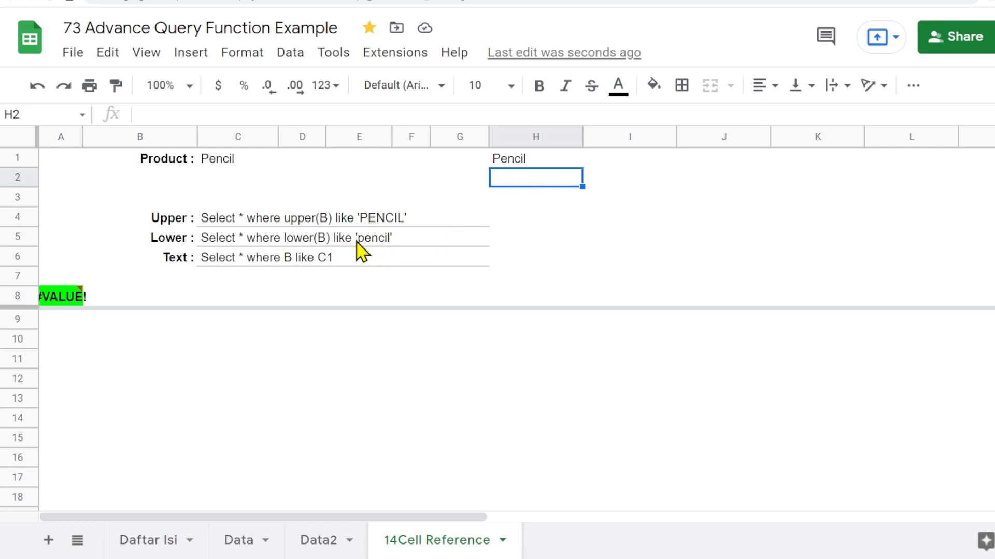
- Edit the H1 formula to prepend a single quote to C1, making it ="'"&C1
left_click(518, 162)
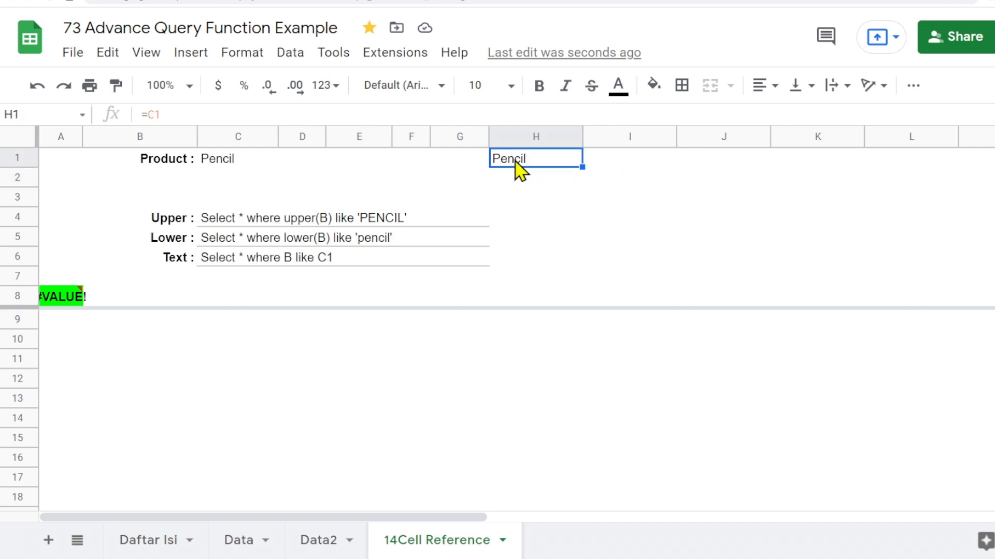
left_click(150, 113)
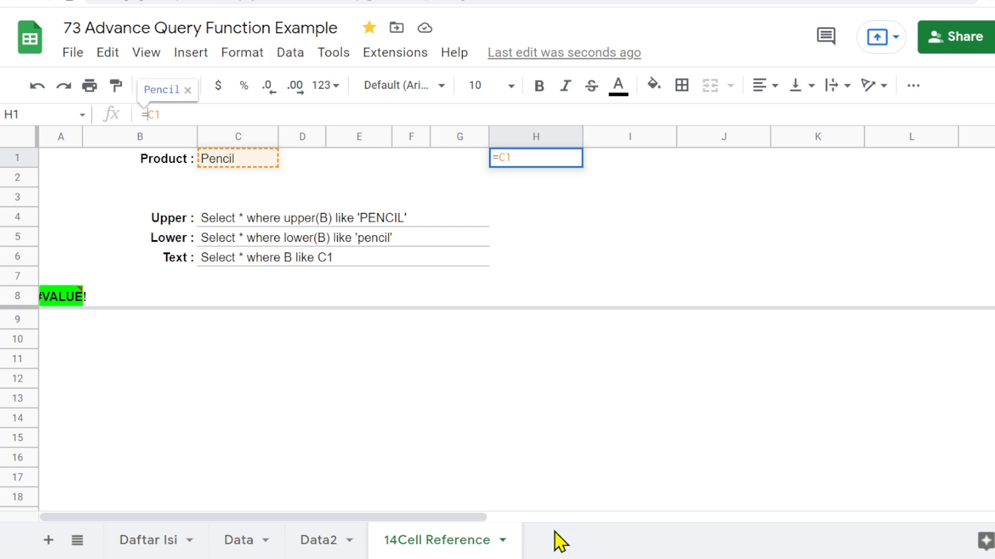
type("\"")
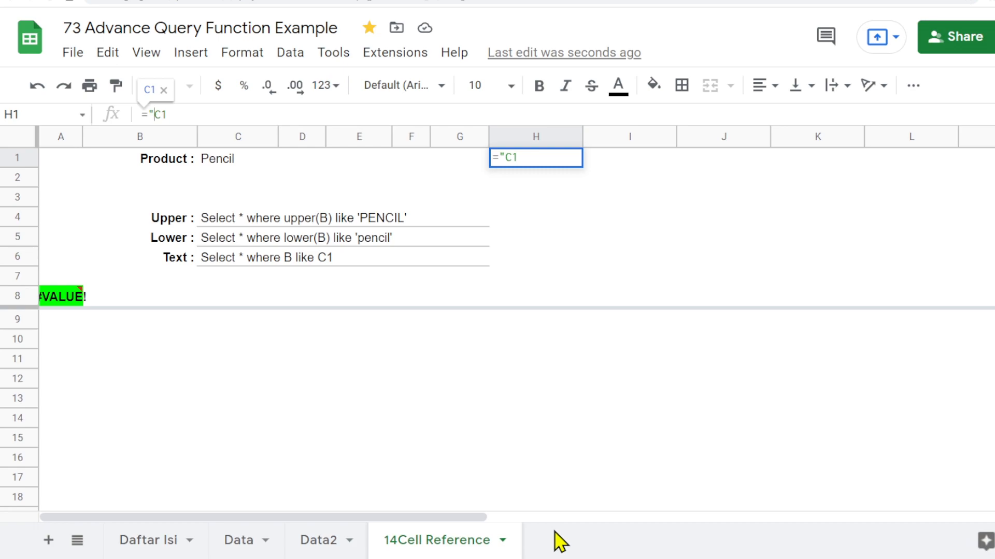
type("'\"")
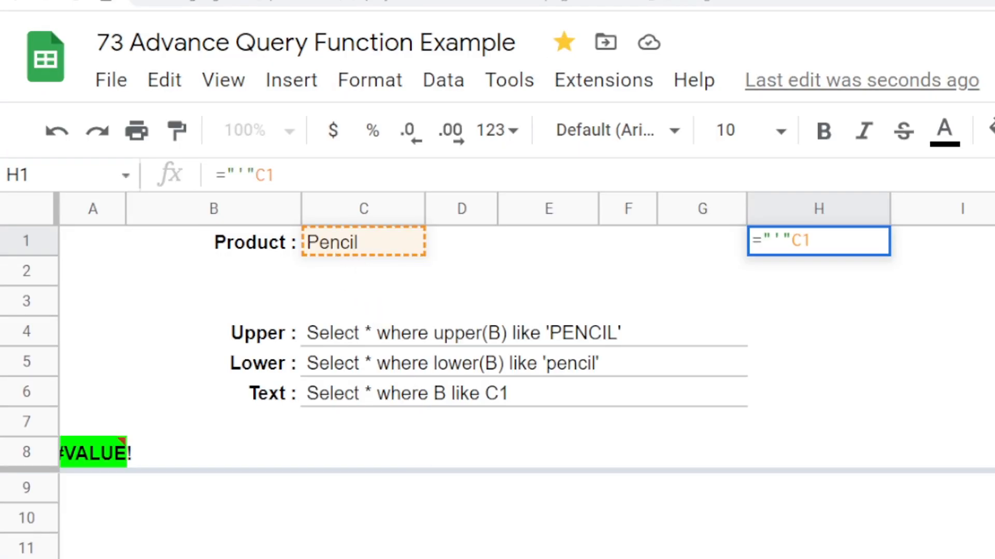
type("&")
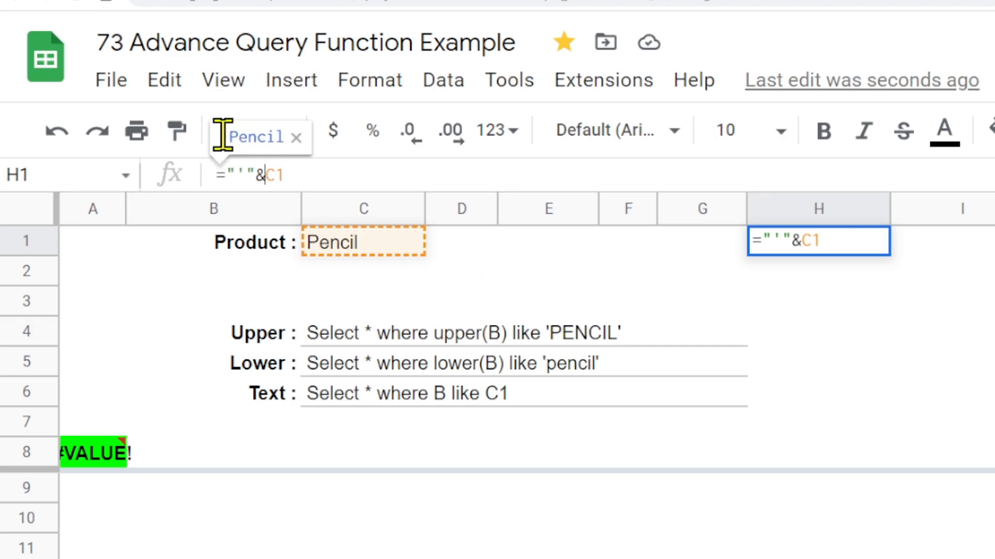
key("Return")
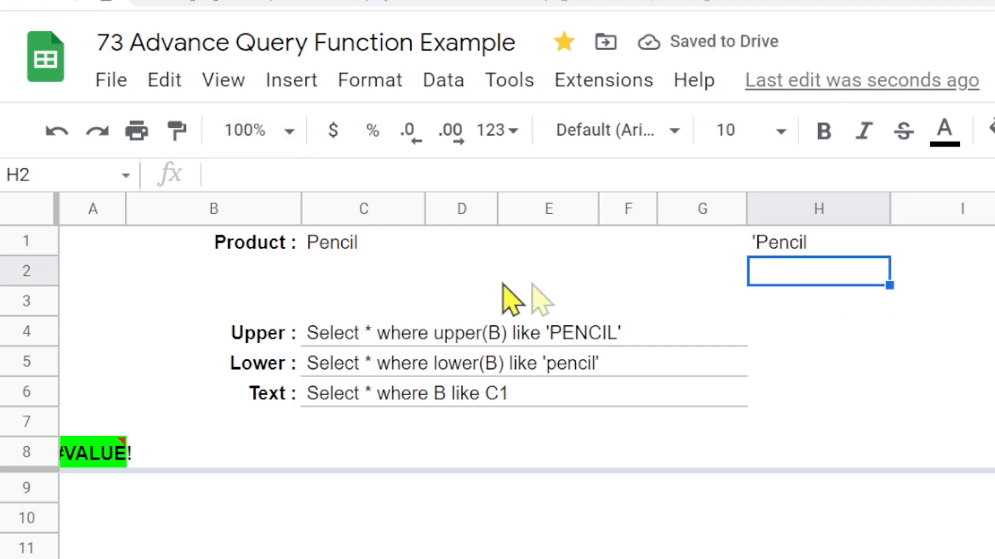
- Append a closing single quote to the H1 formula so it reads ="'"&C1&"'"
left_click(350, 249)
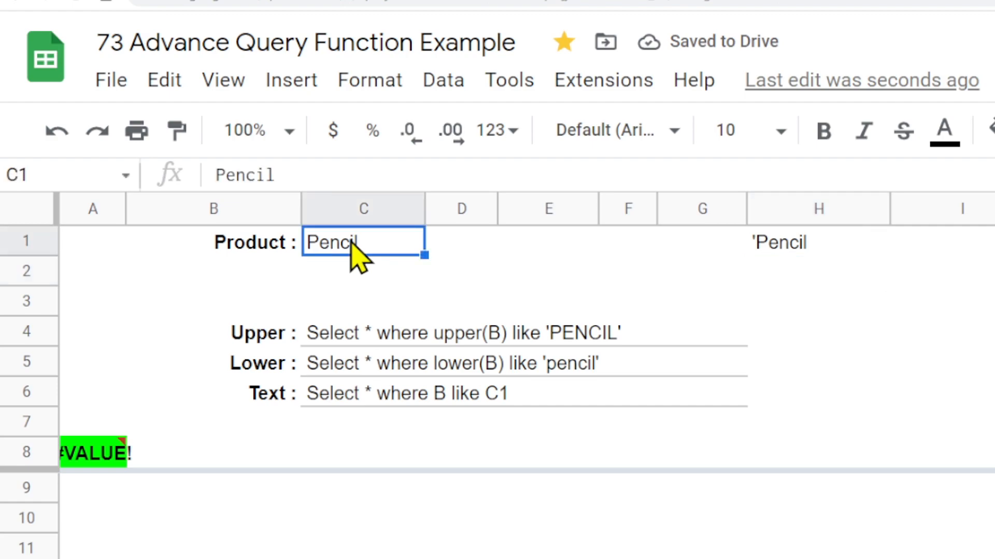
left_click(806, 259)
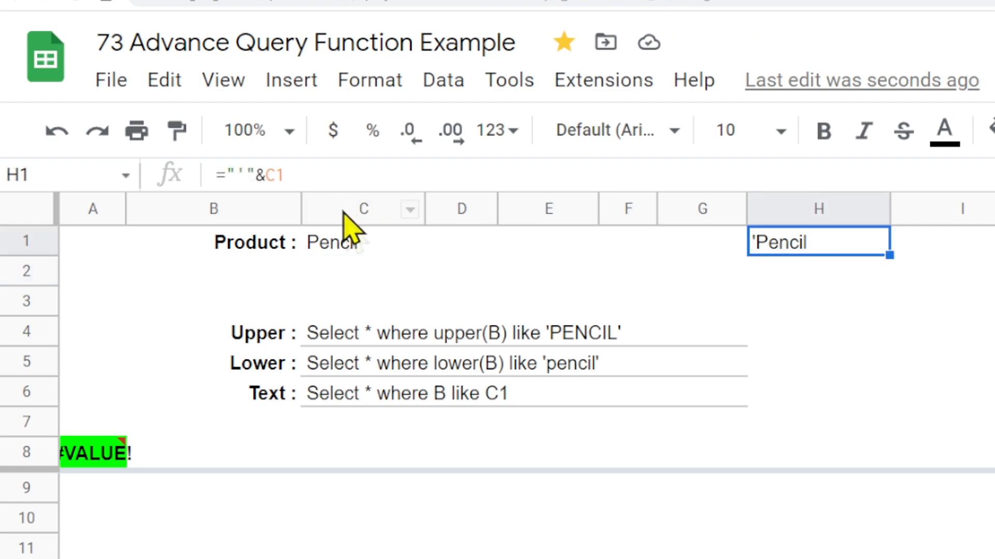
left_click(323, 171)
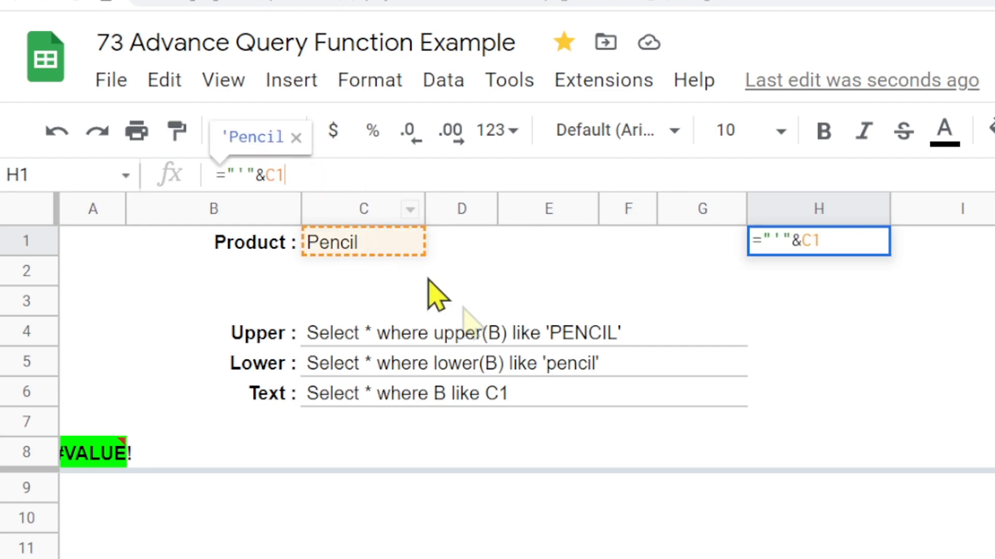
type("&")
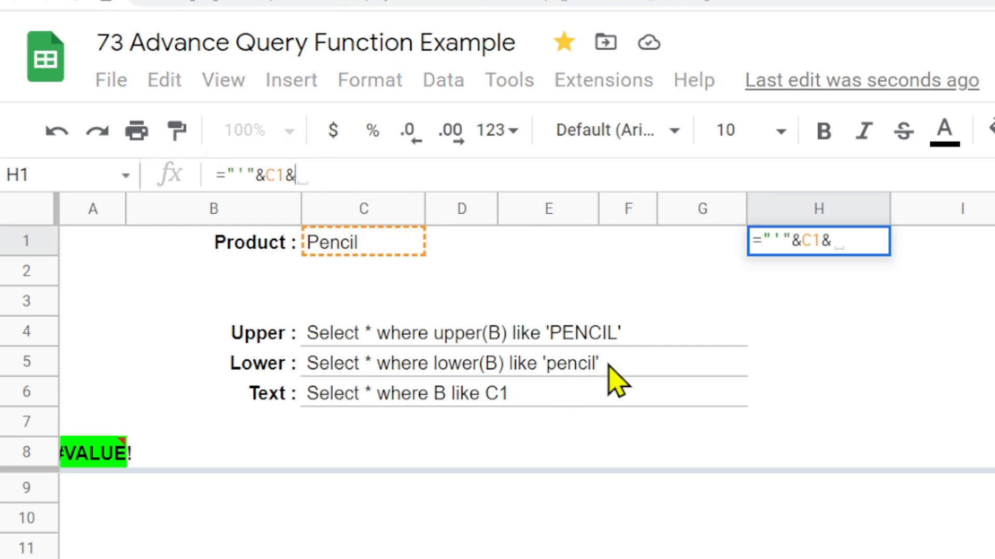
type("\"")
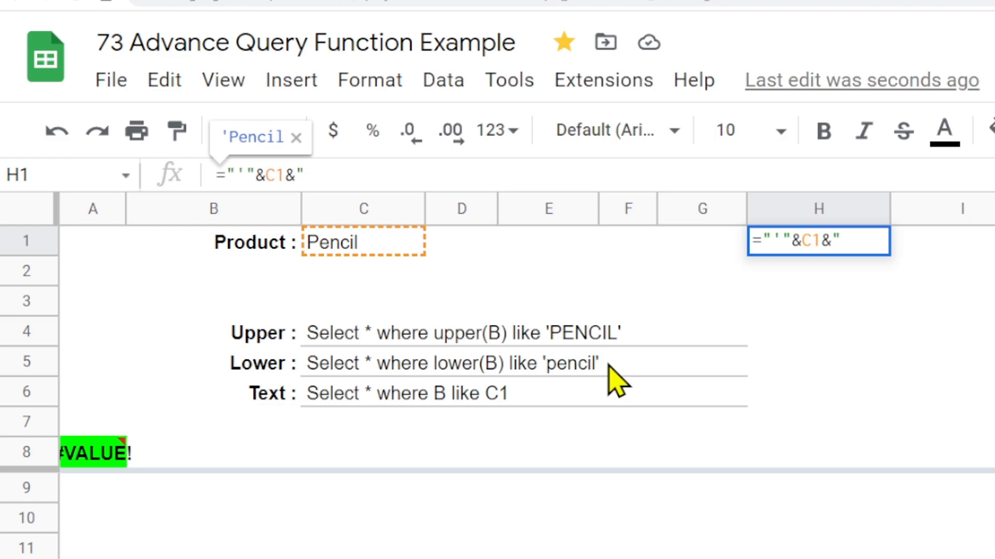
type("'\"")
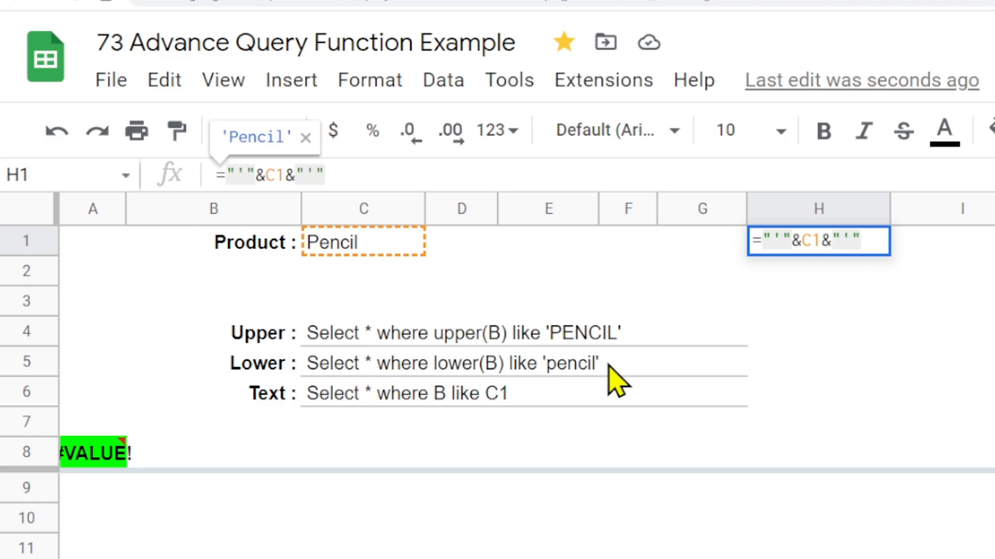
key("Return")
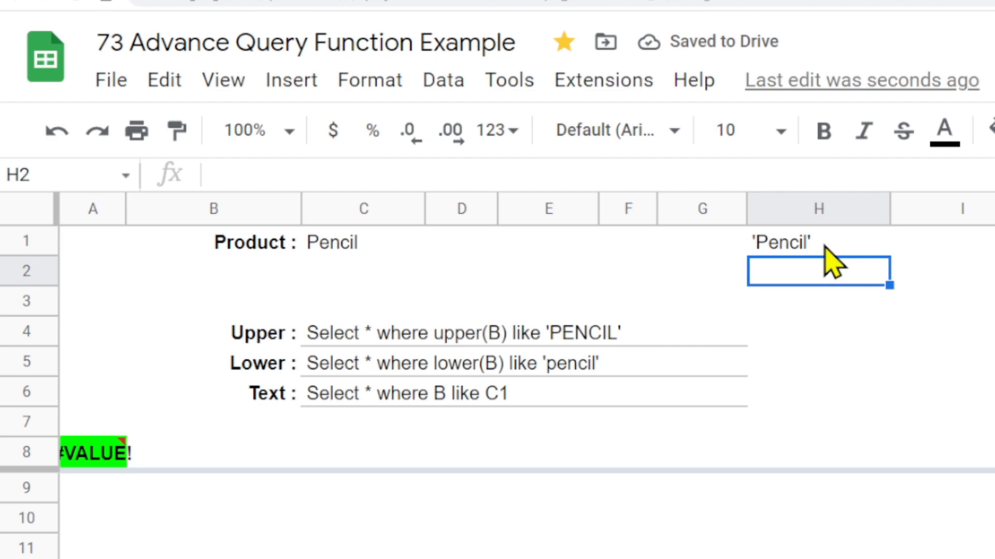
- Enter the formula ="Bulat" in I1
left_click(958, 243)
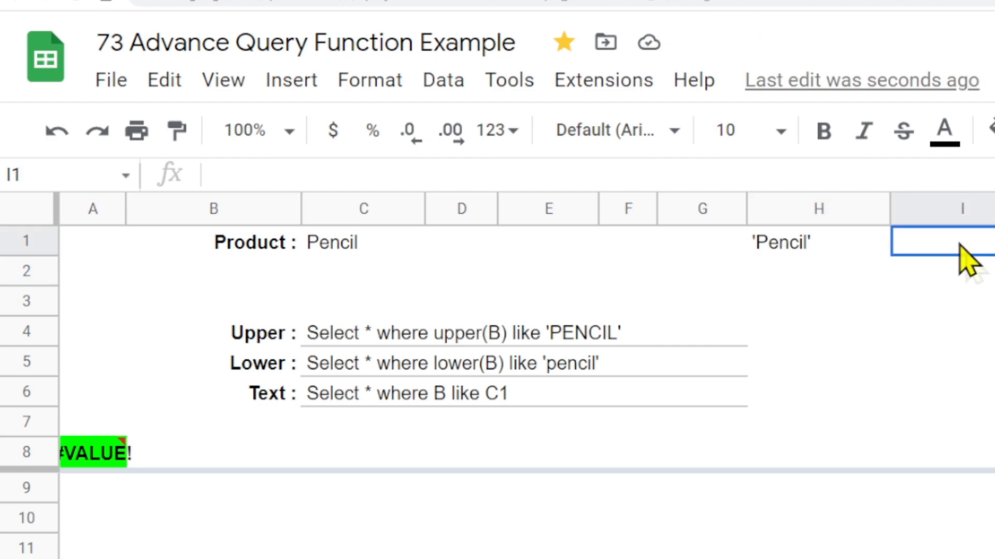
left_click(775, 246)
left_click(971, 244)
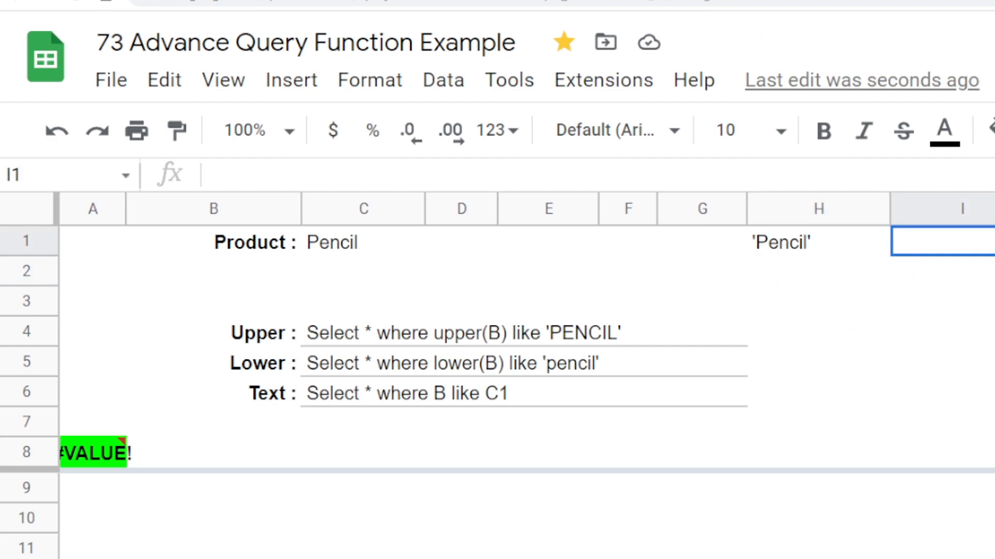
type("=\"B")
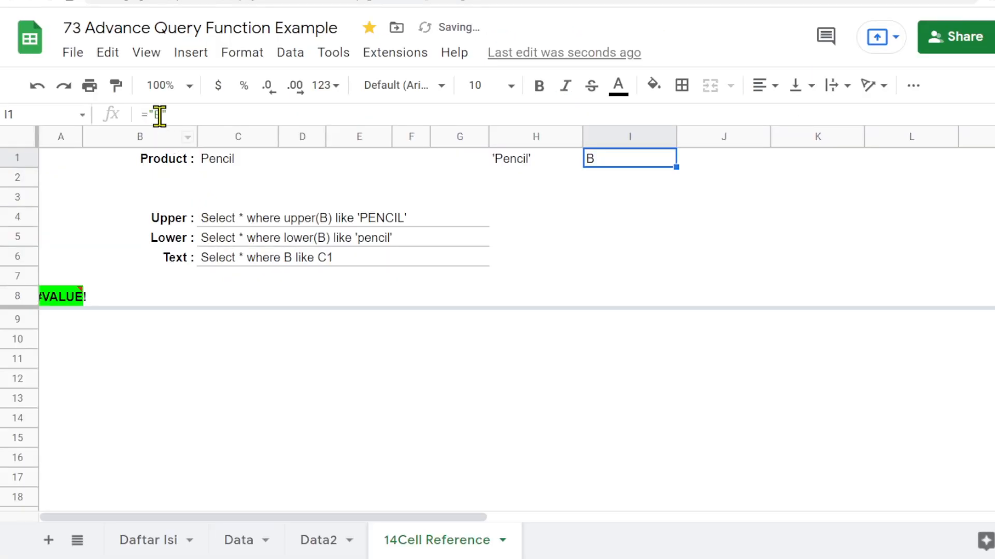
type("ulat")
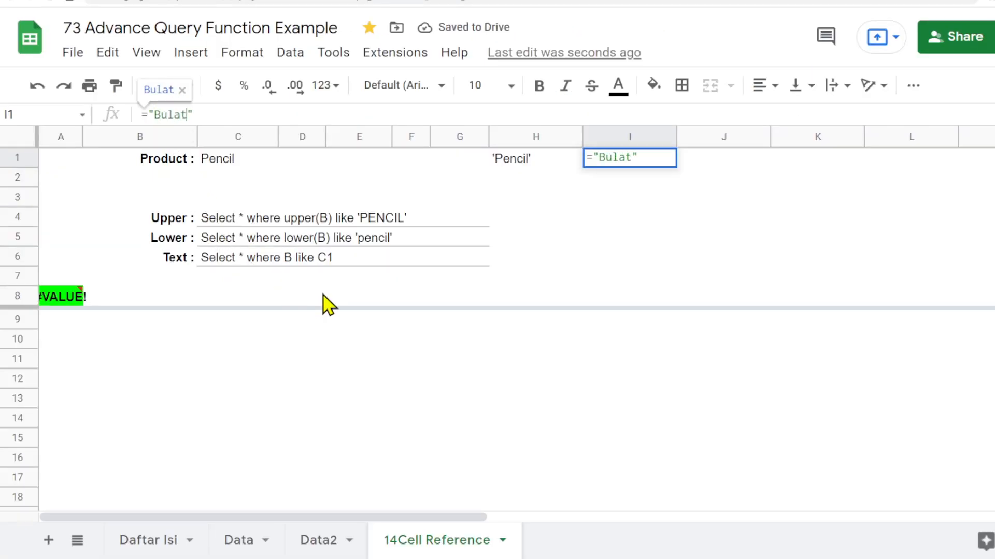
key("Return")
key("Up")
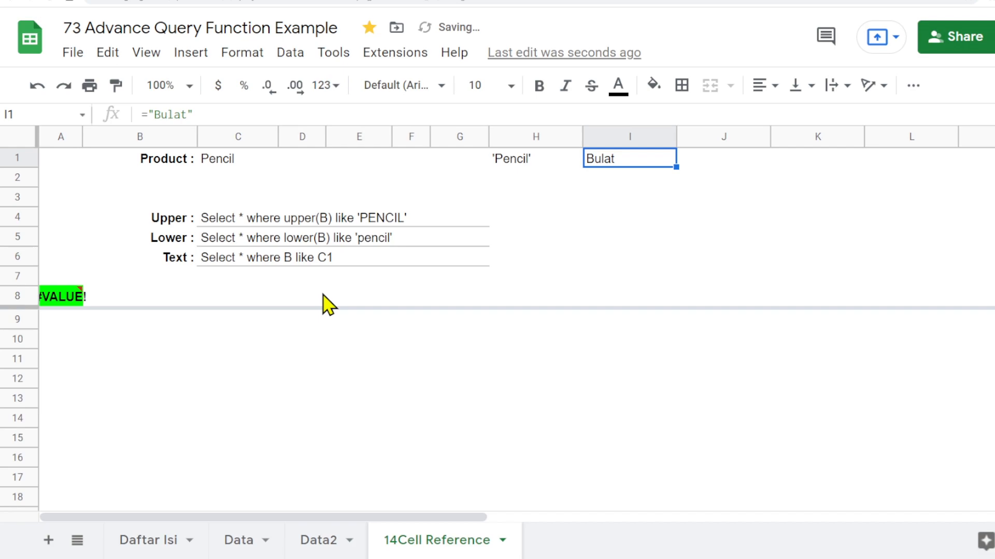
- Extend the I1 formula to join a second string: ="Bulat"&"Sekali"
left_click(180, 114)
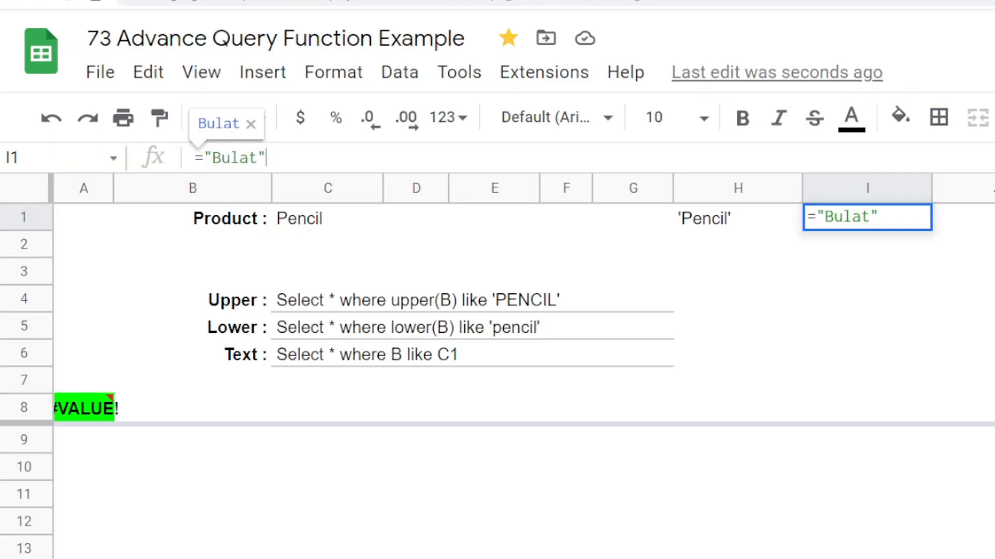
type("&")
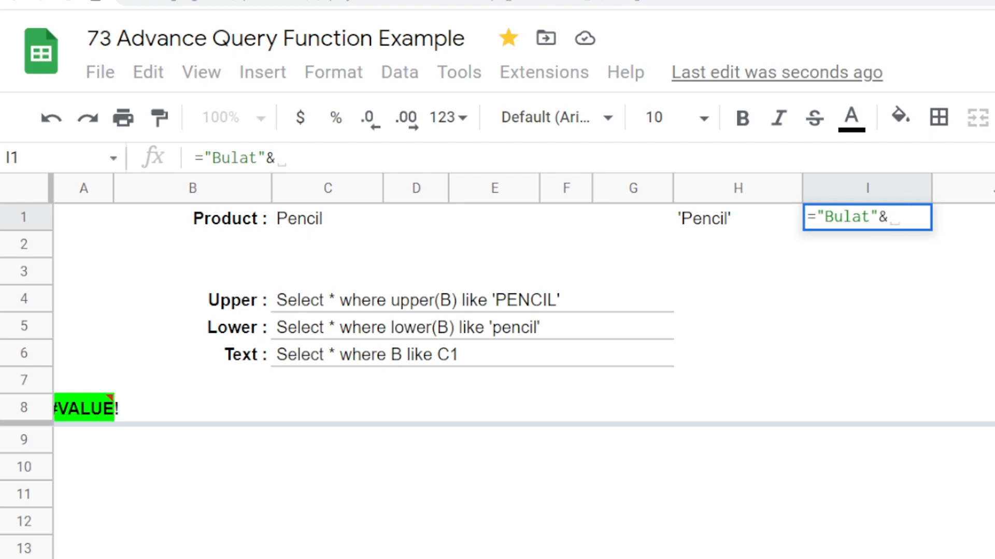
type("\"\"")
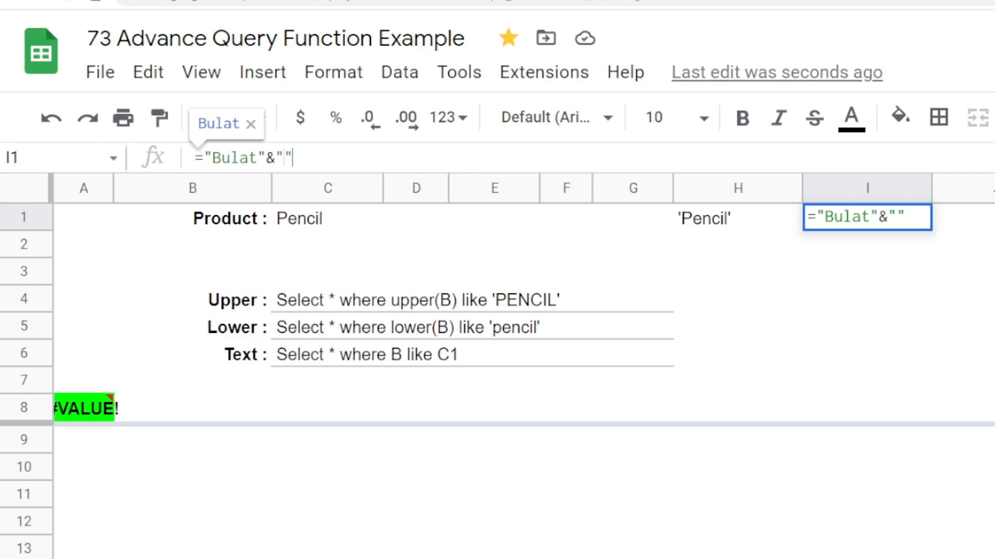
type("Sekali")
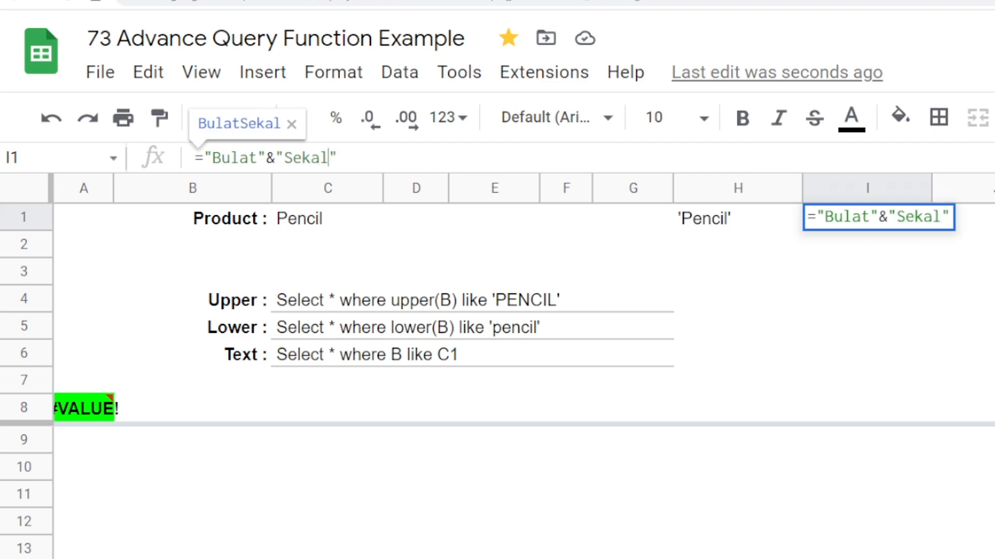
key("Return")
key("Up")
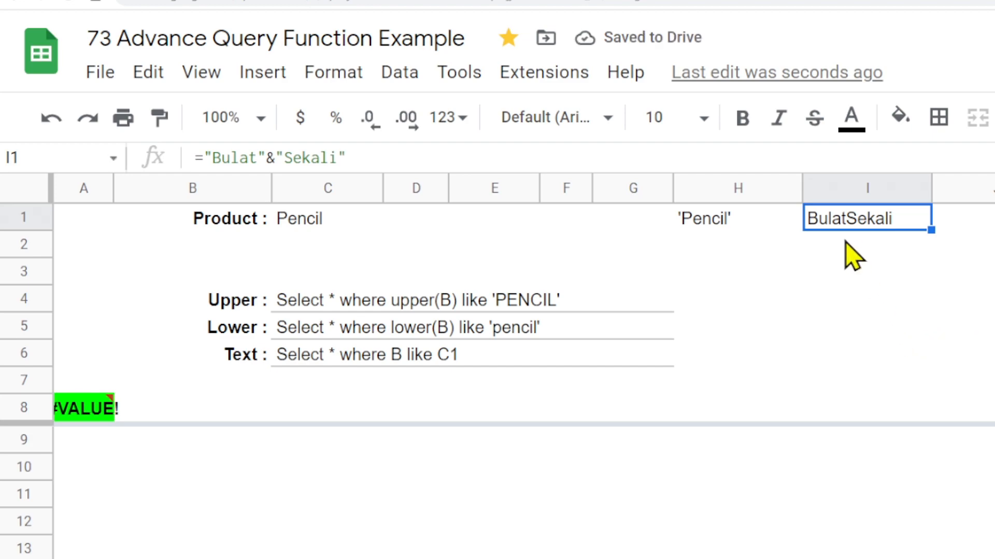
- Insert a space string between the two words in I1, making it ="Bulat"&" "&"Sekali"
left_click(275, 158)
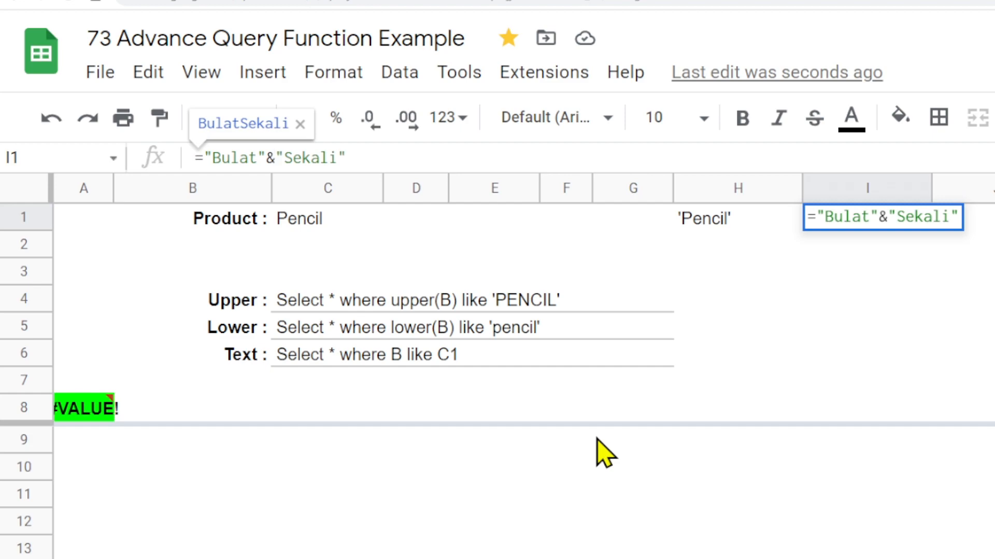
type("\"")
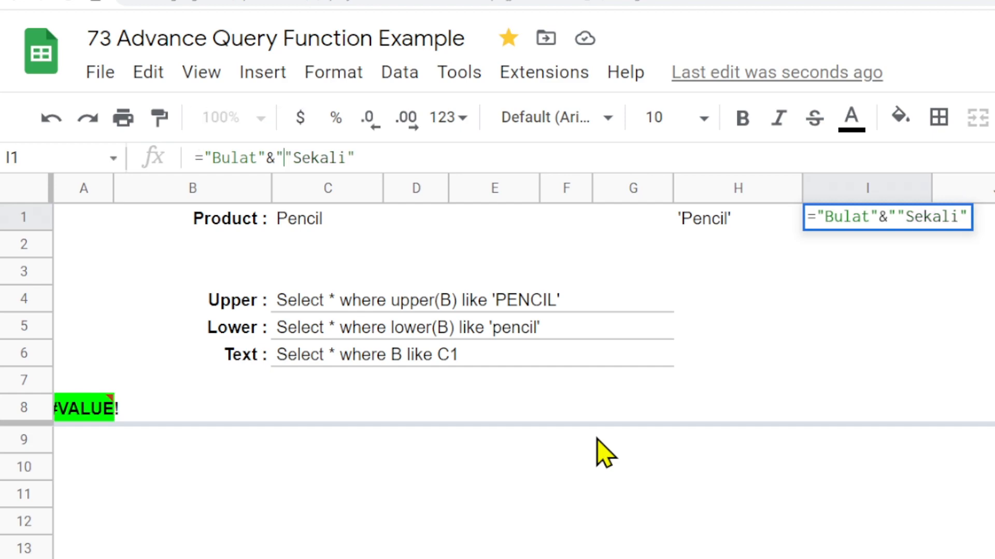
type(" \"")
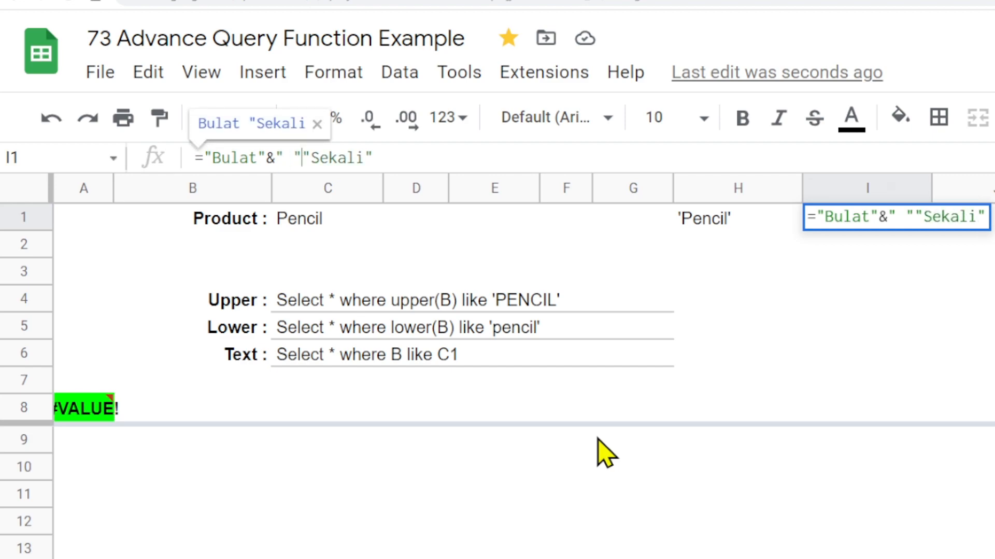
type("&")
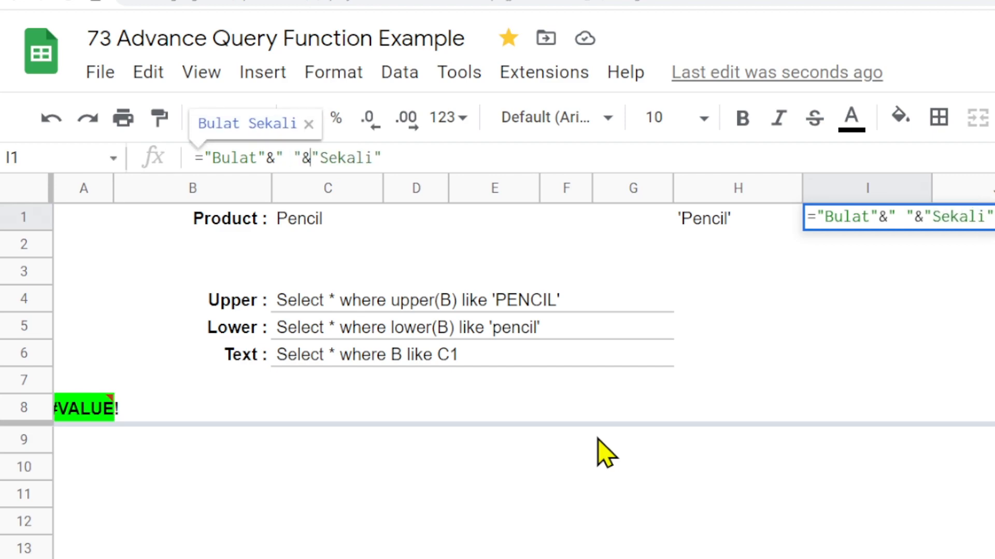
key("Return")
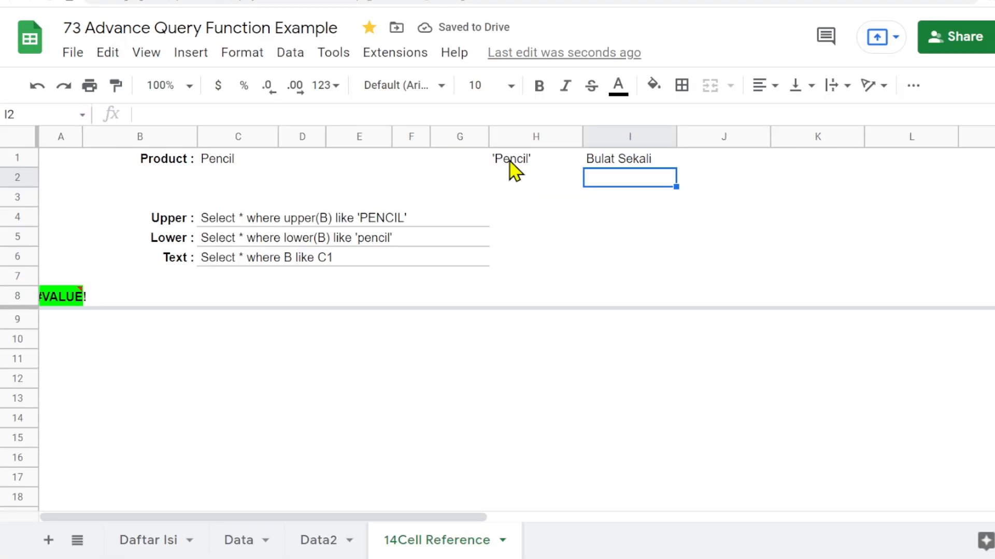
- Turn the C6 query text into a string formula: ="Select * where B like C1"
left_click(510, 161)
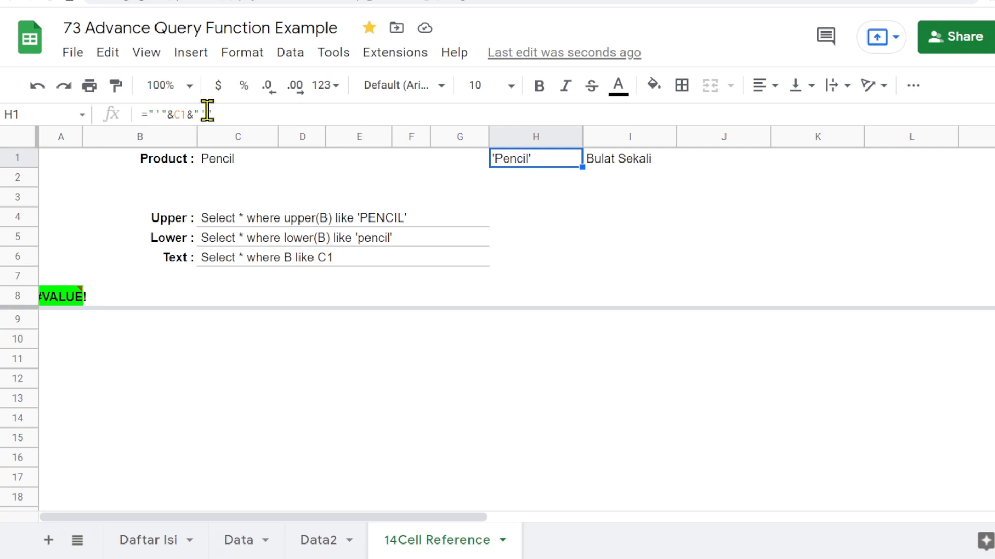
left_click(610, 164)
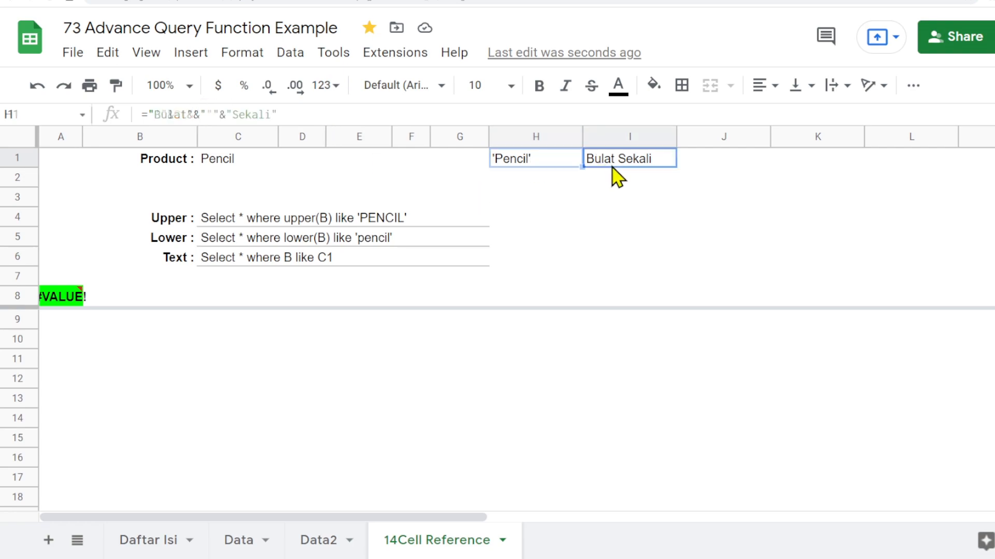
left_click(239, 164)
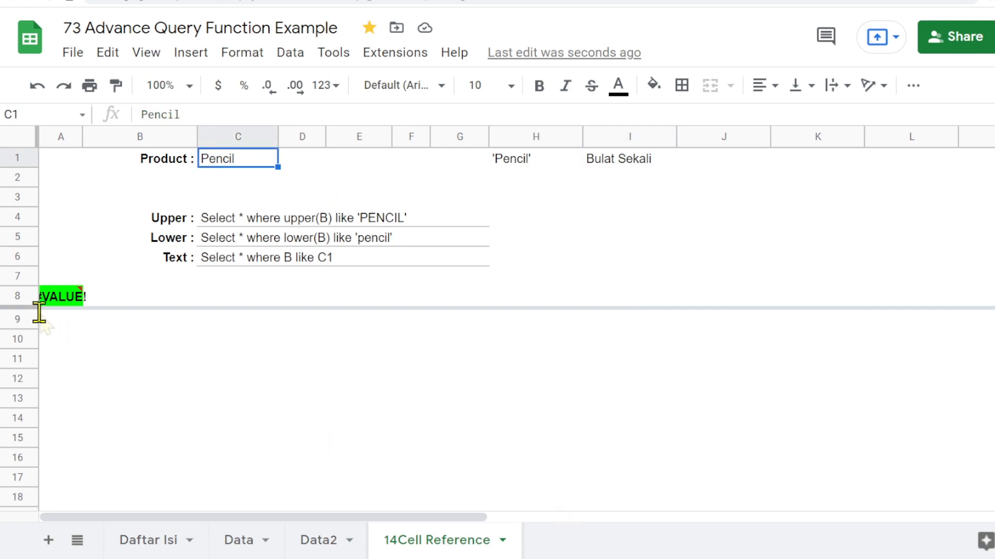
left_click(61, 300)
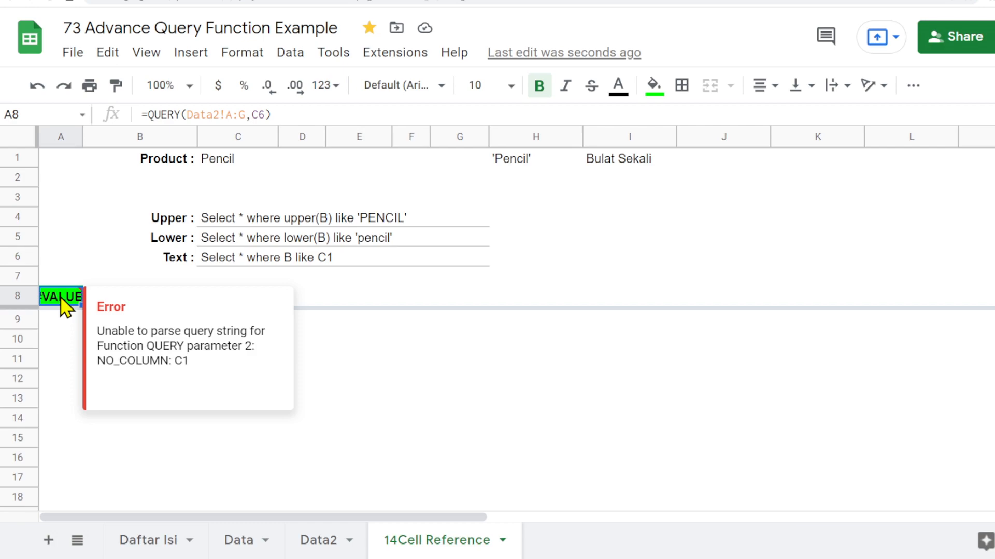
left_click(217, 262)
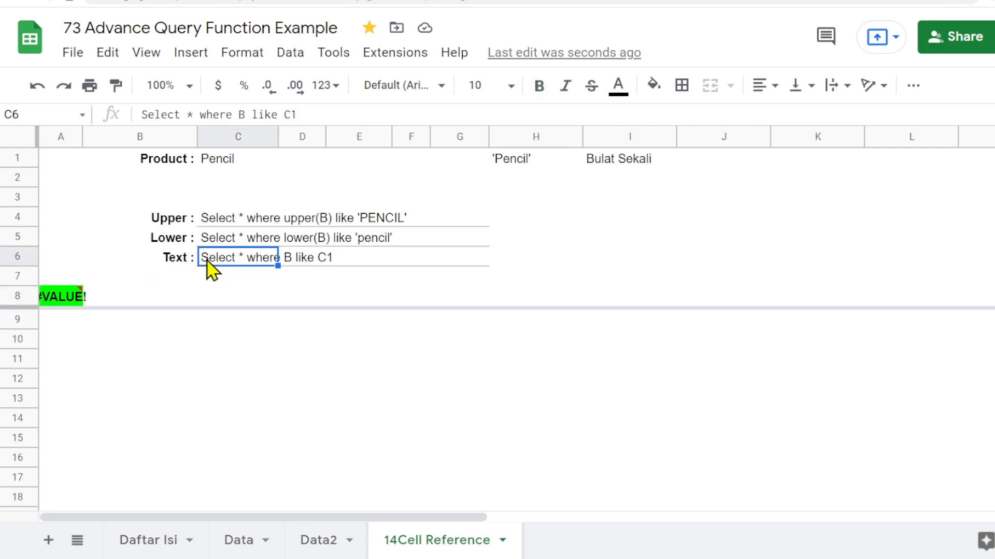
left_click(141, 114)
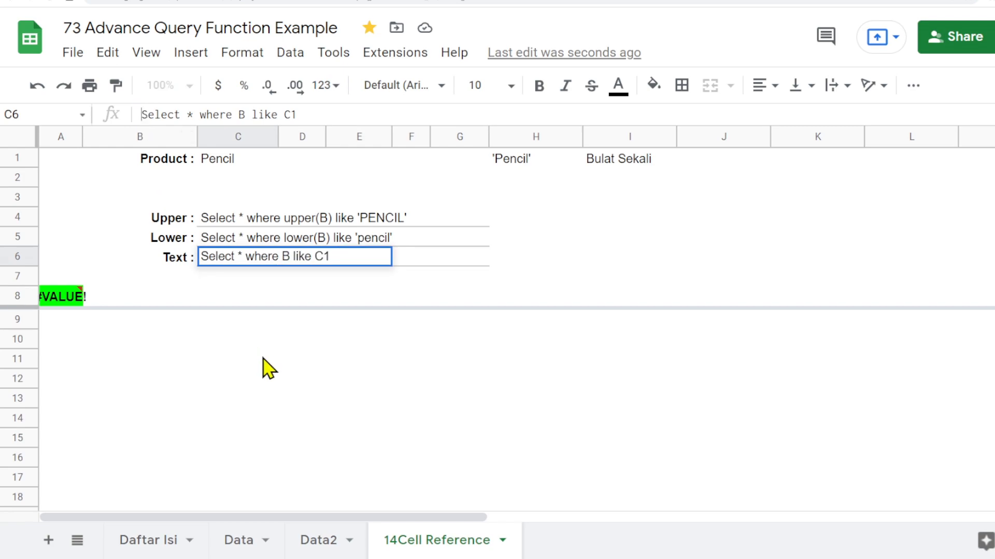
type("=\"")
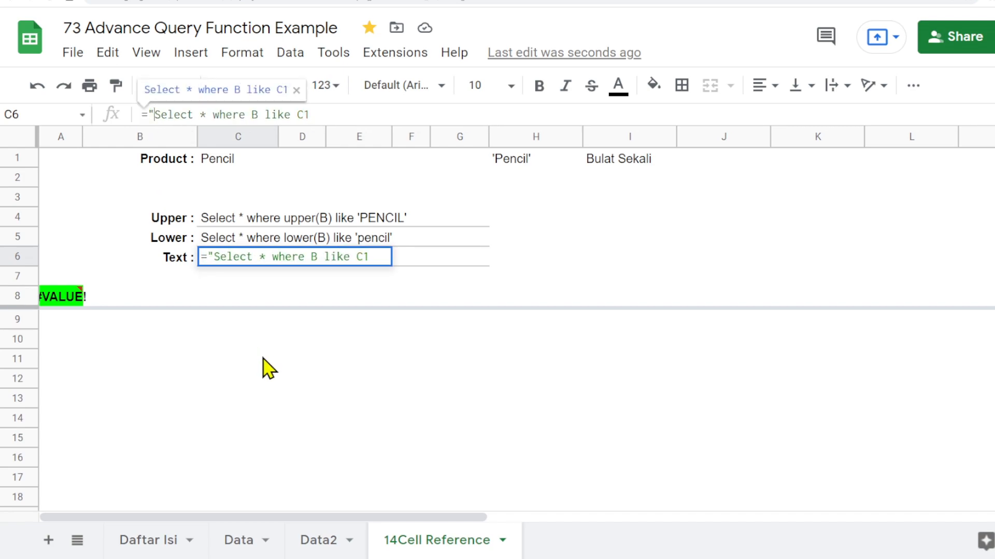
left_click(313, 114)
key("Return")
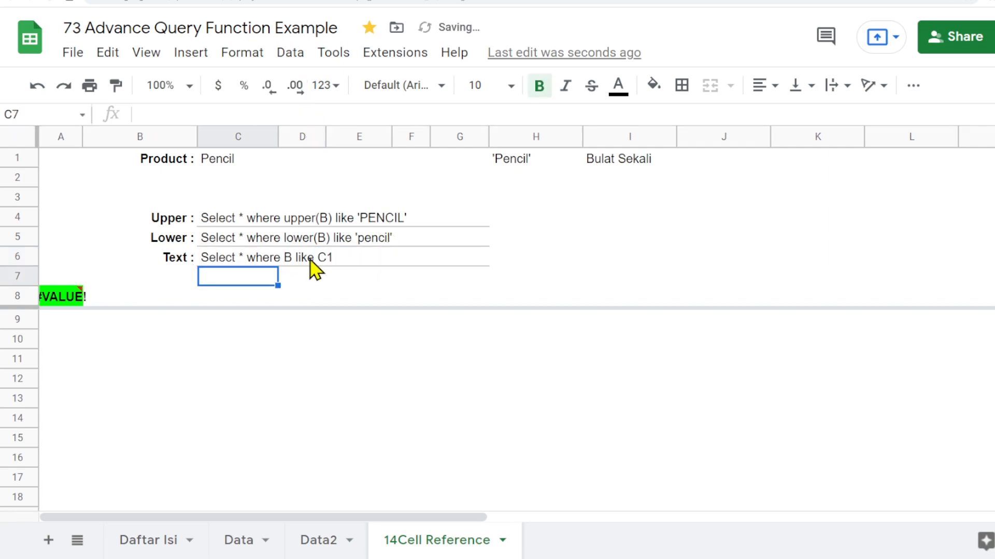
- Edit the C6 formula to wrap the C1 reference in single quotes: ="Select * where B like '"&C1&"'"
left_click(215, 261)
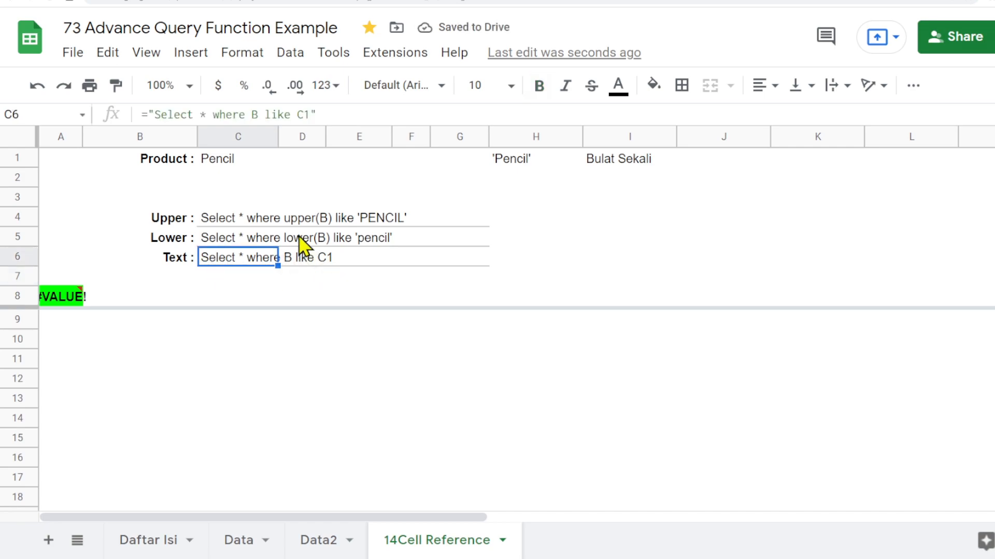
left_click(297, 113)
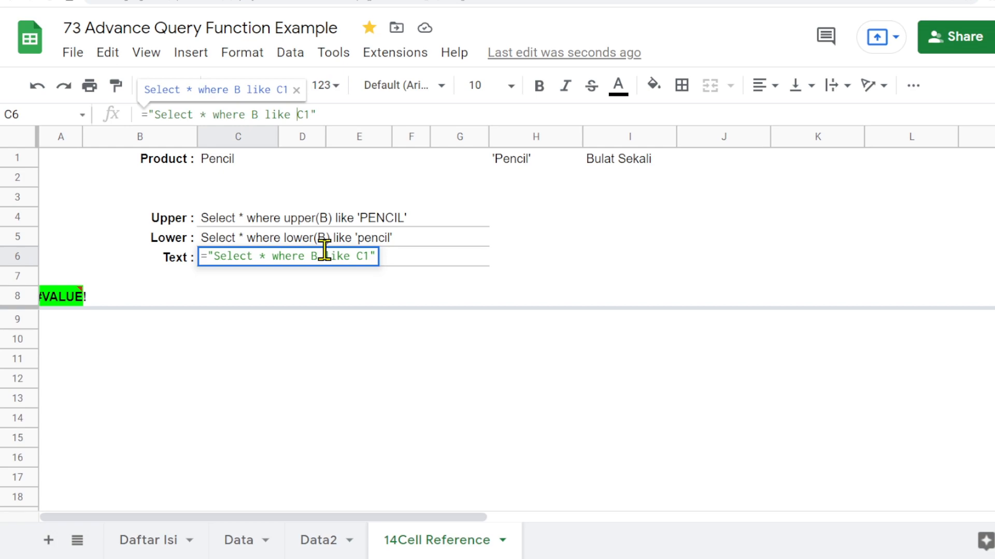
type("\"")
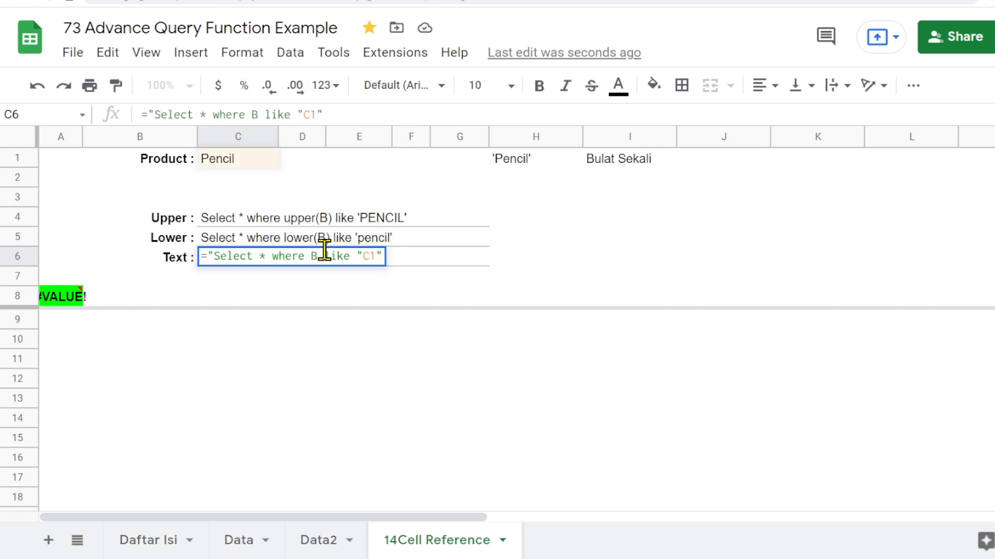
left_click(339, 113)
key("BackSpace")
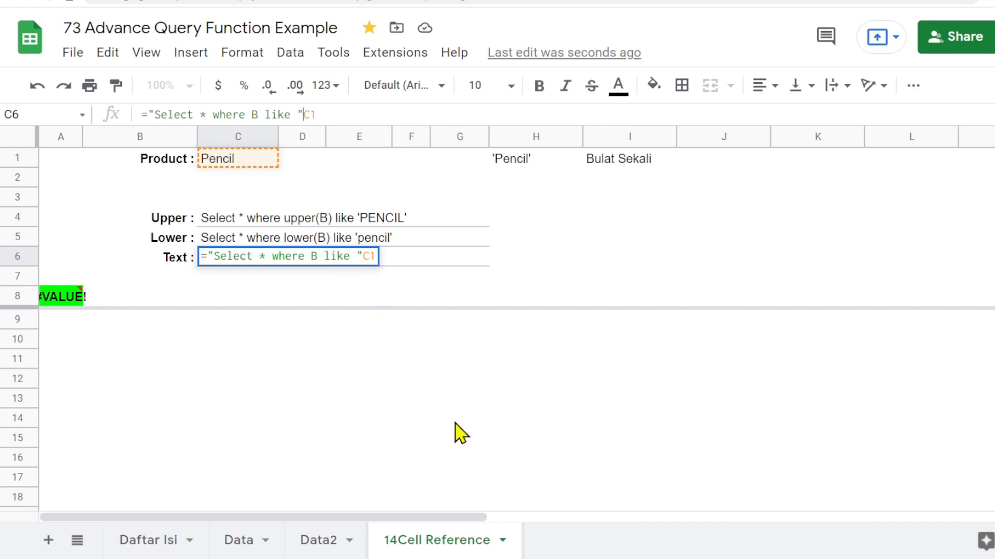
type("'")
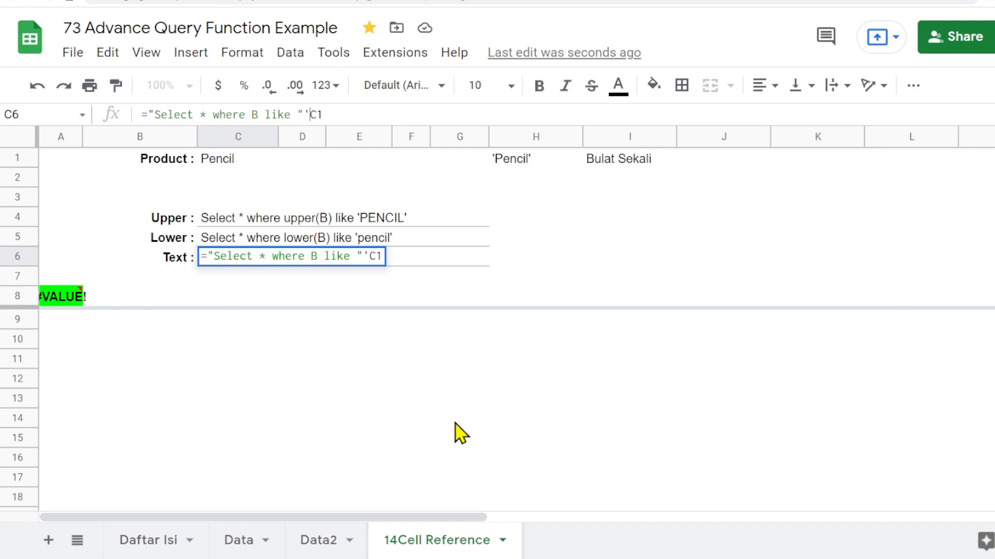
type("\"&")
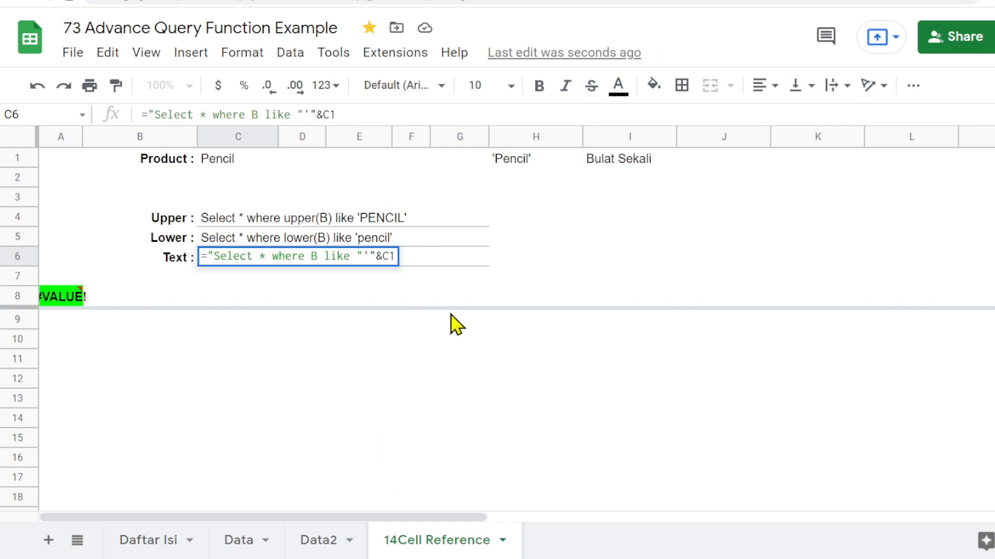
left_click(362, 113)
type("&\"'\"")
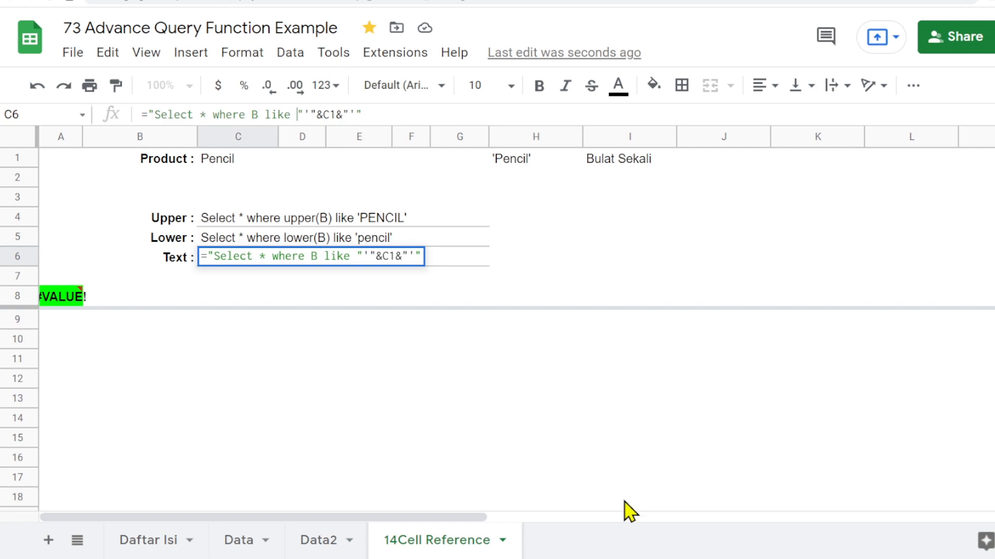
key("Delete")
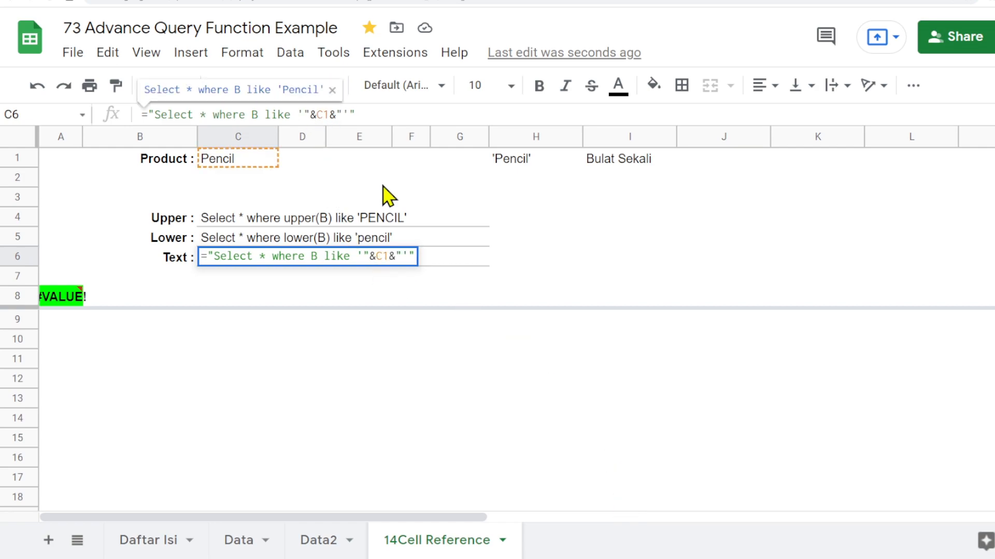
key("Return")
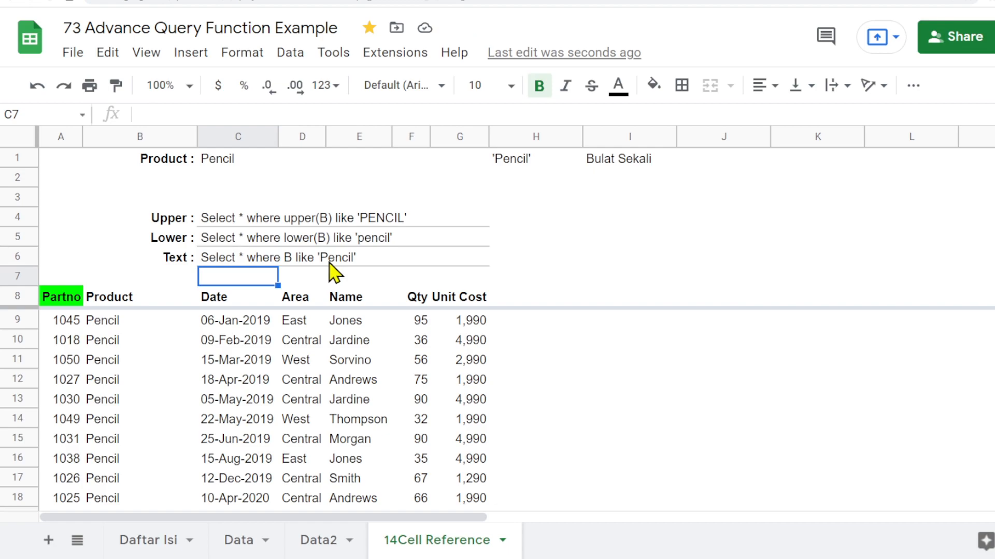
- Compare the contents of C1, the C6 formula and the H1 formula
left_click(224, 163)
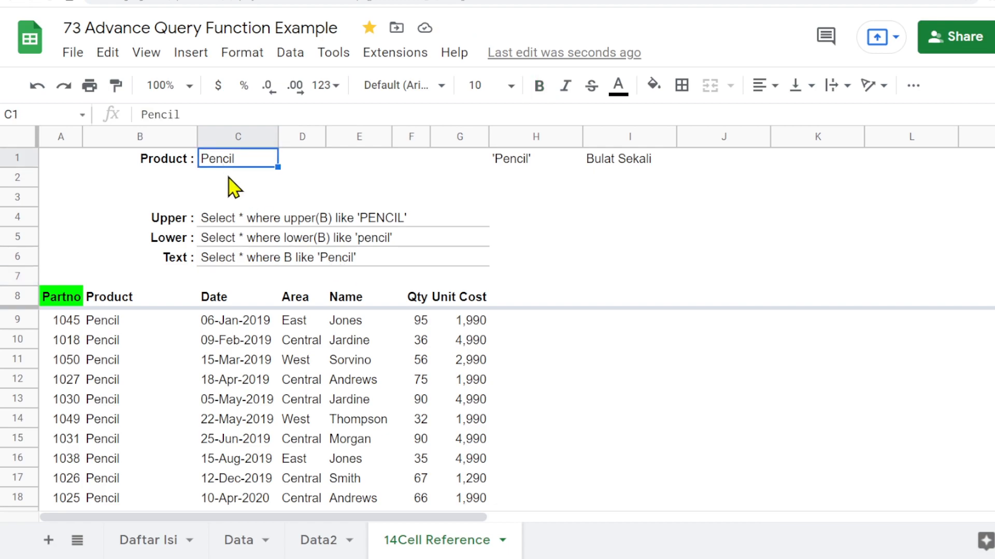
left_click(218, 256)
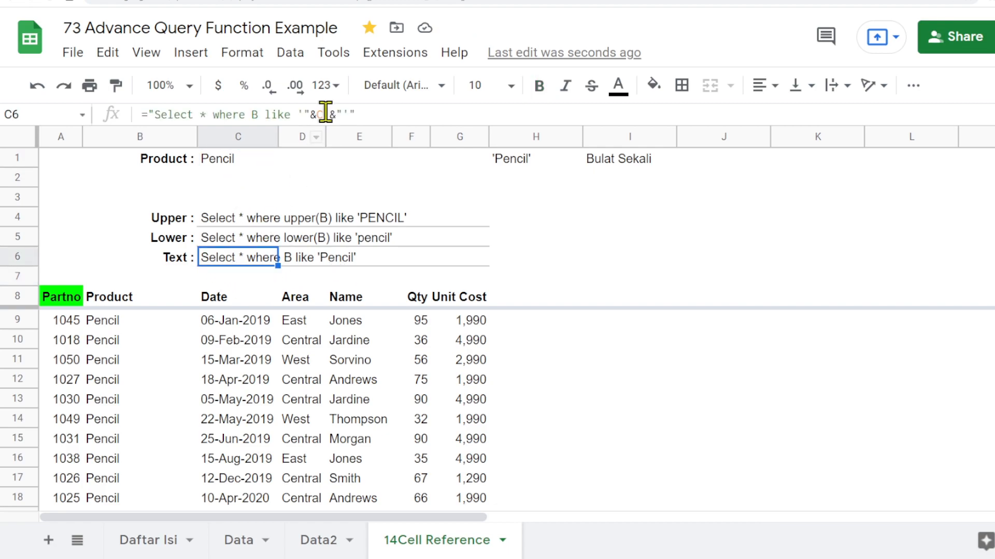
left_click(510, 170)
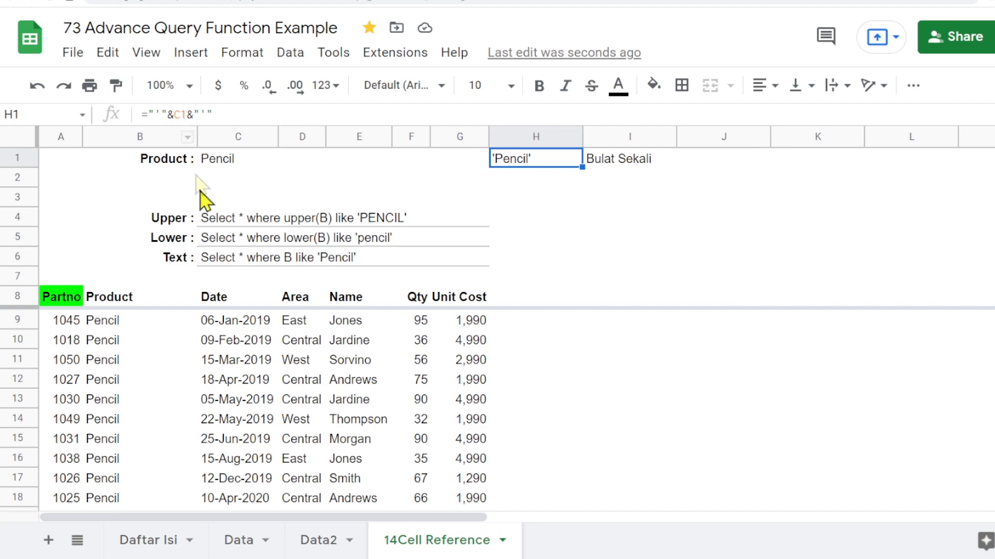
left_click(228, 258)
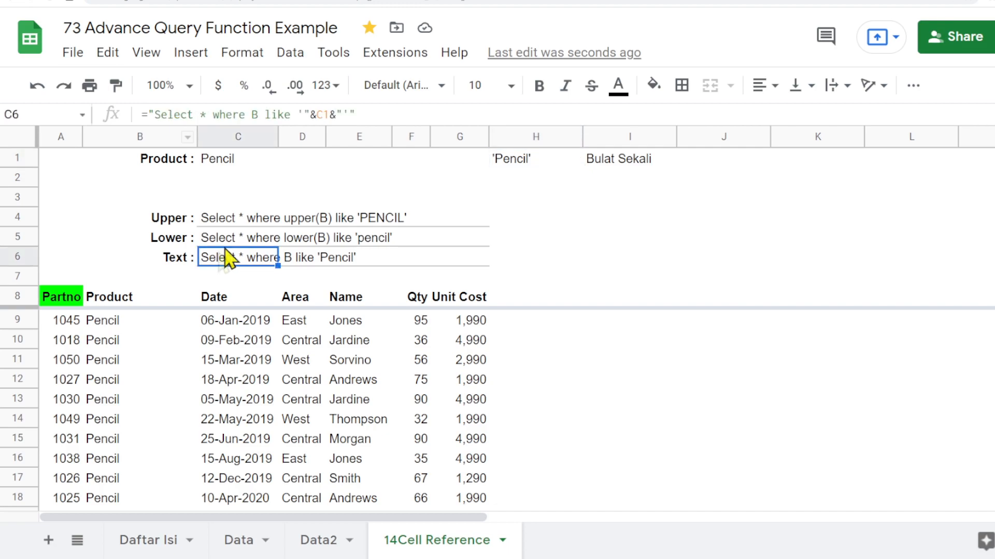
- Delete the &C1&"'" part from the C6 formula, leaving ="Select * where B like '"
left_click(297, 114)
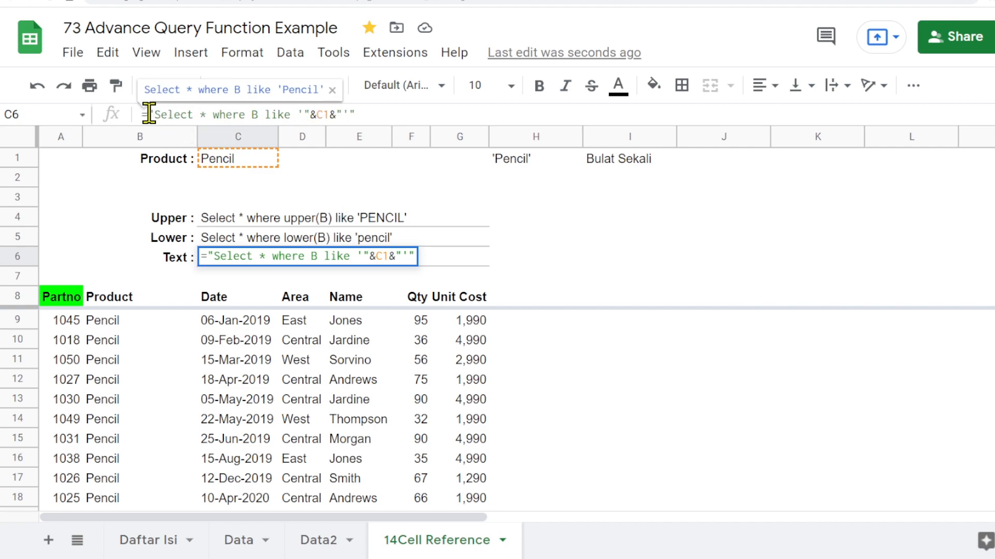
left_click(311, 114)
key("Escape")
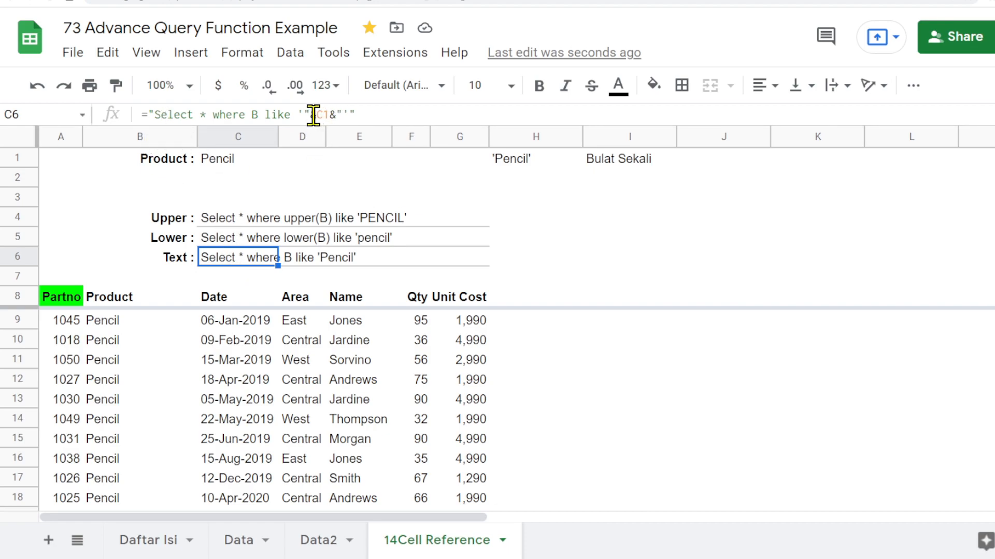
left_click_drag(311, 115, 402, 113)
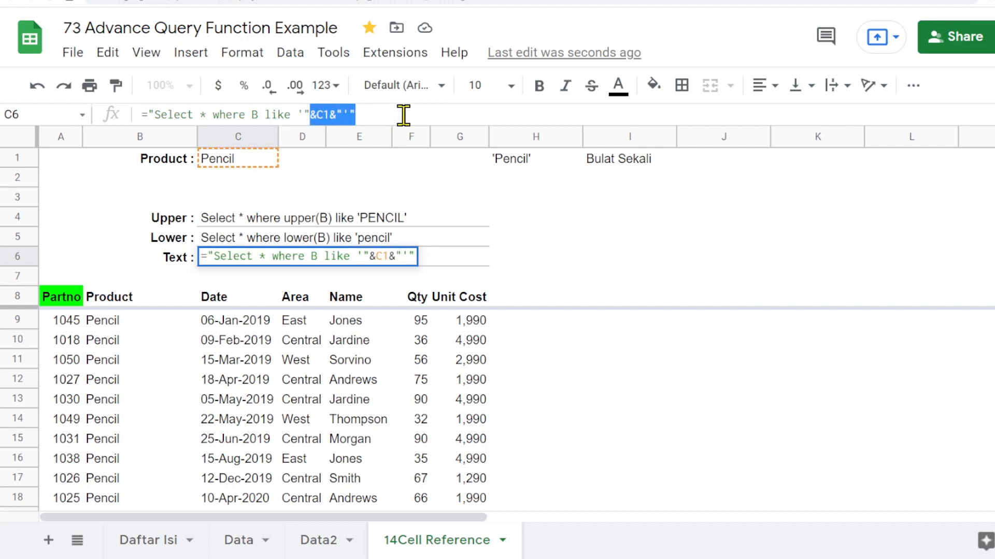
key("BackSpace")
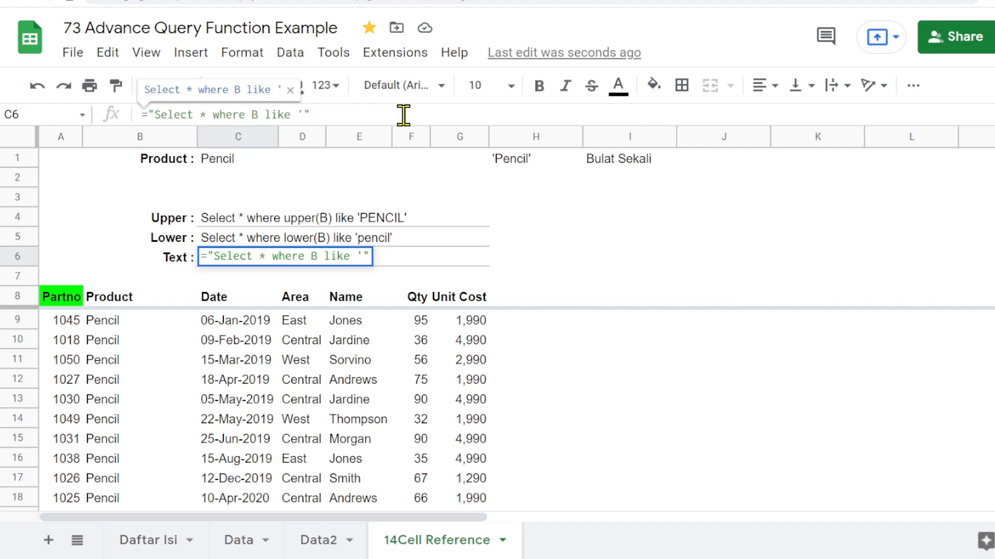
key("Return")
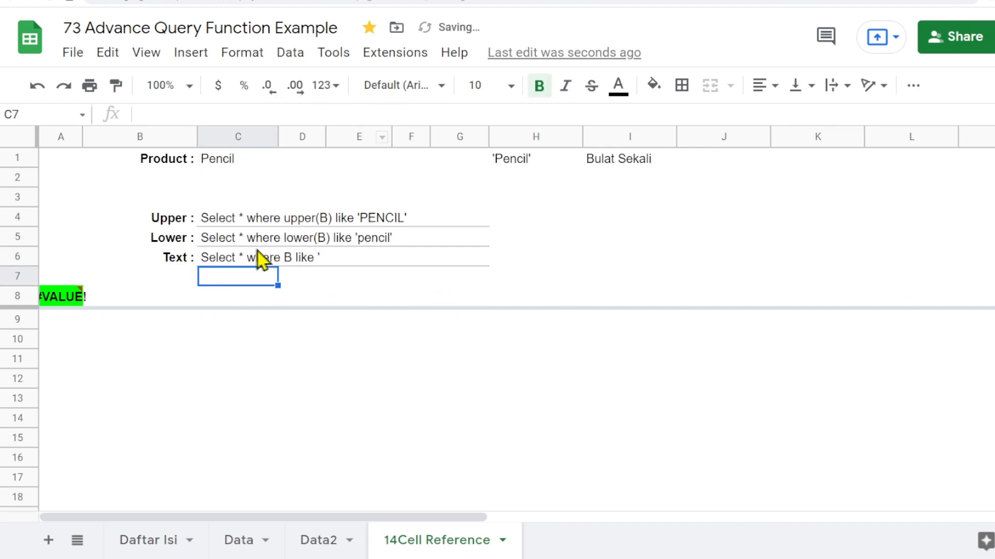
- Append &C1&"'" back to the C6 formula to restore the cell-reference criterion
left_click(236, 259)
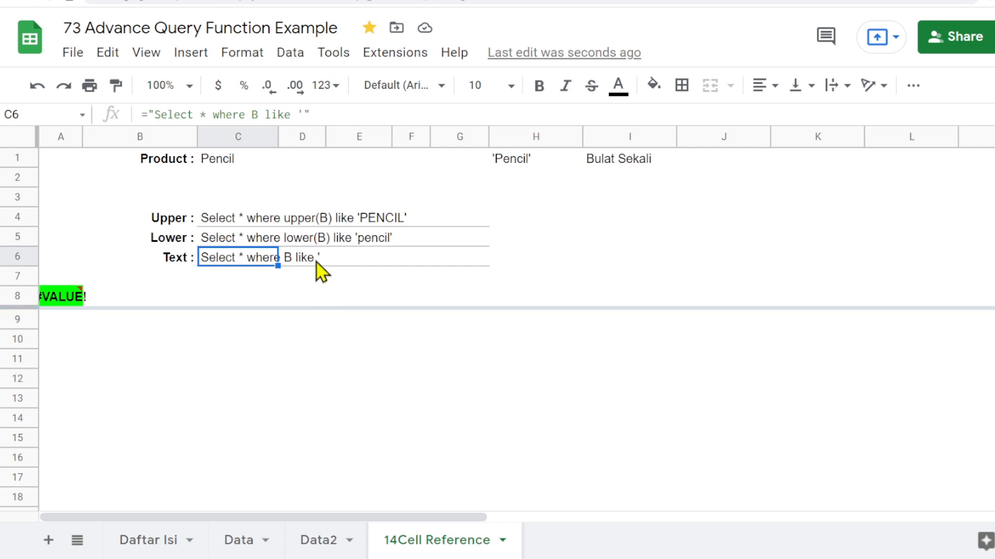
left_click(315, 114)
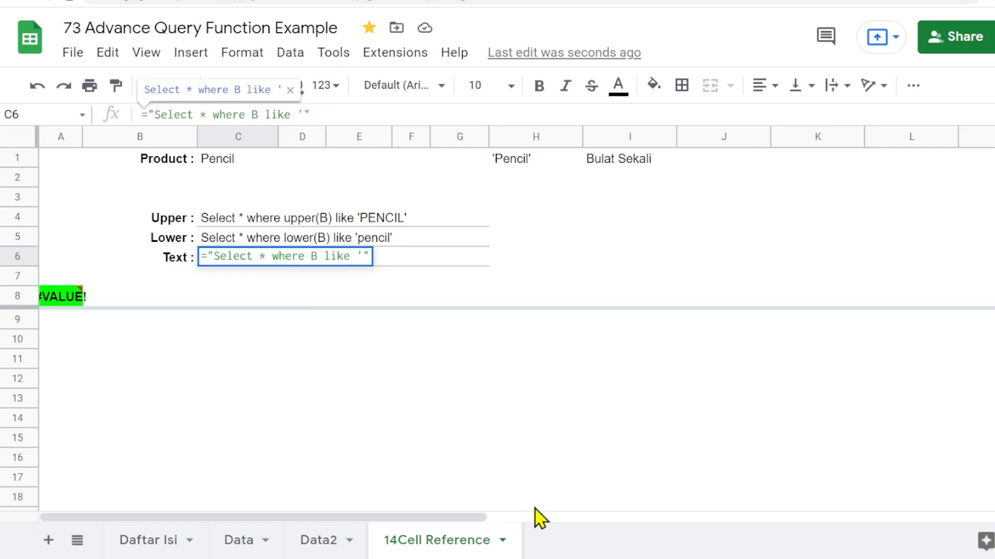
type("&")
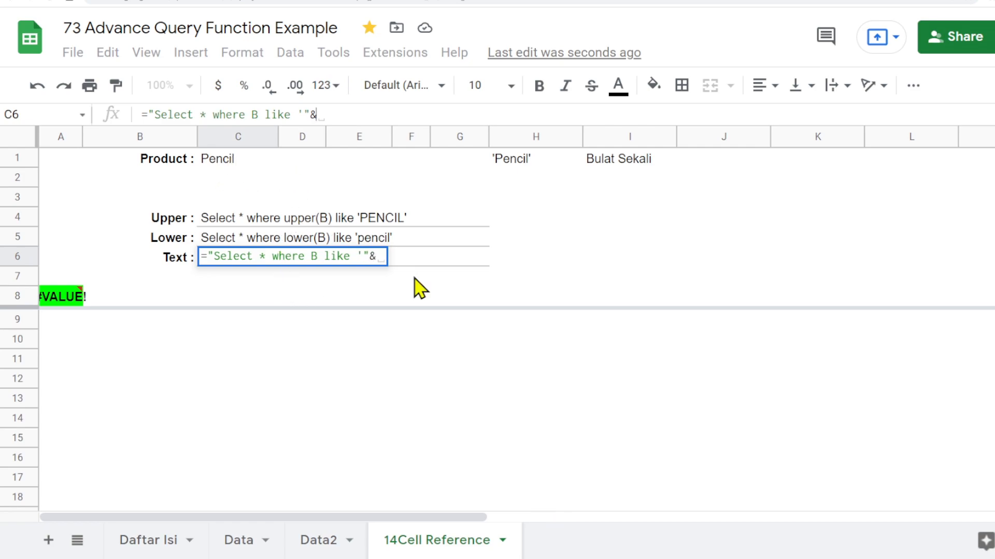
type("C1")
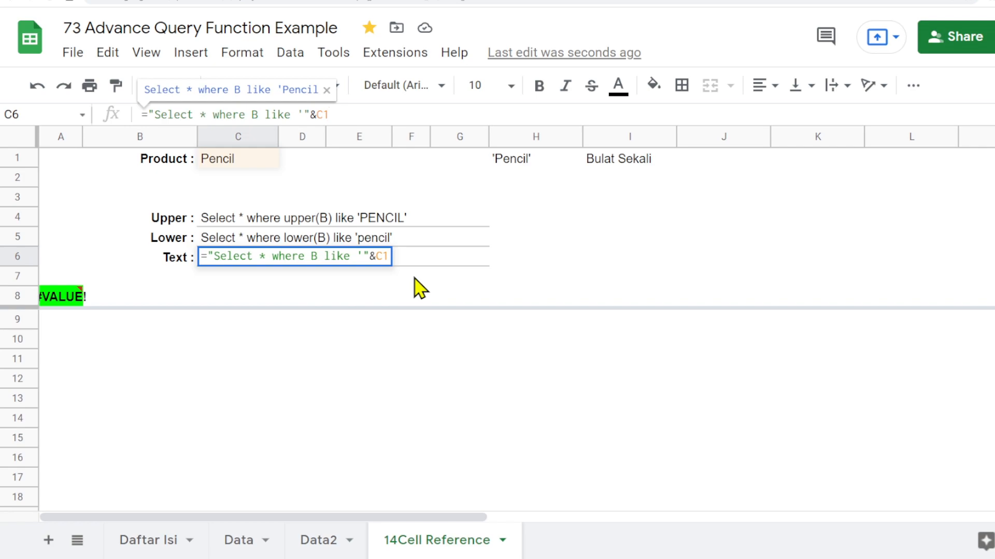
type("&")
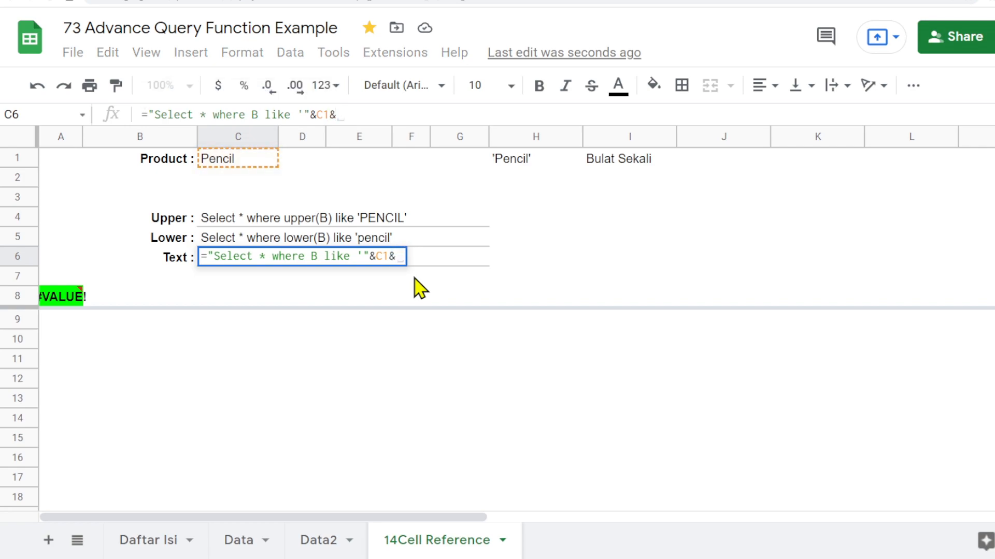
type("\"")
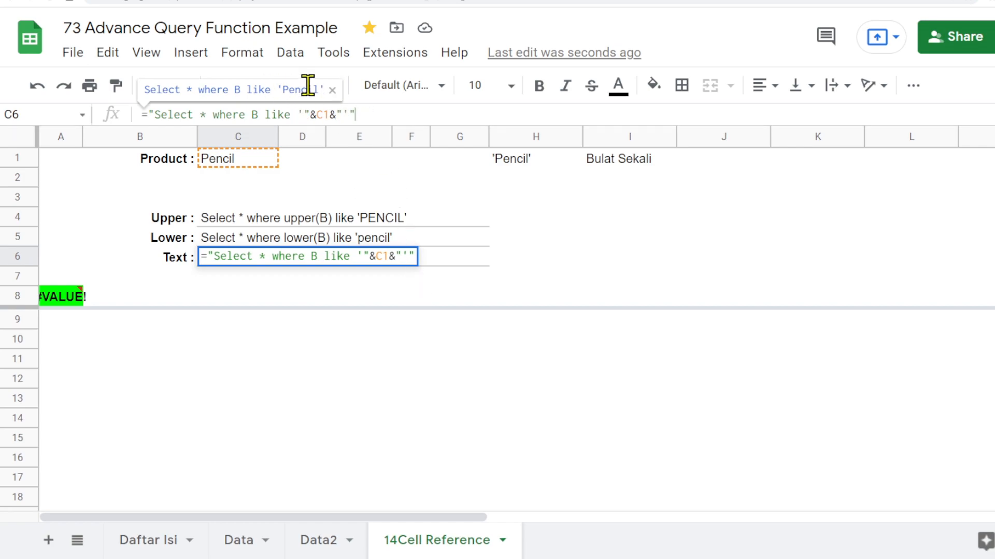
key("Return")
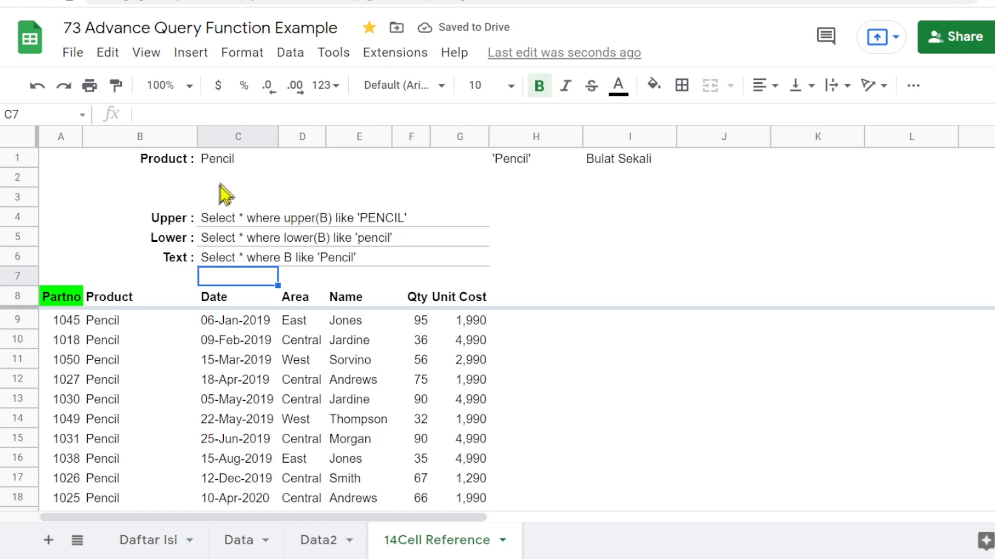
- Change the product in C1 to Binder
left_click(228, 161)
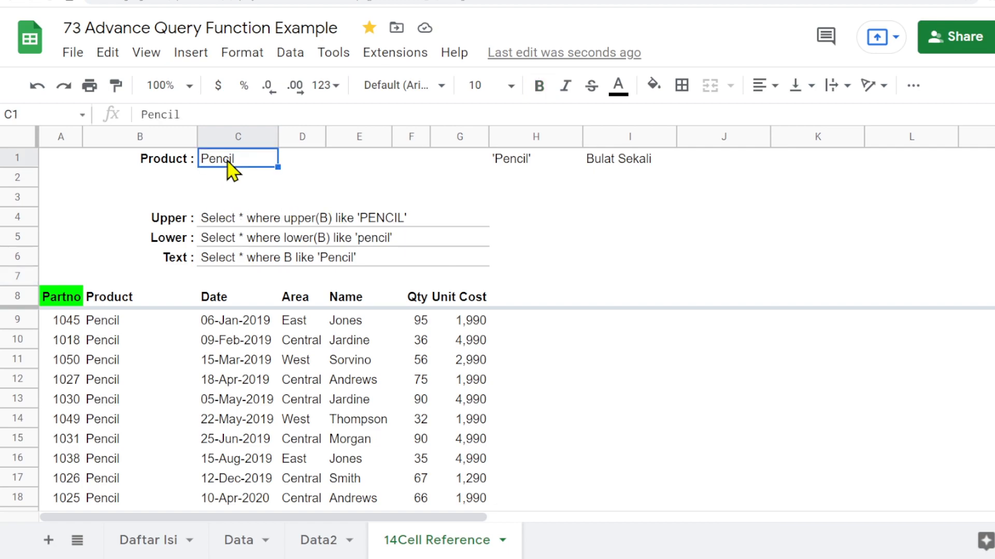
type("Binder")
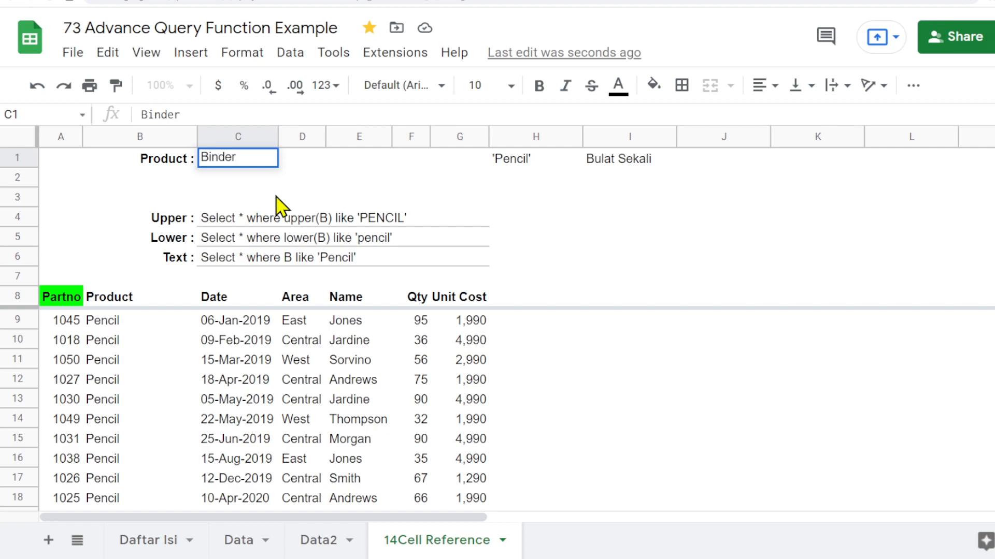
key("Return")
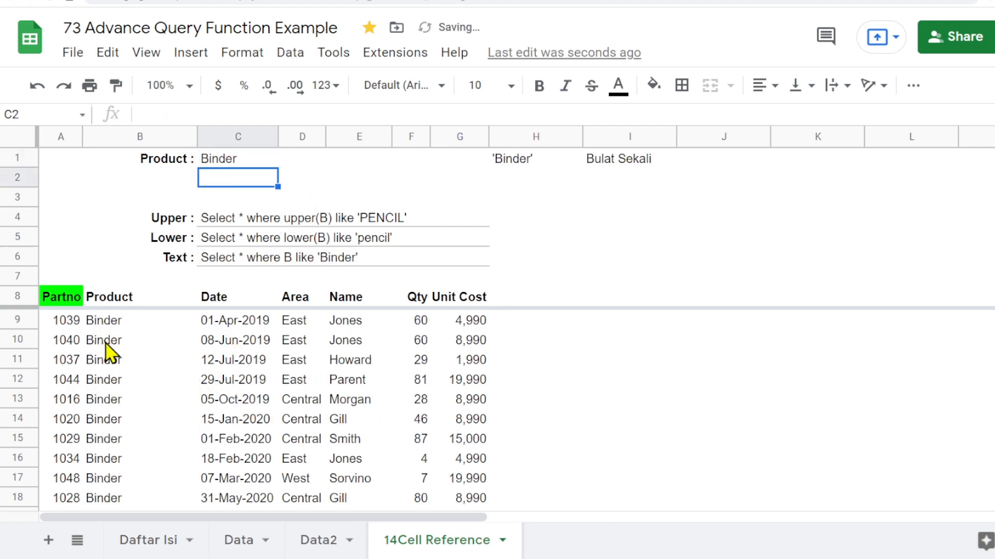
- Open data validation for C1 and set invalid data to be rejected
left_click(259, 158)
right_click(247, 161)
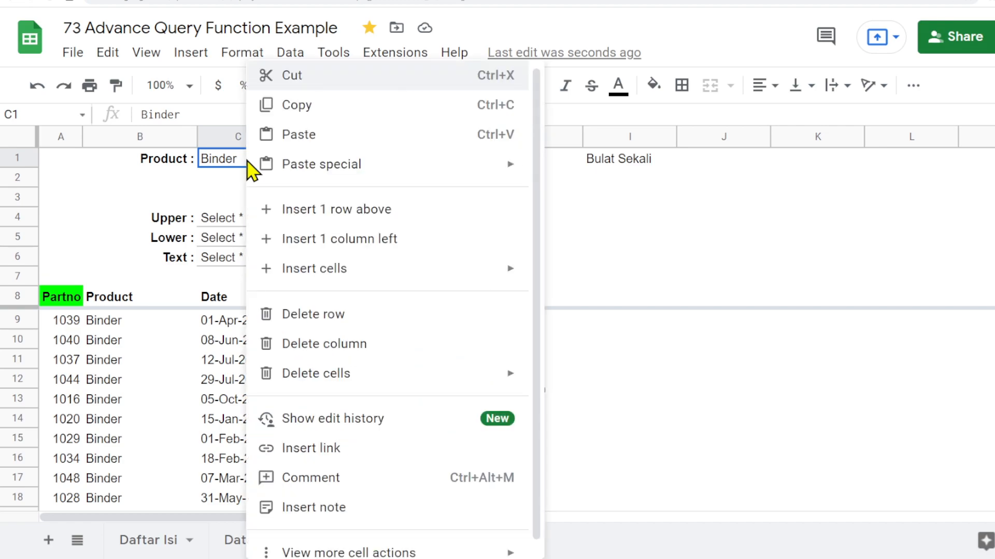
scroll(422, 500, "down", 1)
mouse_move(516, 542)
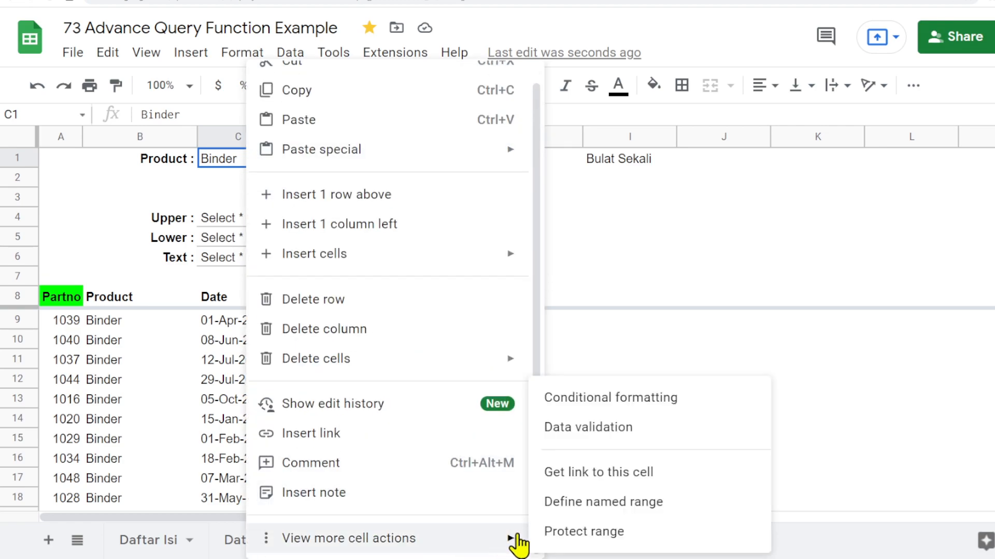
left_click(596, 430)
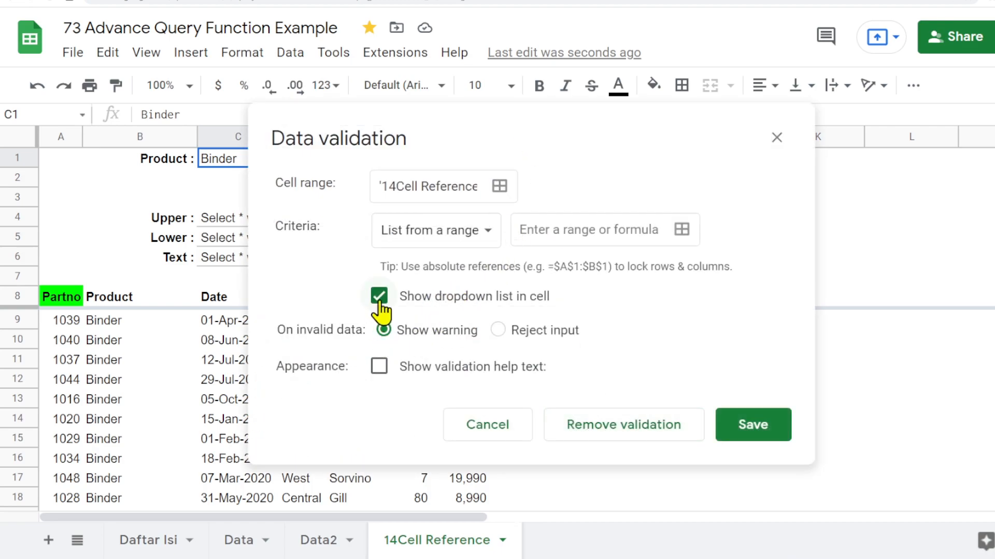
left_click(498, 330)
- Set C1's validation criteria to a list from the range Data2!B2:B and save the rule
left_click(682, 230)
left_click(411, 186)
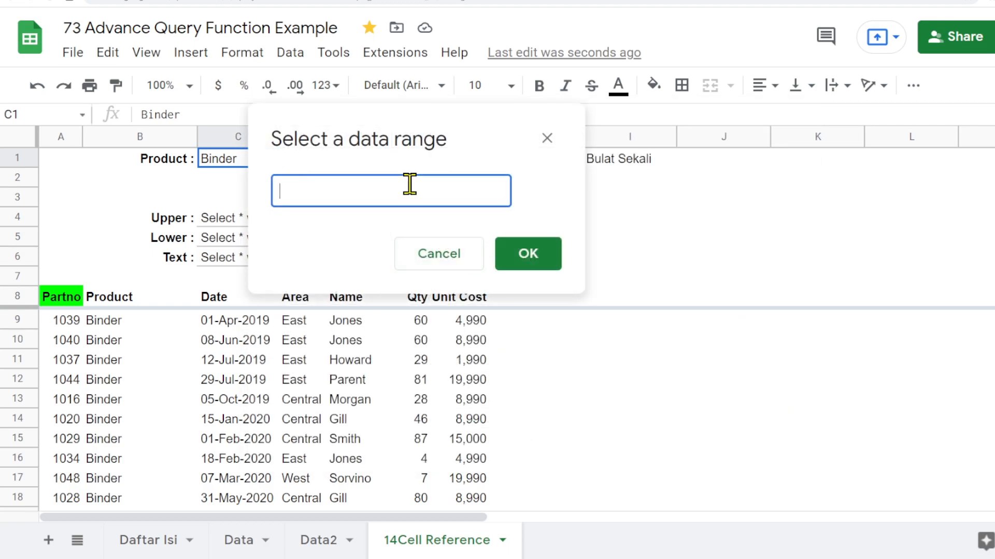
left_click(324, 541)
left_click(122, 182)
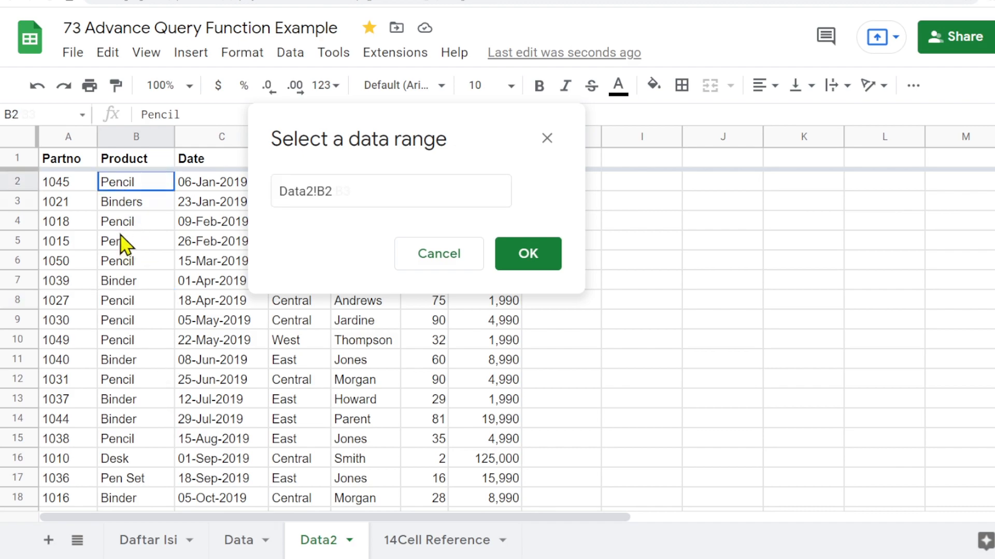
left_click_drag(120, 228, 129, 344)
left_click_drag(344, 191, 417, 193)
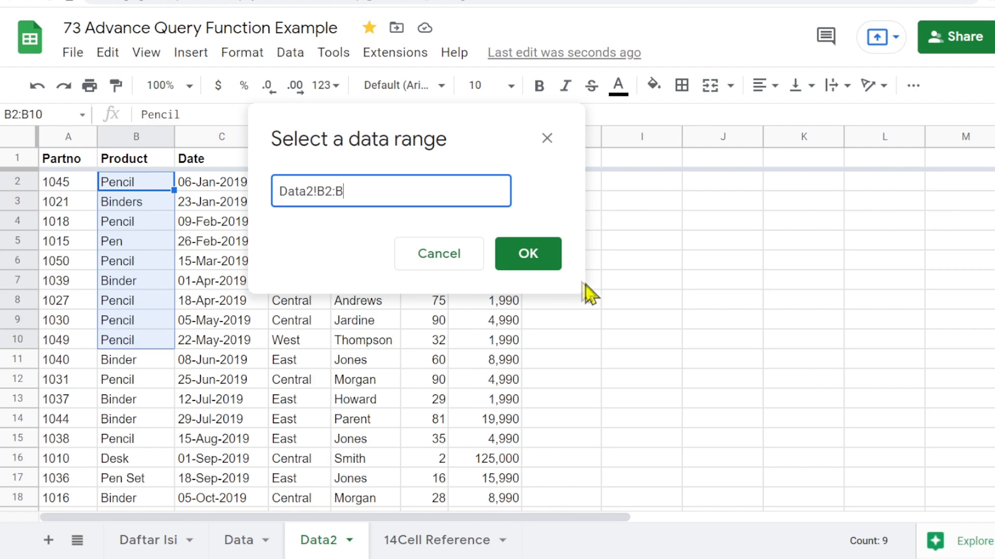
left_click(528, 263)
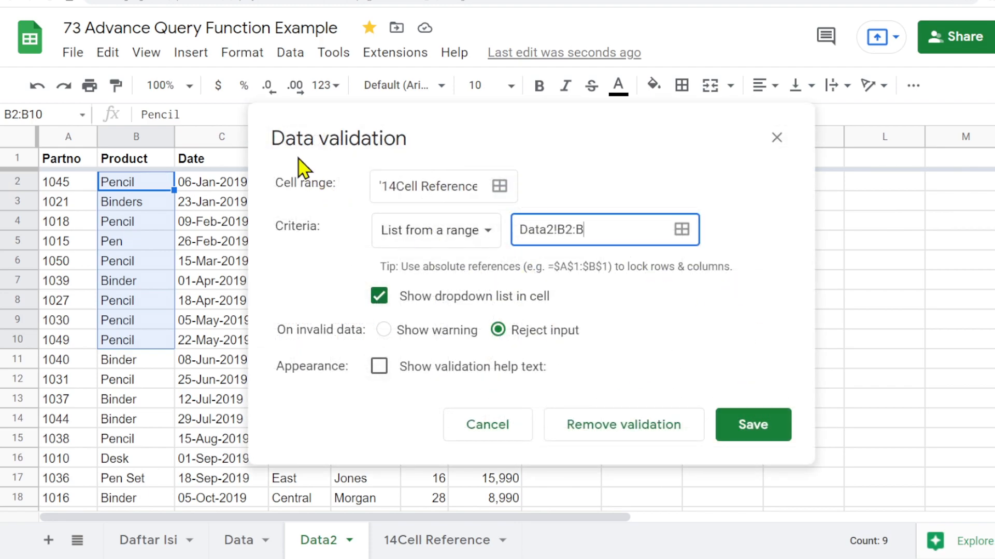
left_click(760, 429)
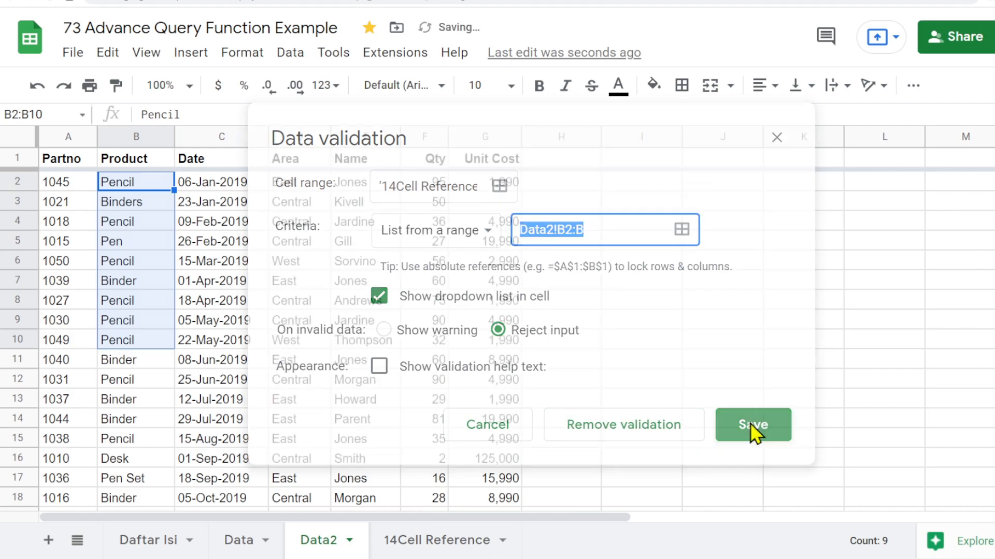
- Back on the 14Cell Reference sheet, pick Binders, Desk, Pen and Pen Set in turn from the C1 dropdown
left_click(460, 540)
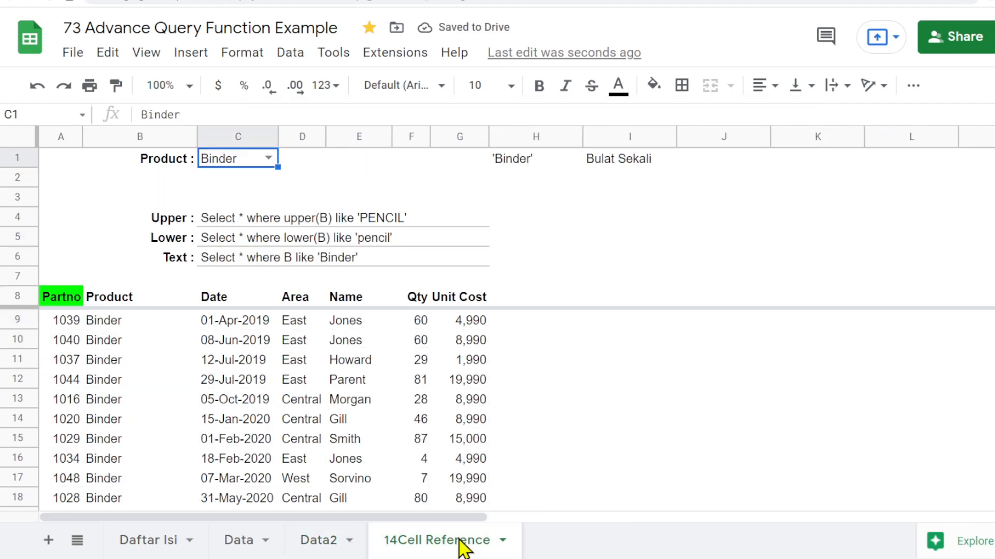
left_click(268, 158)
left_click(259, 205)
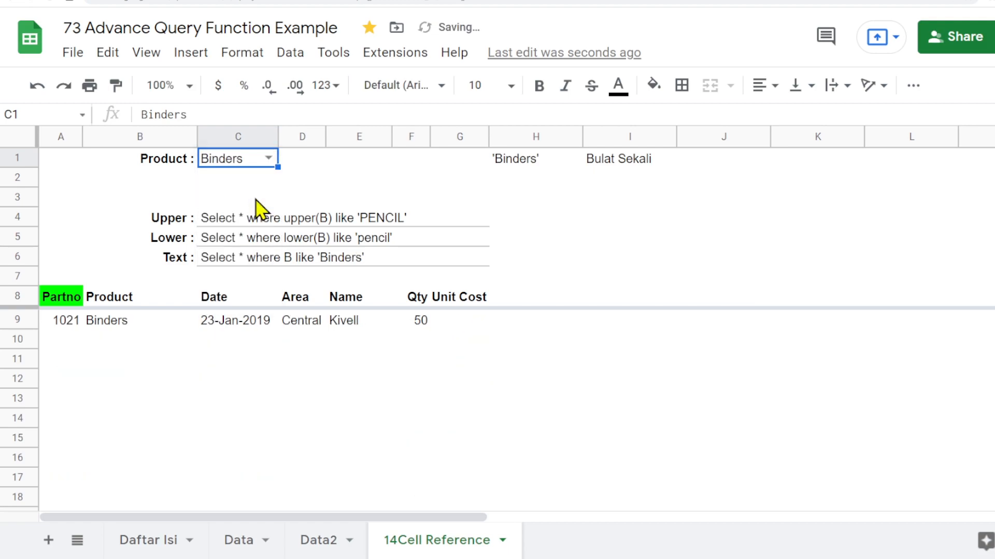
left_click(268, 157)
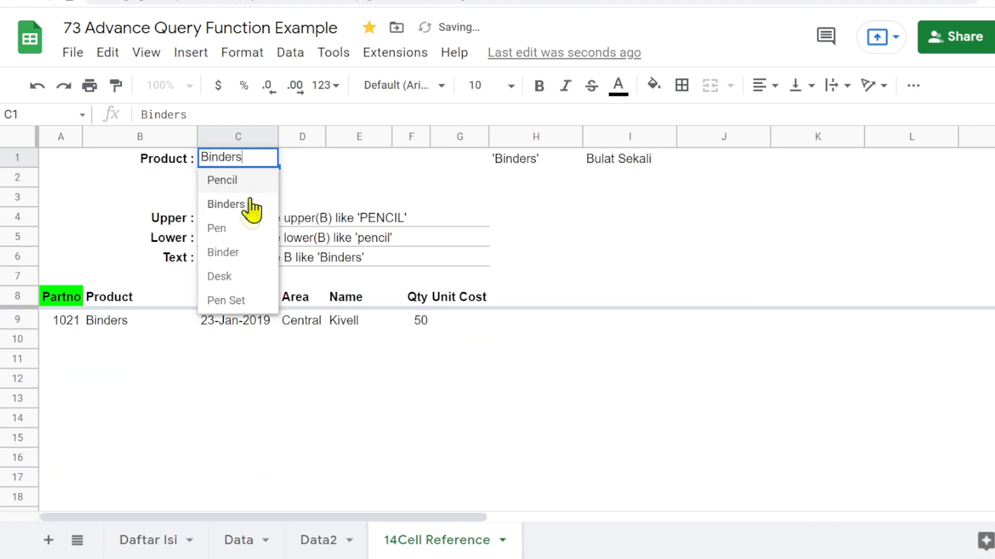
left_click(238, 276)
left_click(268, 158)
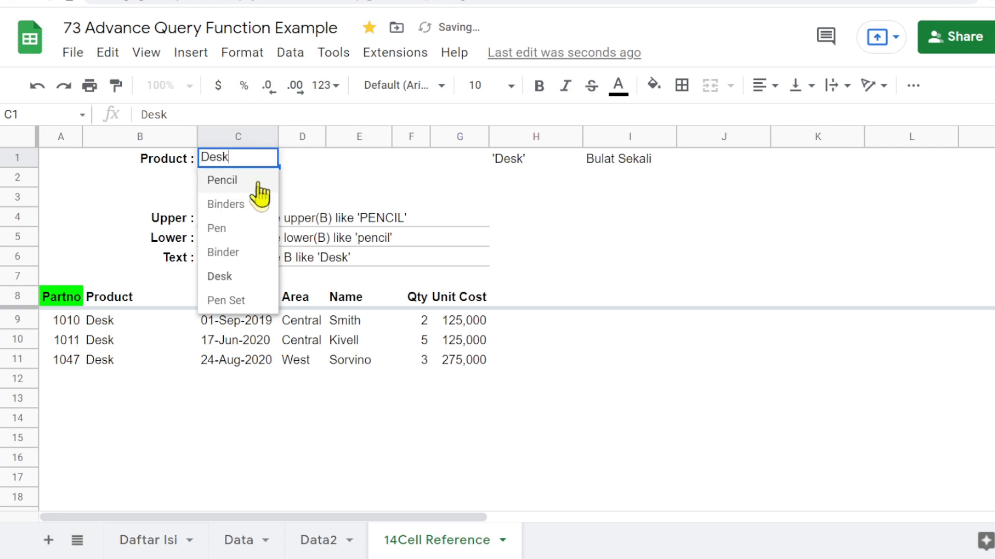
left_click(250, 231)
left_click(268, 158)
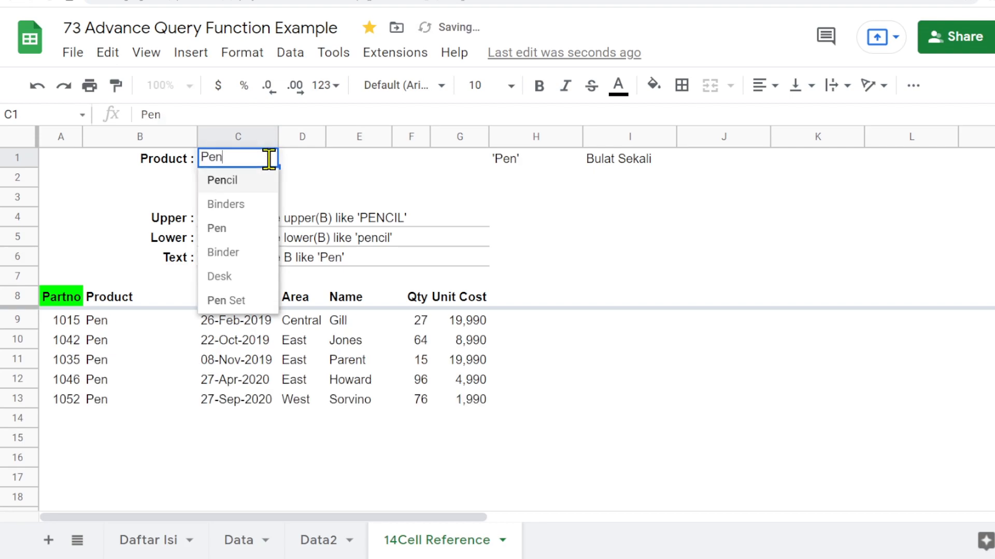
left_click(251, 303)
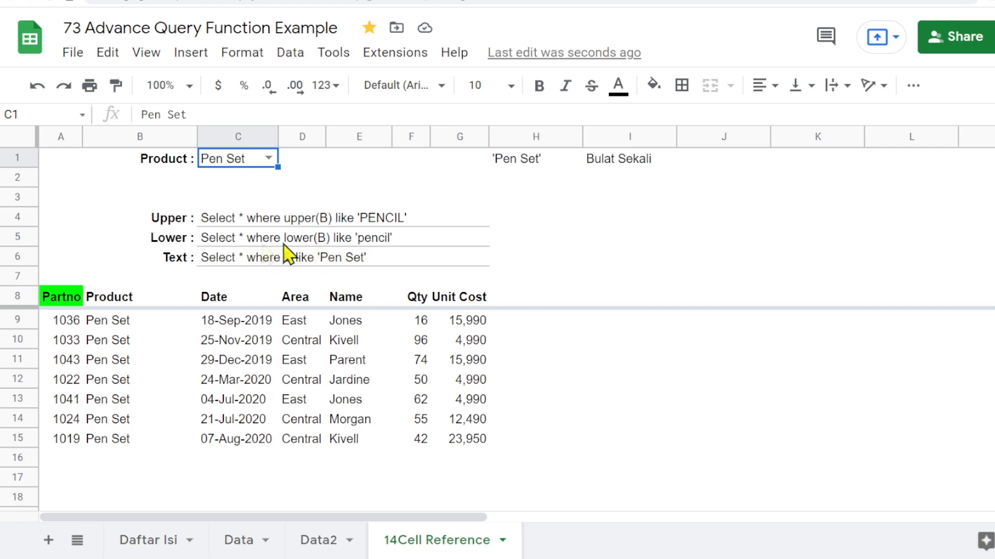
- Rename the B5 label from Lower to Qty :
left_click(172, 240)
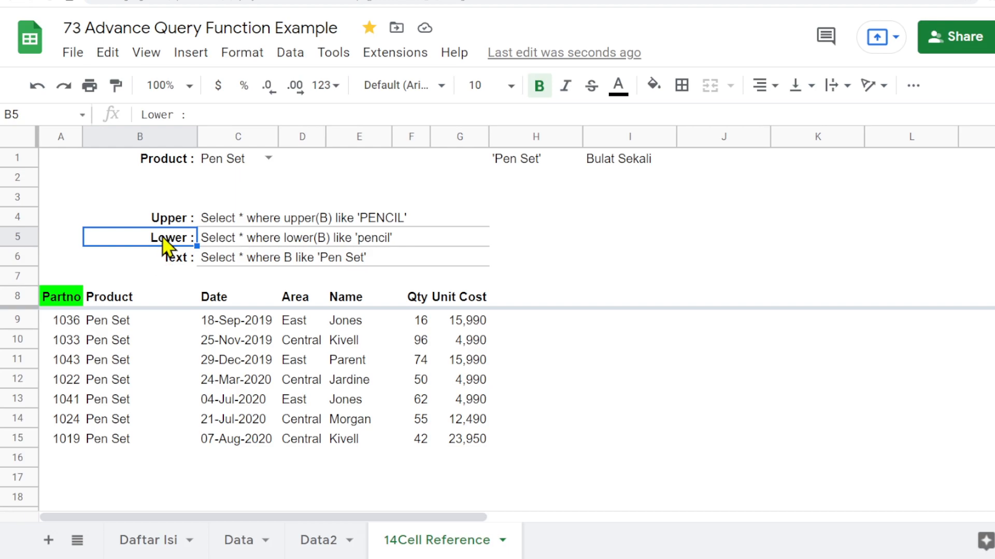
double_click(190, 239)
left_click_drag(190, 238, 60, 244)
type("Q")
key("Return")
- Copy the Qty : label from B5 into B2
key("Up")
key("ctrl+c")
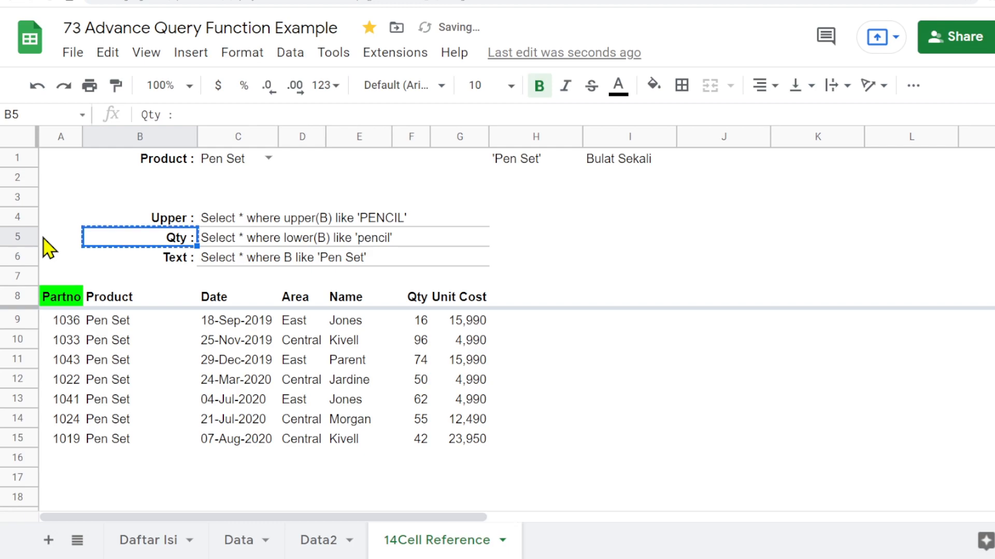
key("Up")
key("Up")
key("Up")
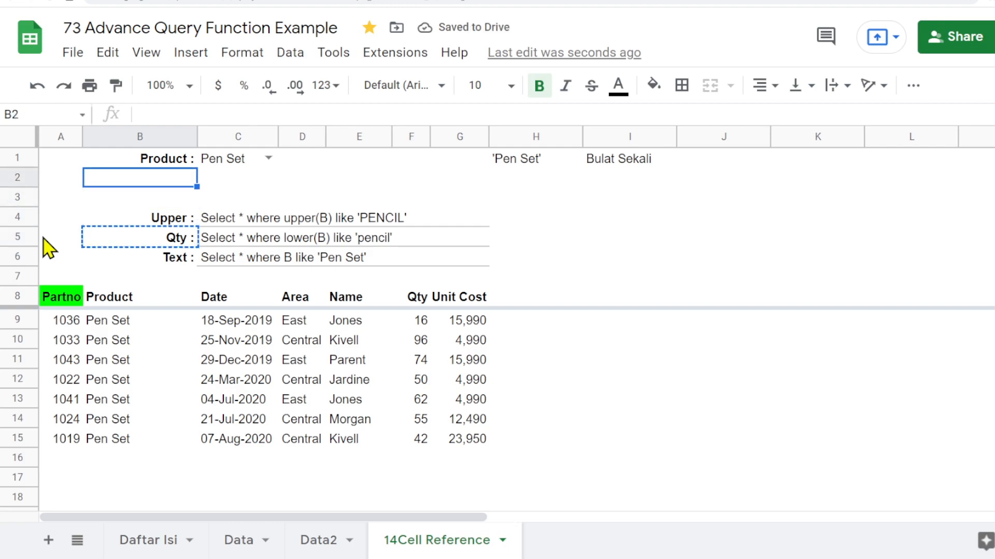
key("ctrl+v")
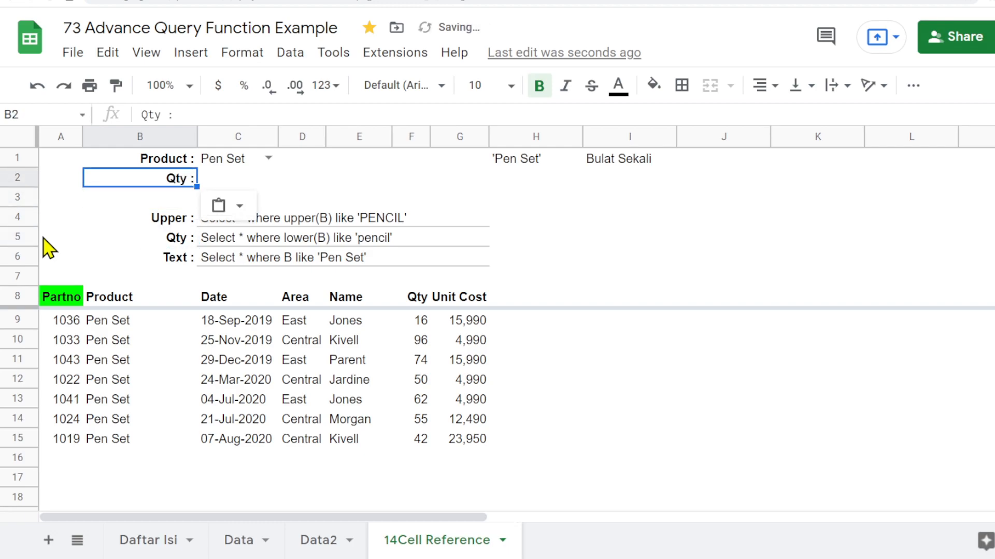
- Rewrite the C5 query text as Select * where F>50
left_click(531, 386)
left_click(223, 243)
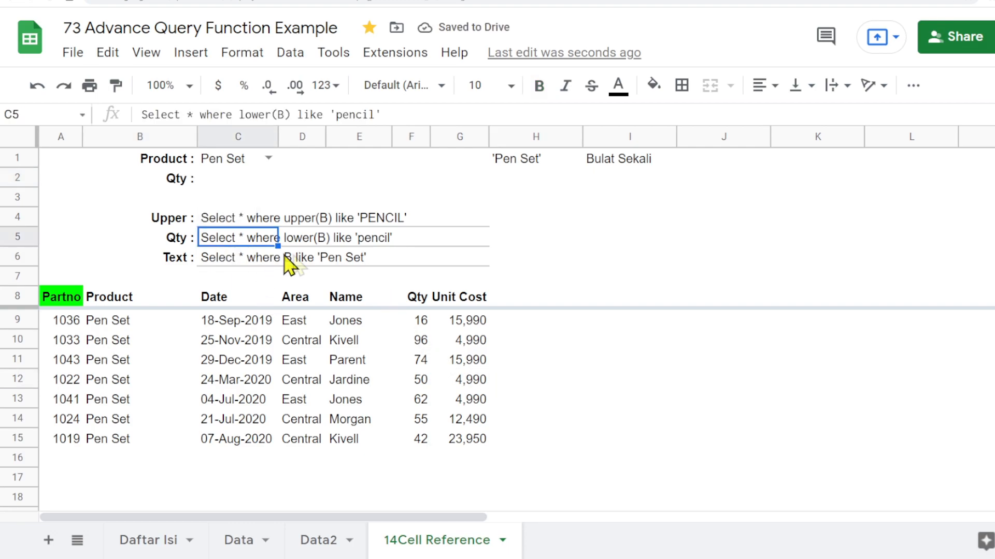
left_click(321, 541)
left_click(444, 541)
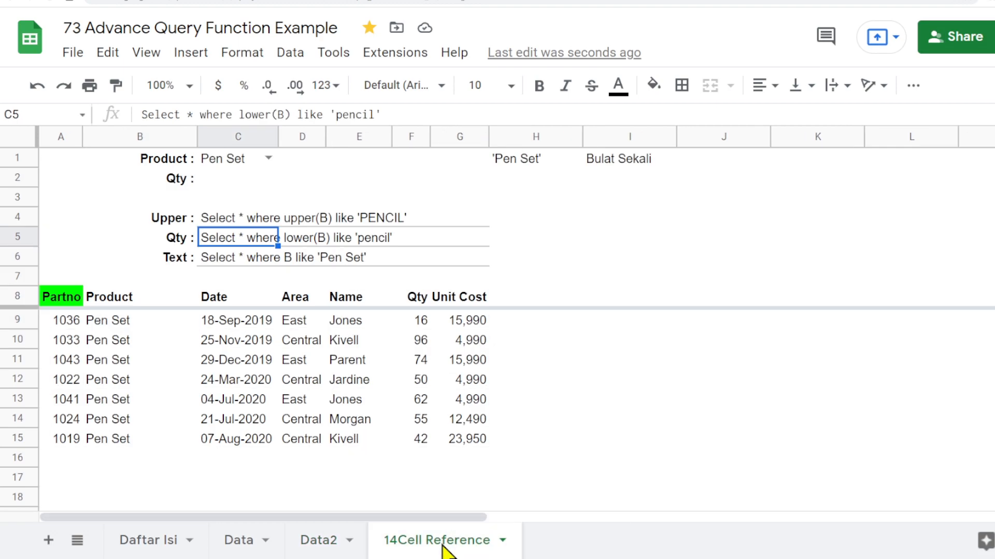
left_click_drag(239, 114, 290, 114)
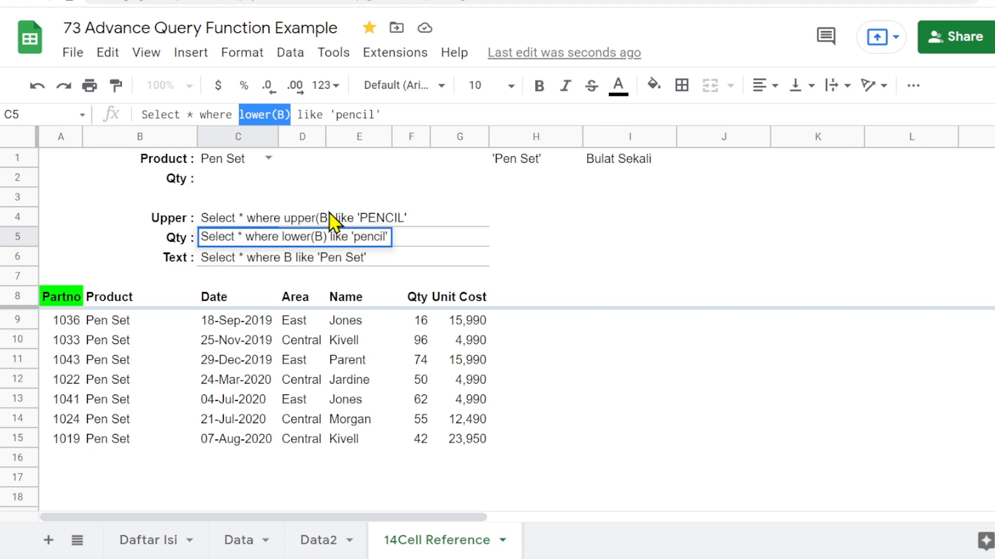
type("F")
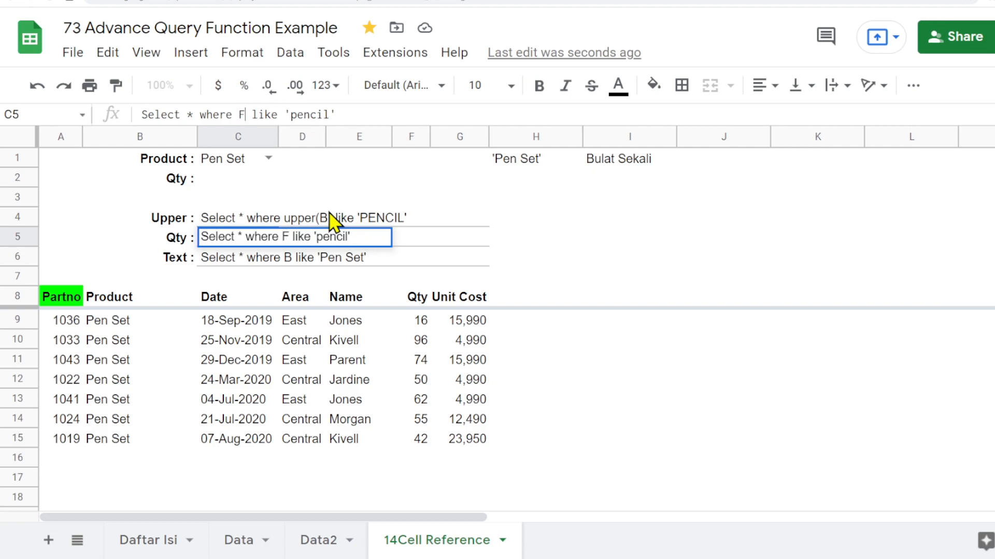
type(".")
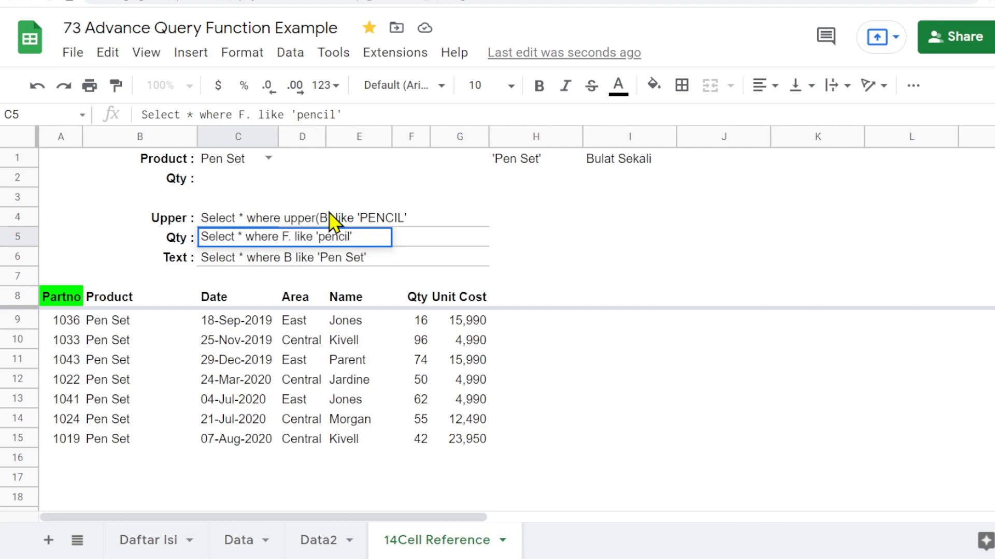
key("BackSpace")
type(">50")
key("Delete")
key("Delete")
key("Delete")
key("Delete")
key("Delete")
key("Delete")
key("Delete")
key("Delete")
key("Delete")
key("Delete")
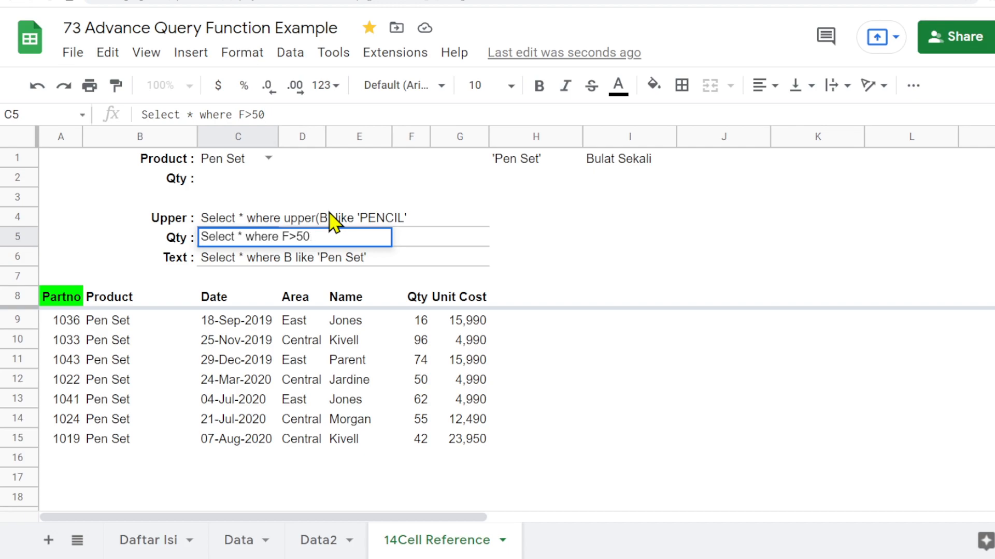
key("Return")
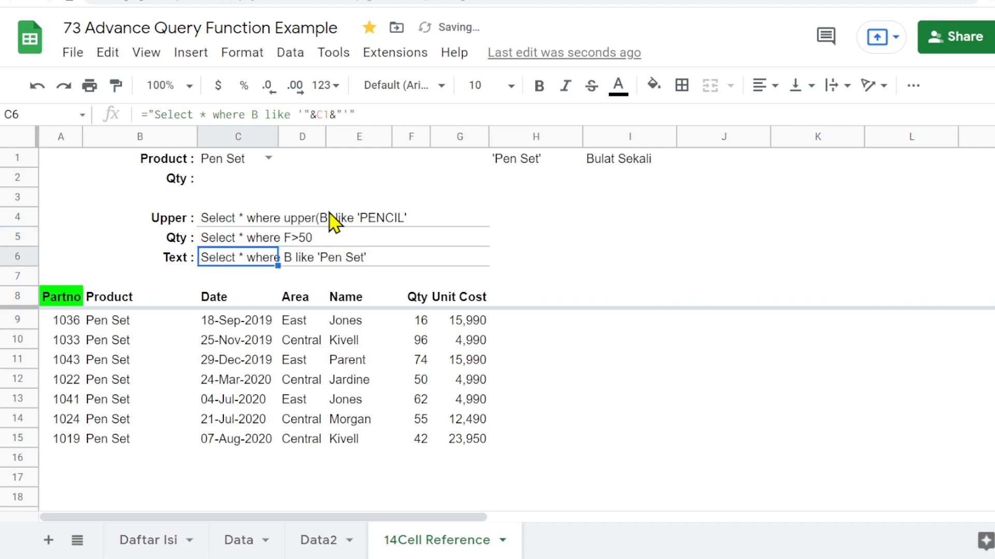
- Point the QUERY formula in A8 at C5 instead of C6
left_click(63, 300)
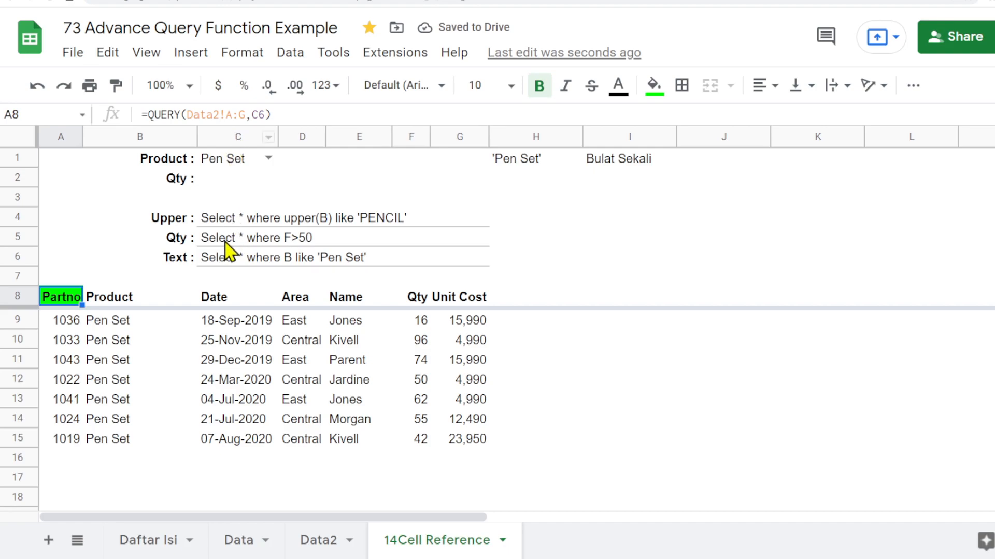
left_click(255, 115)
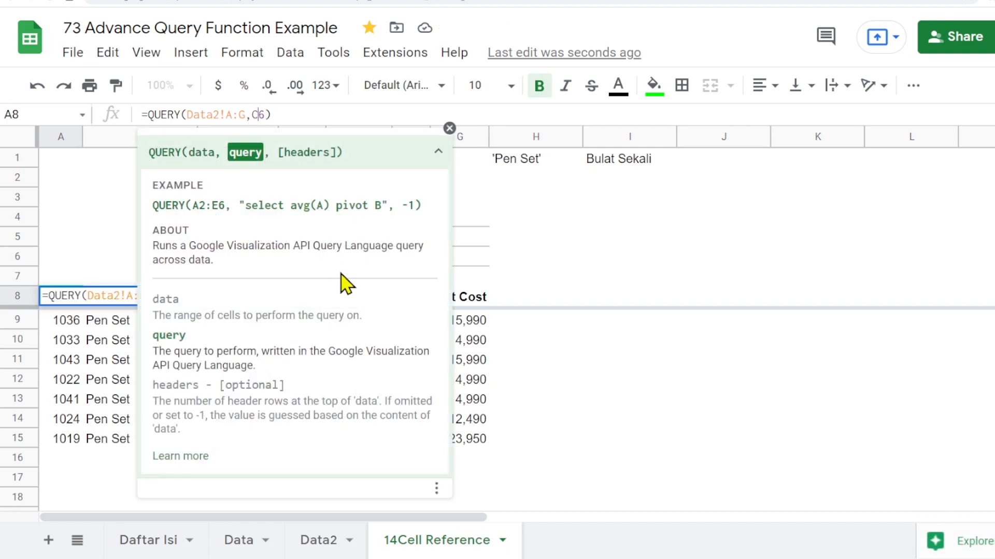
key("Return")
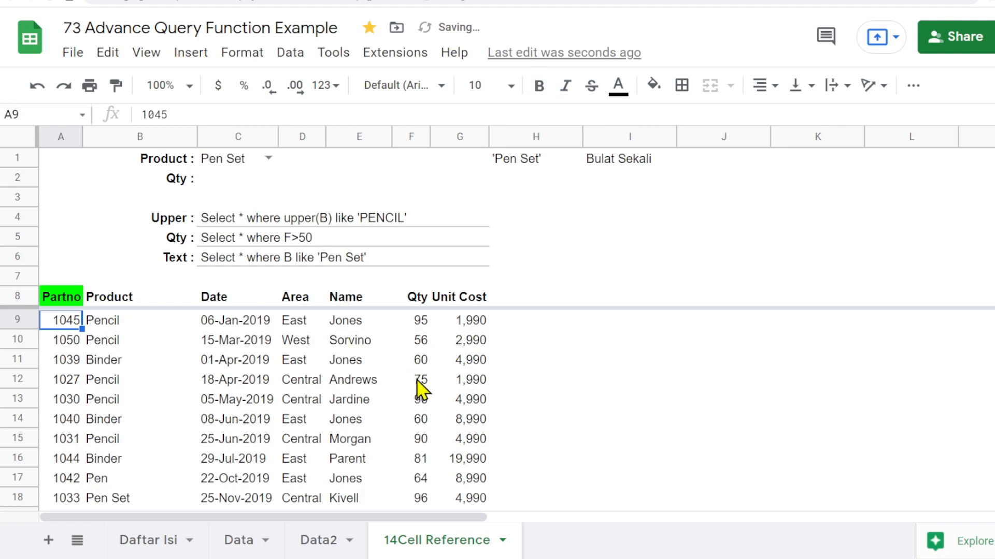
- Change the C5 quantity criterion to F>90
scroll(434, 406, "down", 2)
scroll(436, 407, "down", 3)
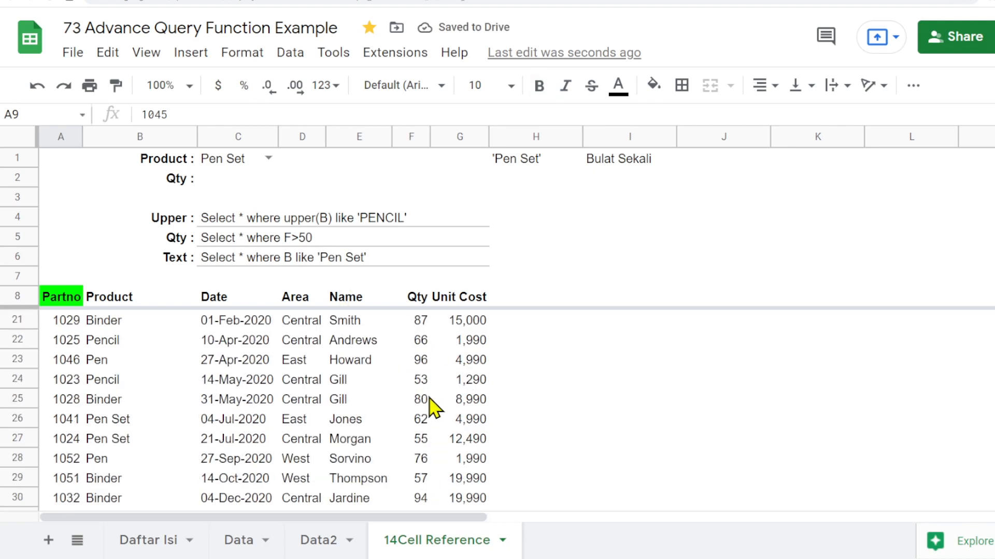
scroll(435, 406, "up", 4)
left_click(213, 236)
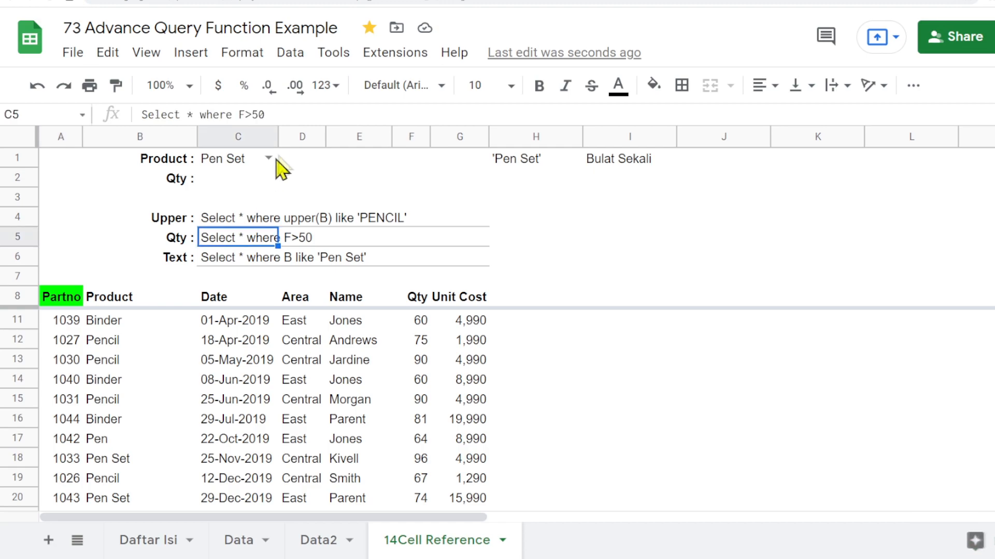
left_click(251, 113)
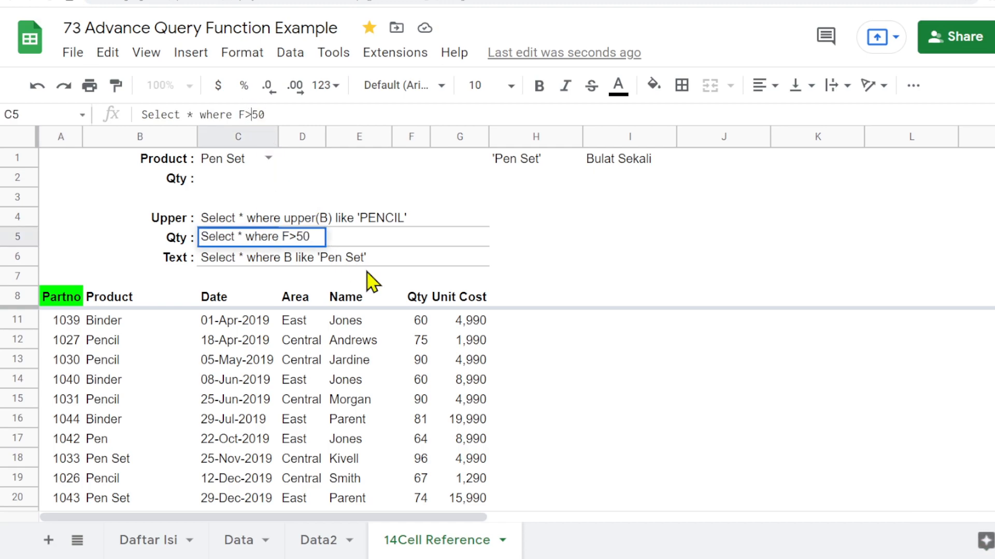
key("Return")
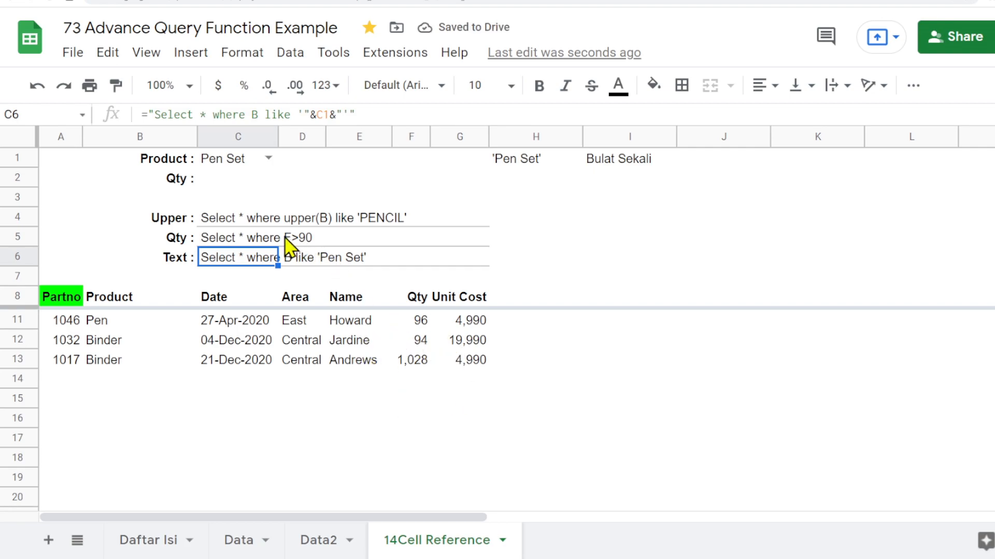
- Turn the C5 query text into a formula joining "Select * where F>" with the quantity in C2
left_click(208, 243)
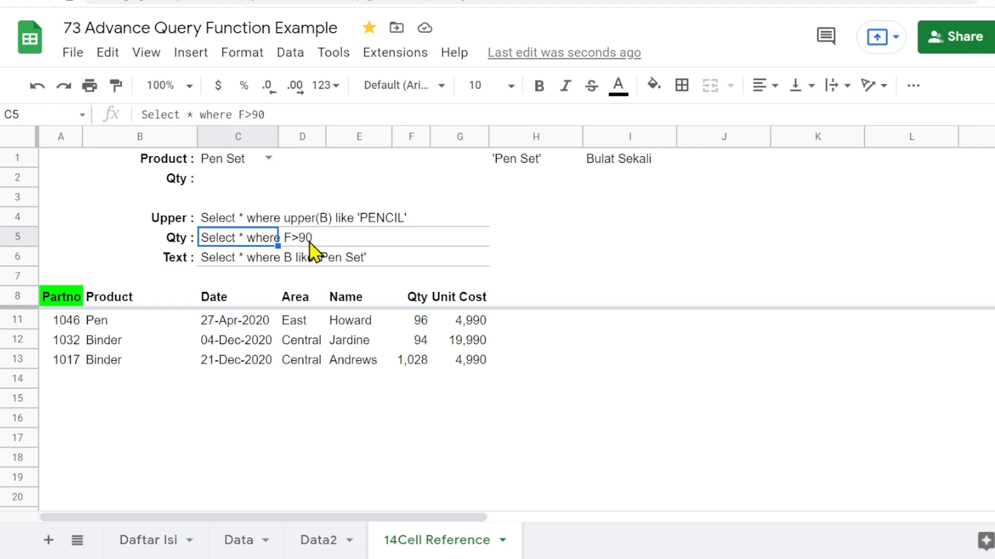
left_click(251, 179)
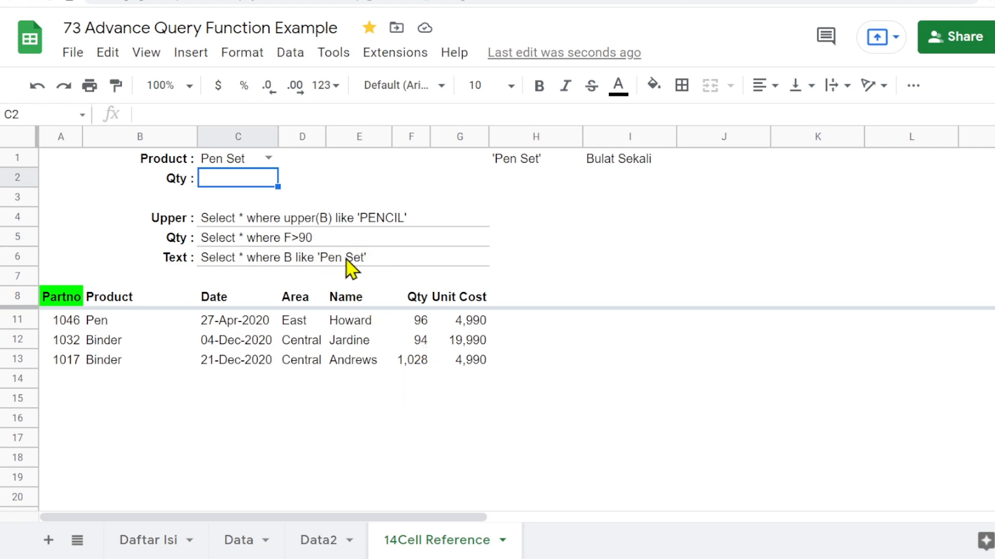
left_click(212, 242)
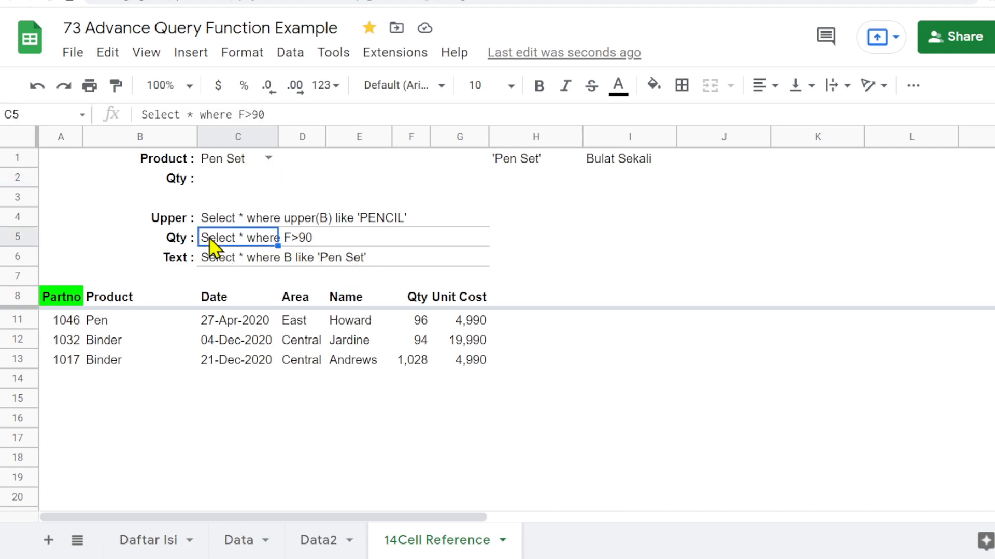
left_click(142, 114)
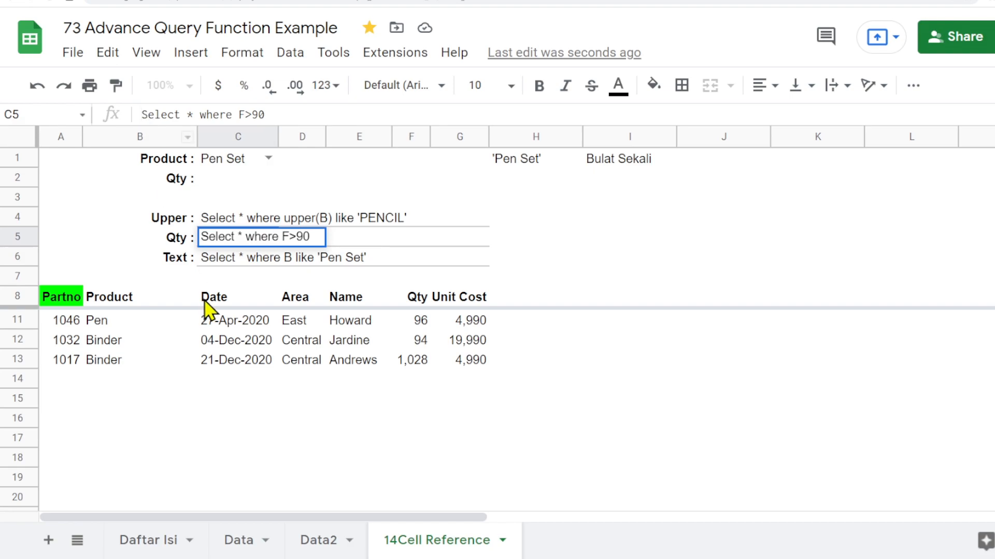
type("=")
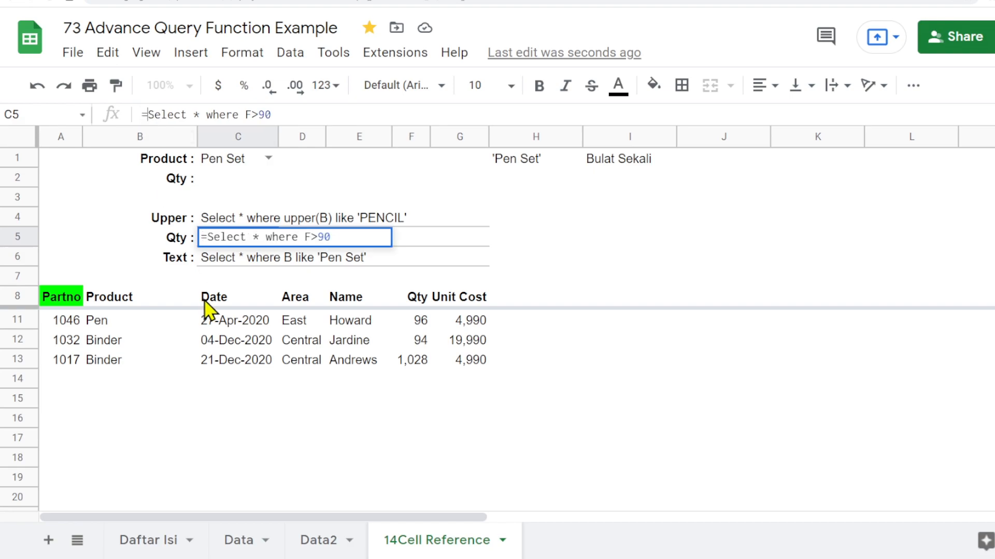
type("\"")
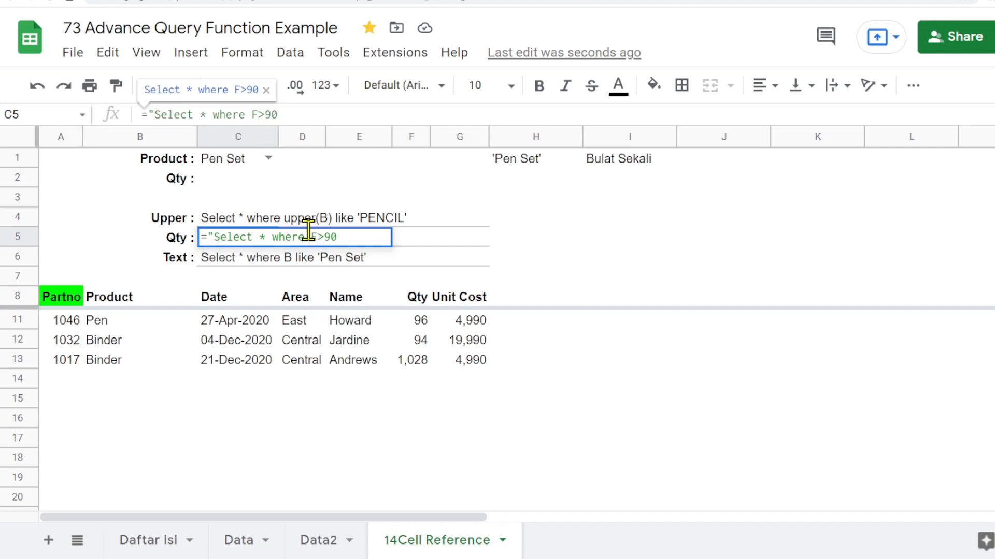
type("\"")
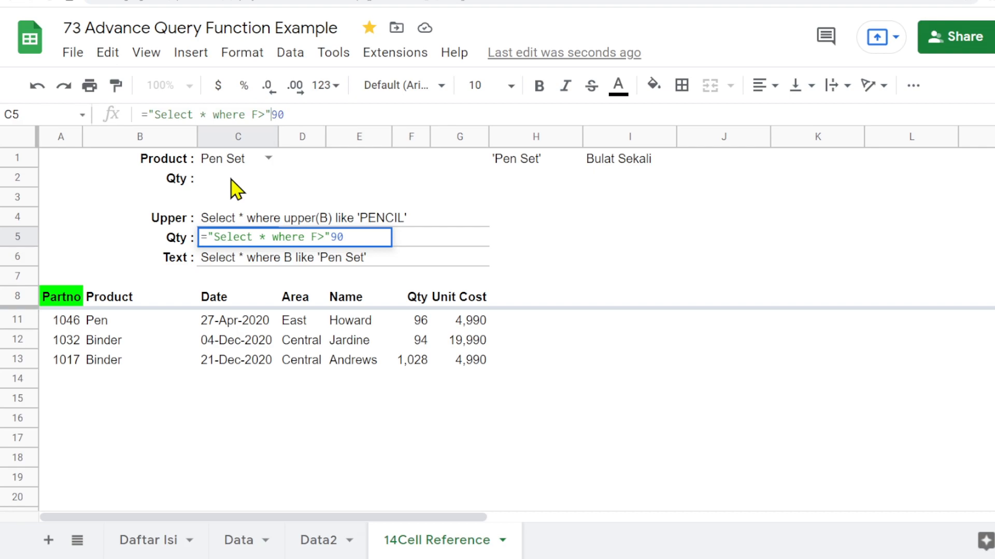
key("BackSpace")
key("BackSpace")
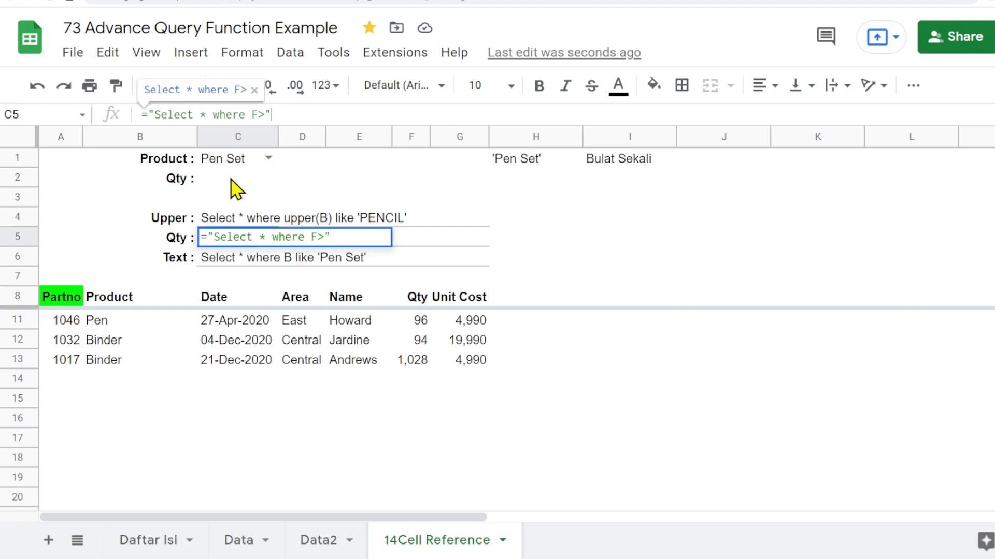
type("&")
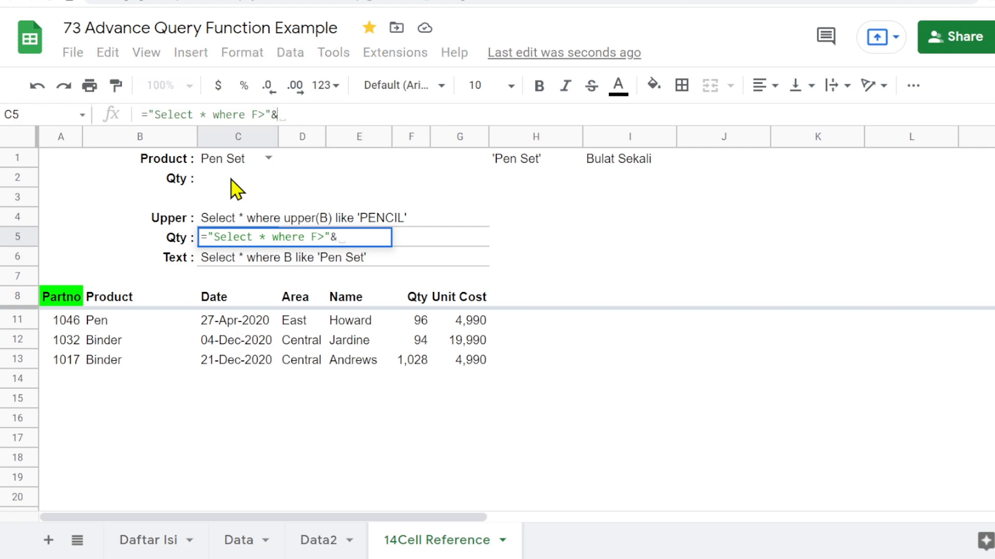
type("C")
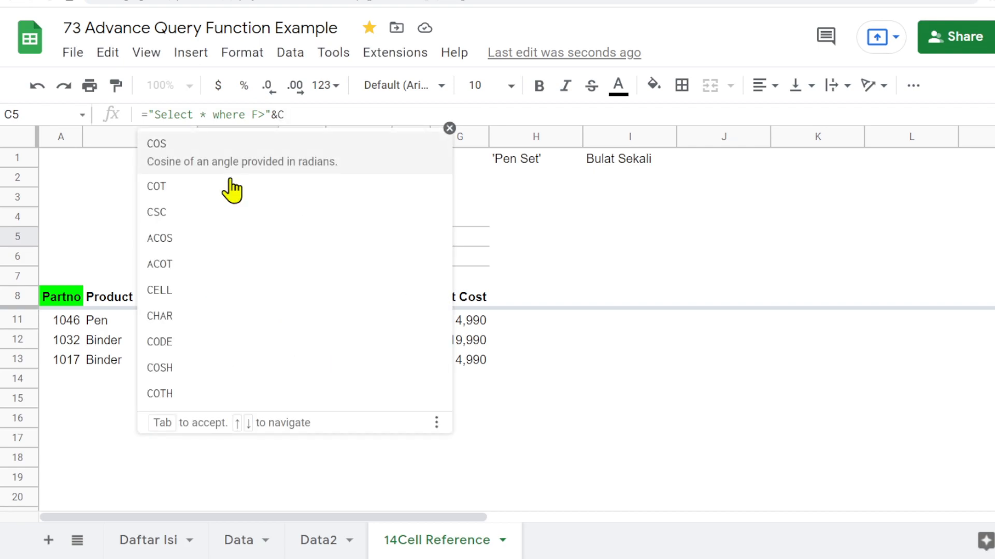
type("2")
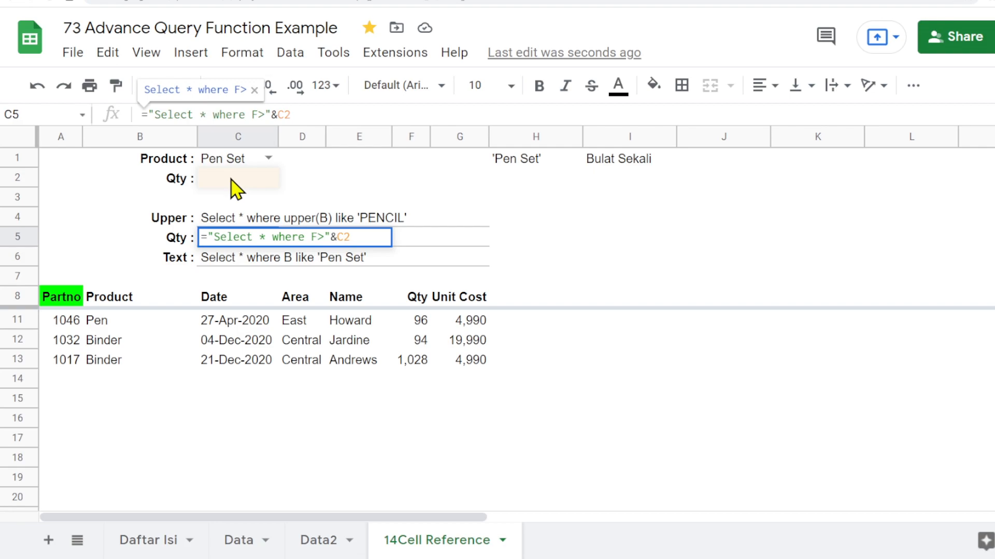
key("Return")
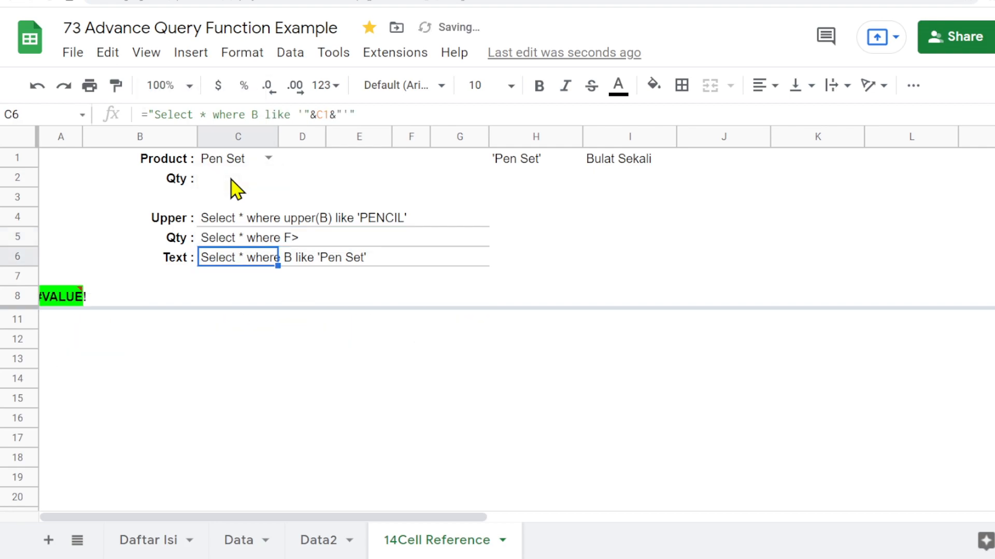
- Try quantity values 50, 100, 75 and finally 80 in C2 to test the query criterion
left_click(232, 181)
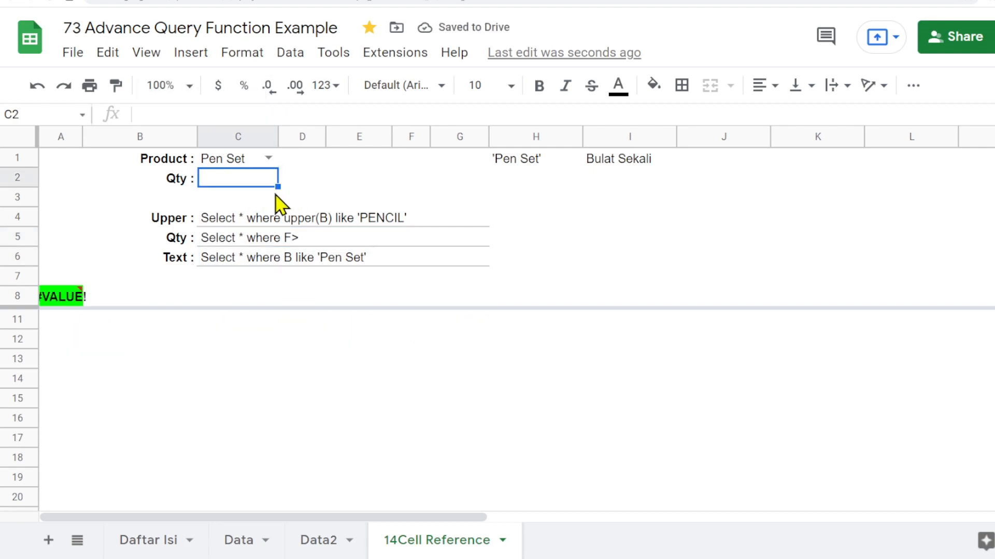
type("50")
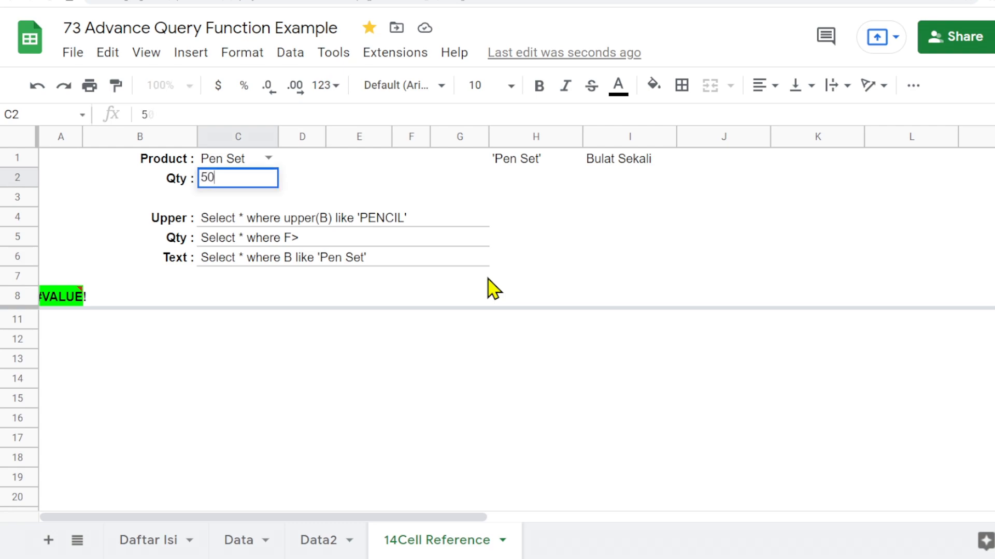
key("Return")
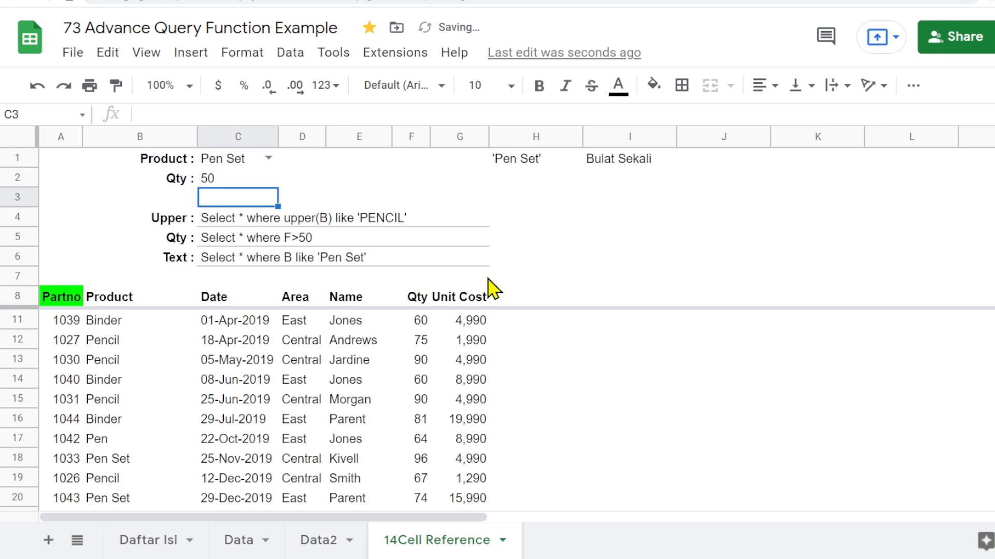
key("Up")
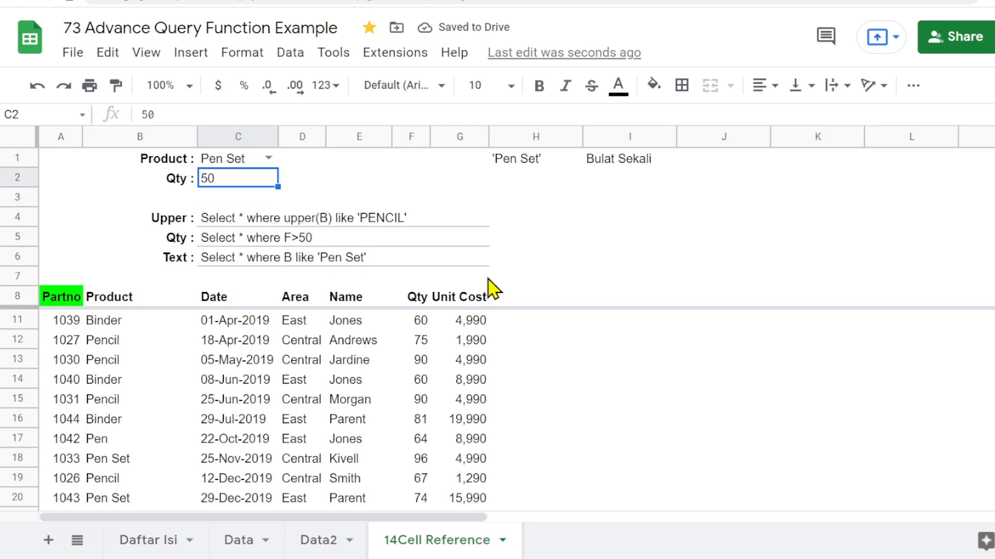
type("100")
key("Return")
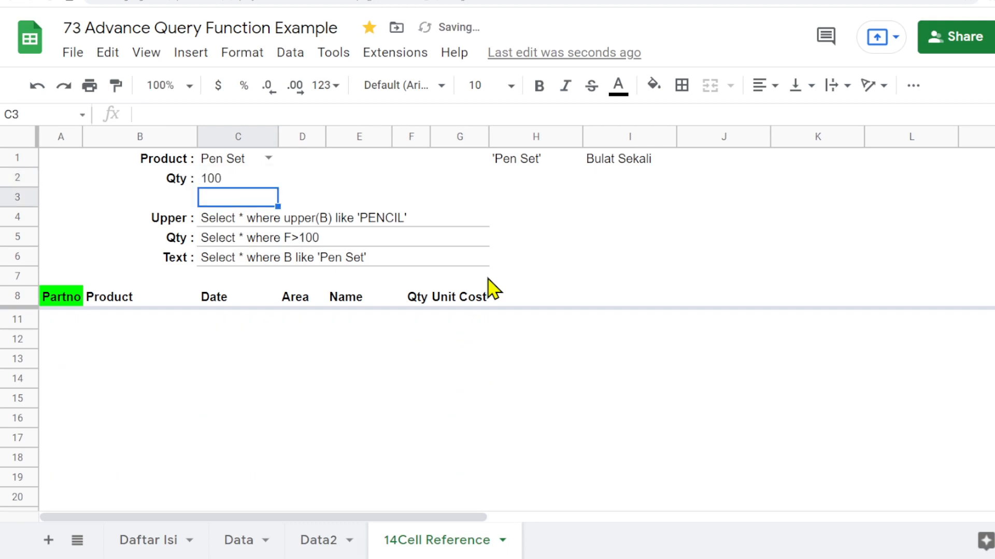
key("Up")
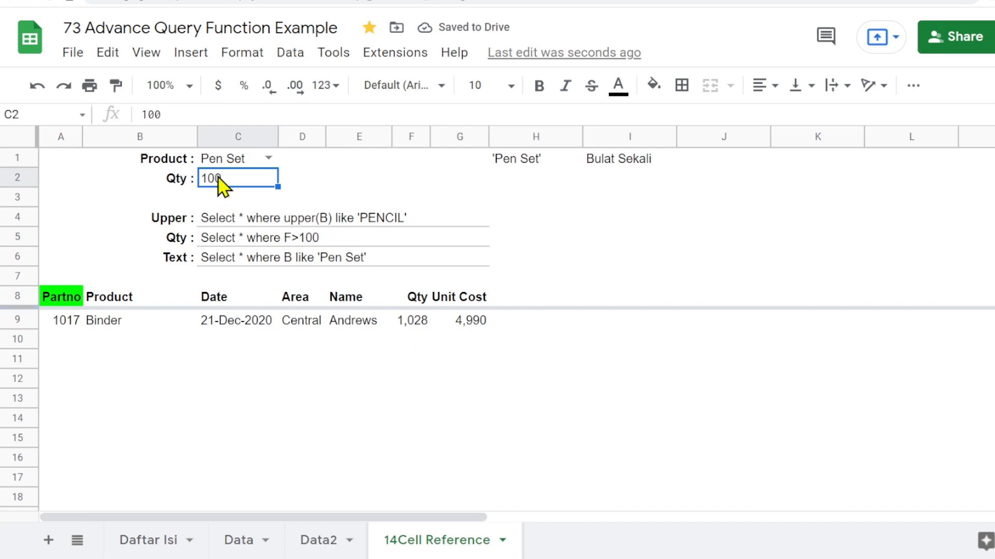
type("75")
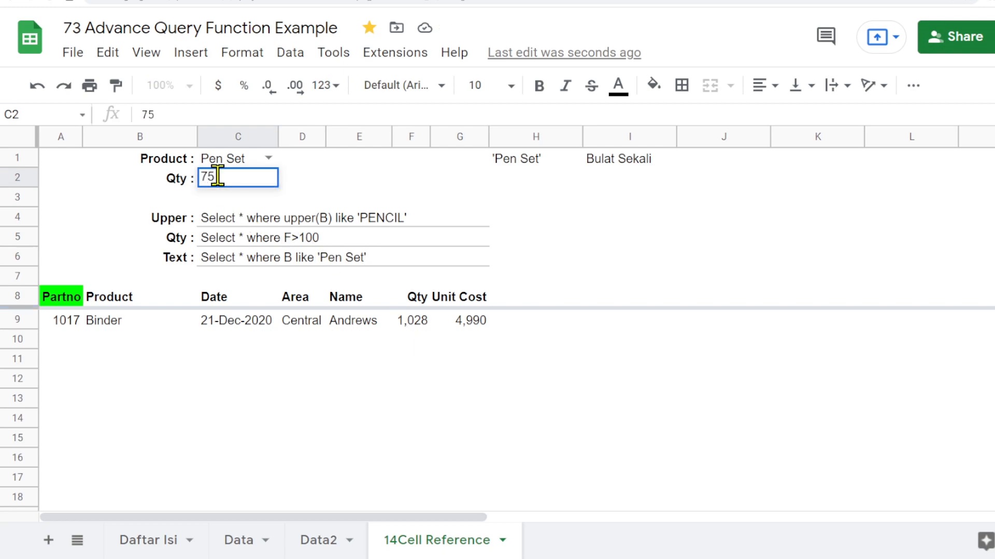
key("Return")
left_click(222, 182)
type("80")
key("Return")
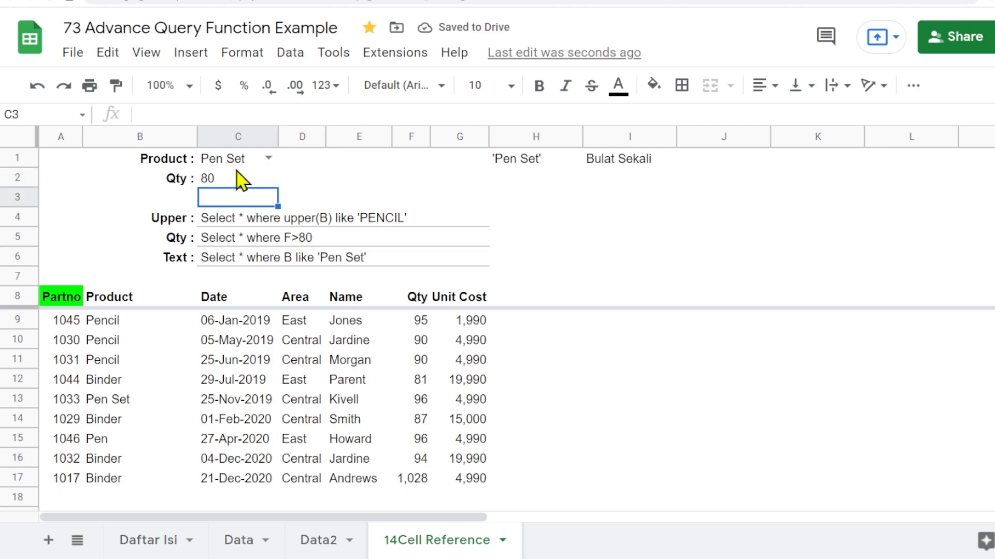
- Relabel the B4 caption from Upper : to Date :
left_click(231, 181)
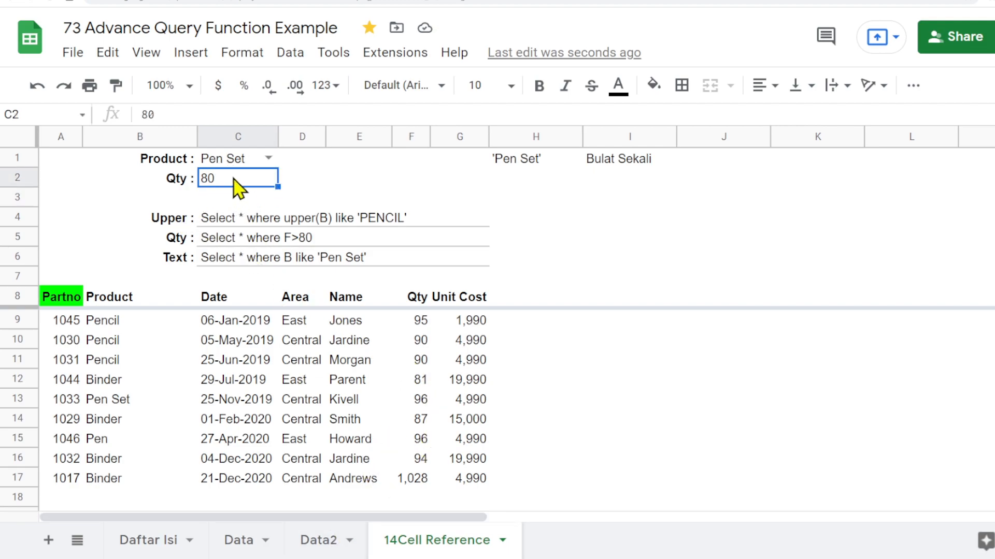
left_click(190, 202)
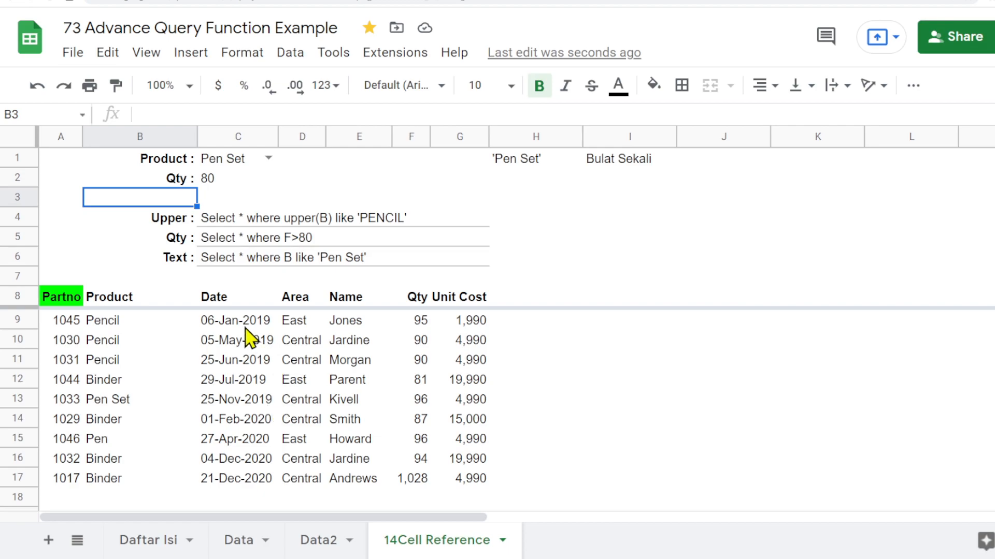
left_click(163, 222)
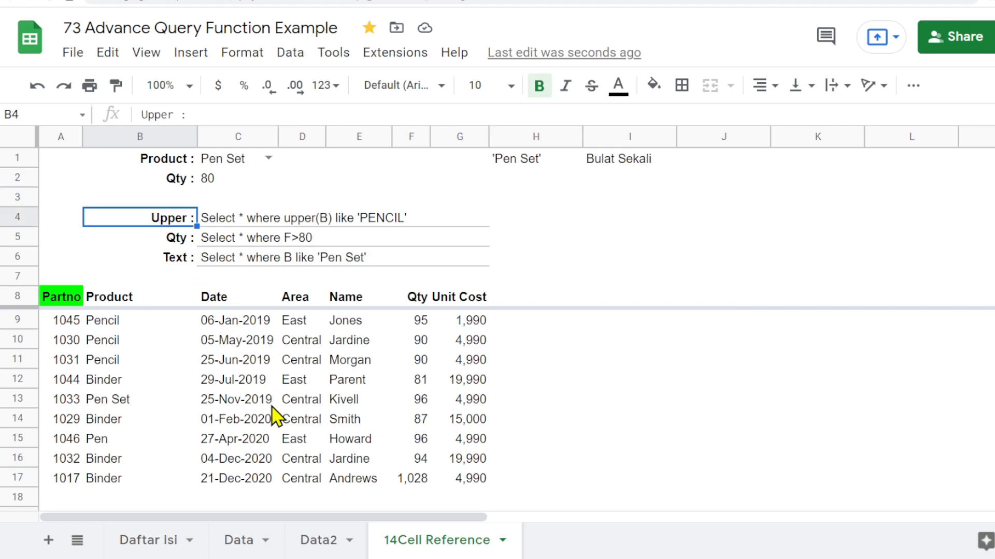
type("Date")
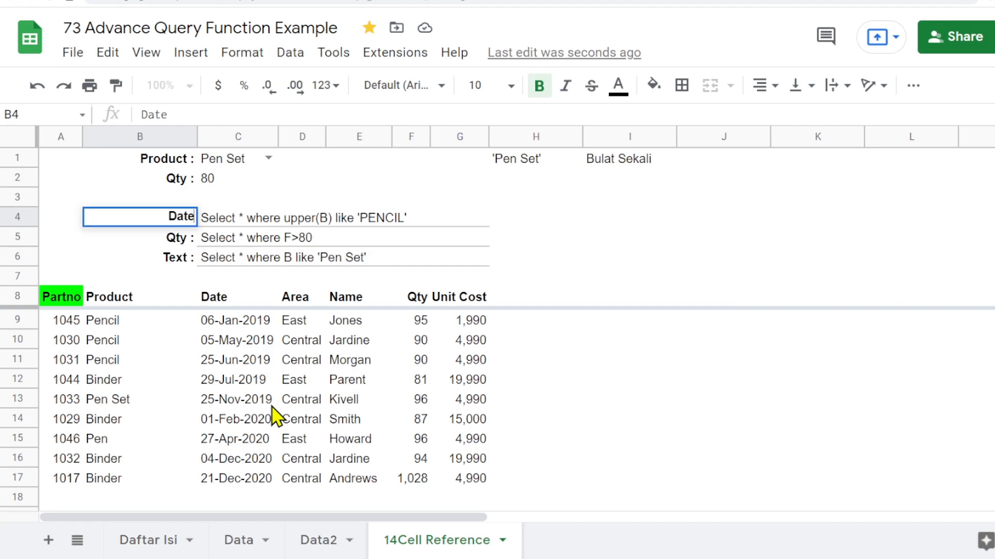
type(" :")
key("Return")
key("Up")
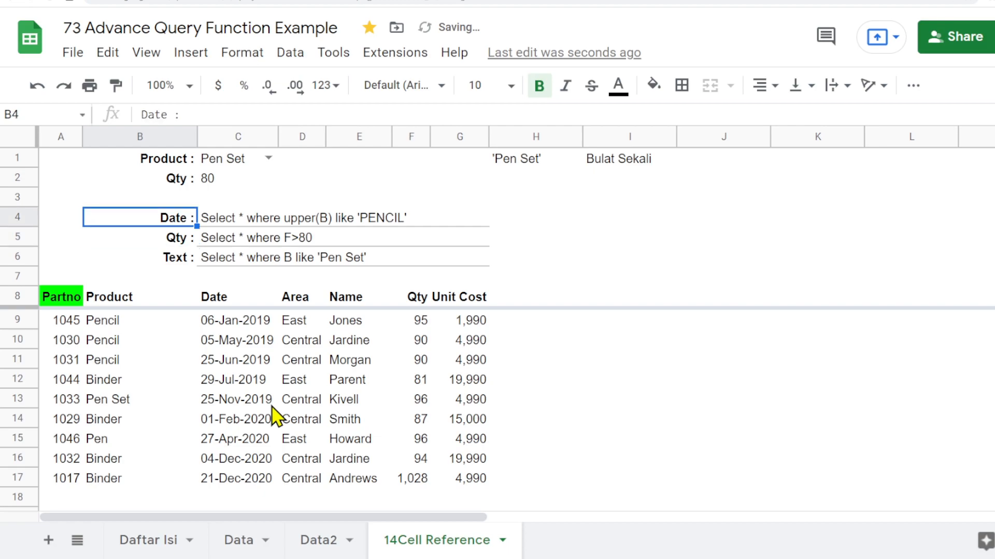
- Rewrite the C4 query text as Select * where C > date '2019-01-01'
key("Right")
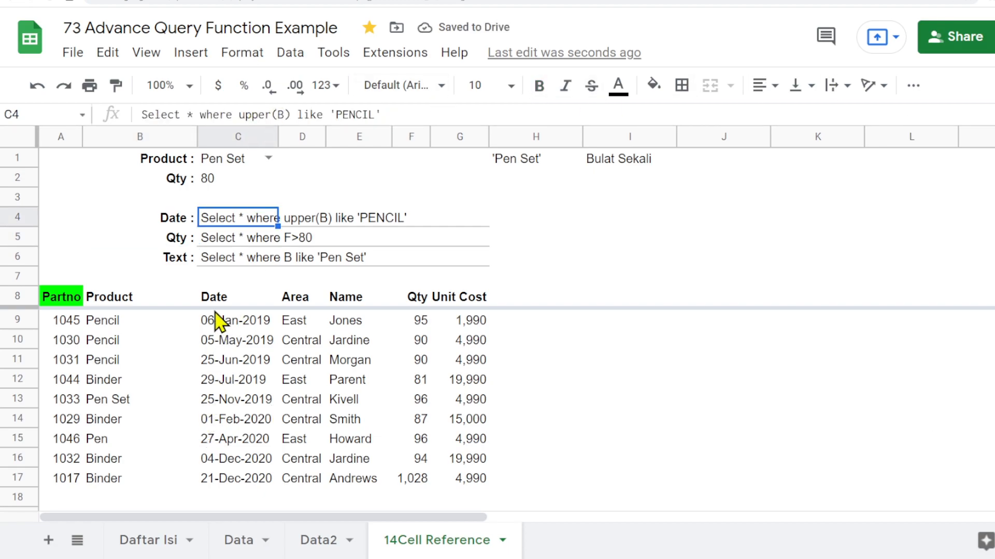
left_click_drag(239, 114, 296, 115)
type("C")
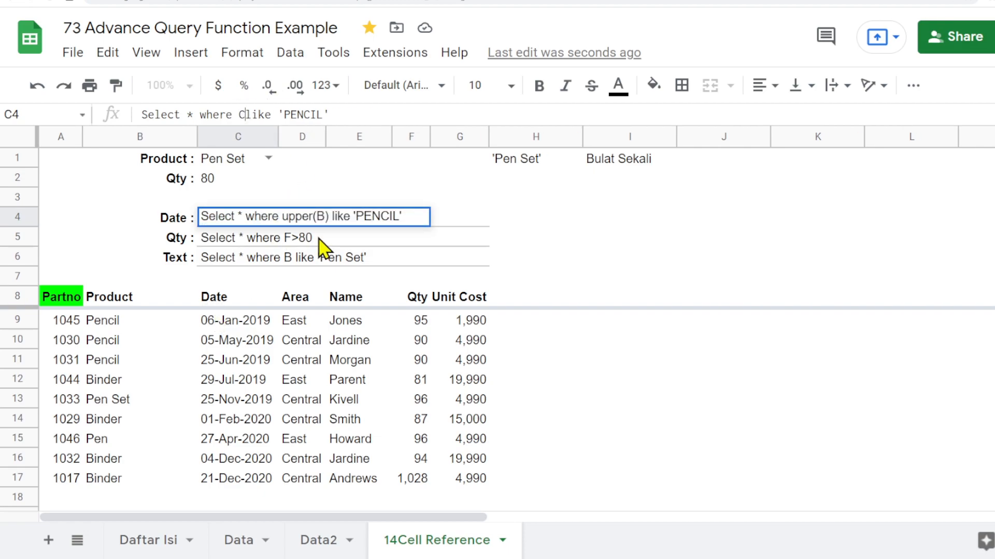
key("Delete")
key("Delete")
key("Delete")
key("Delete")
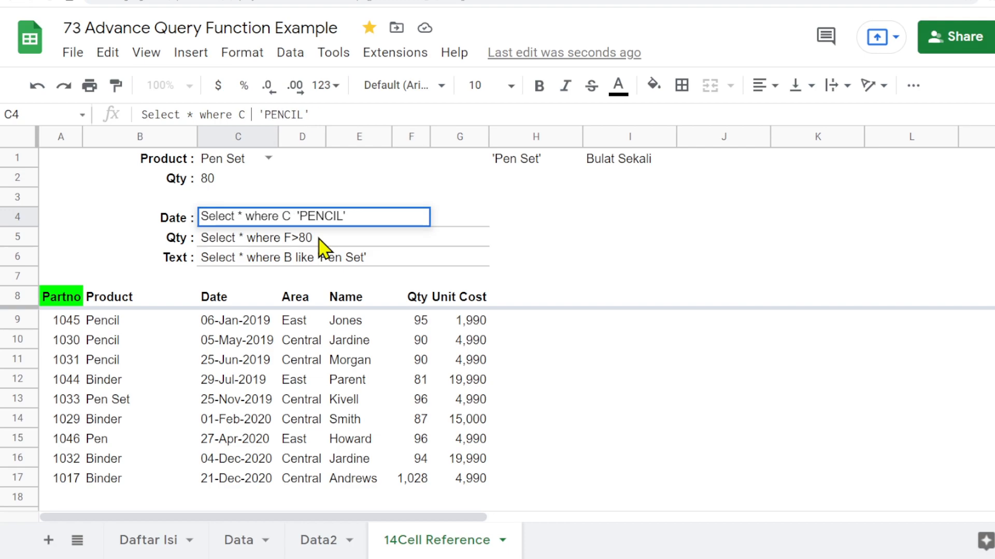
type(">")
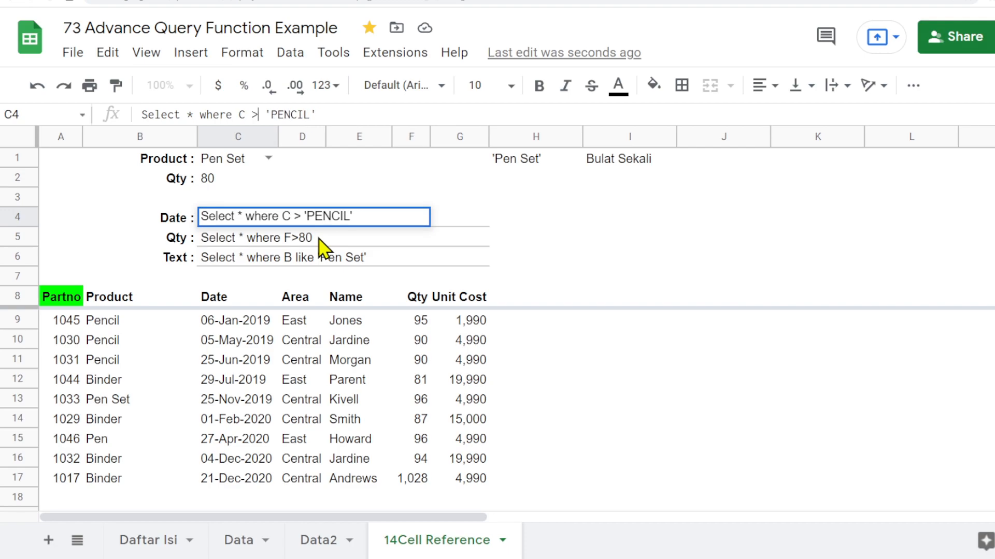
type(" date")
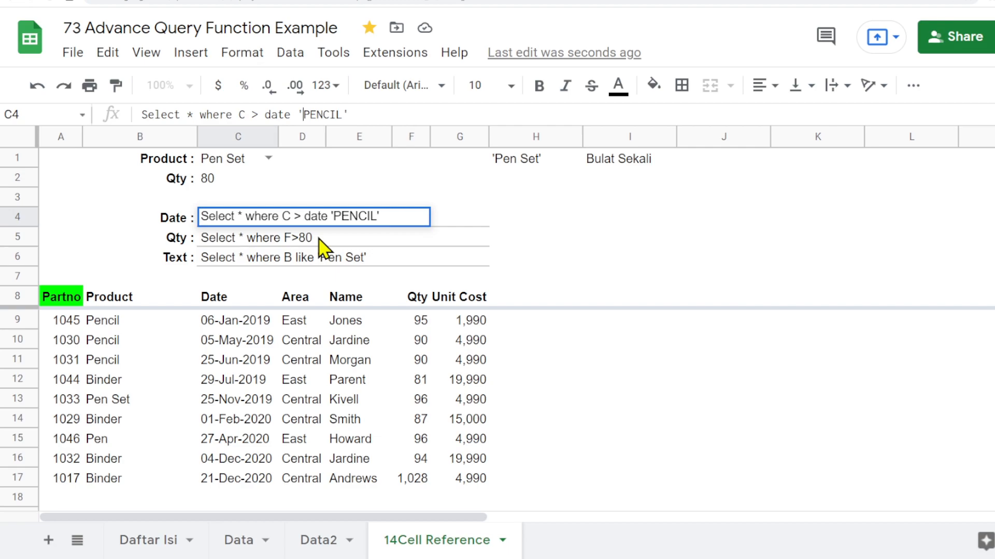
type("2019-")
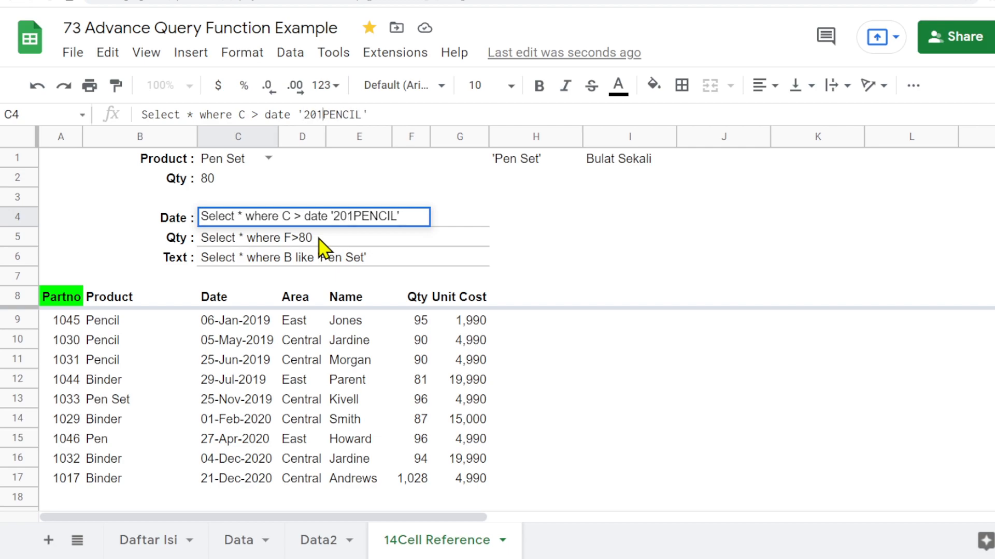
type("01-01")
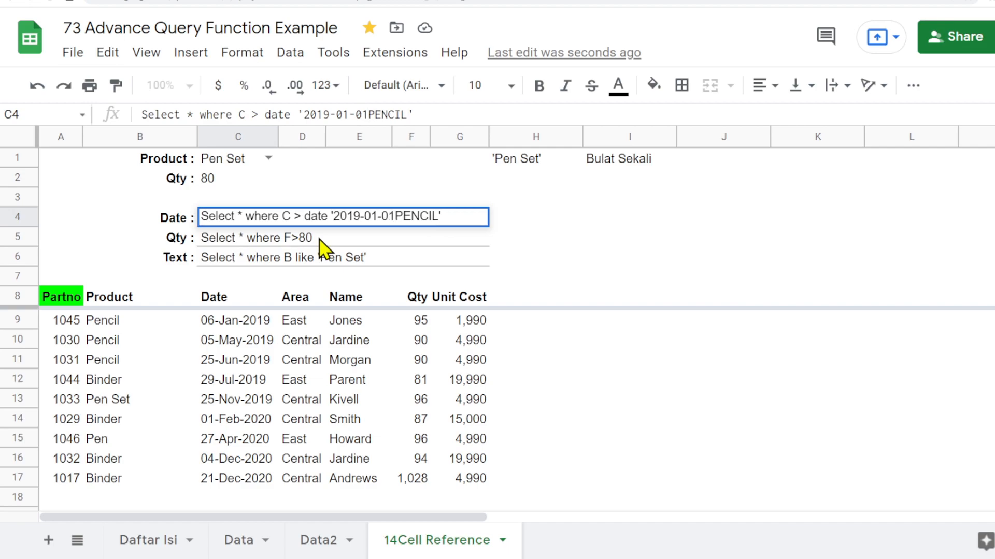
key("Delete")
key("Delete")
key("Delete")
key("Delete")
key("Delete")
key("Delete")
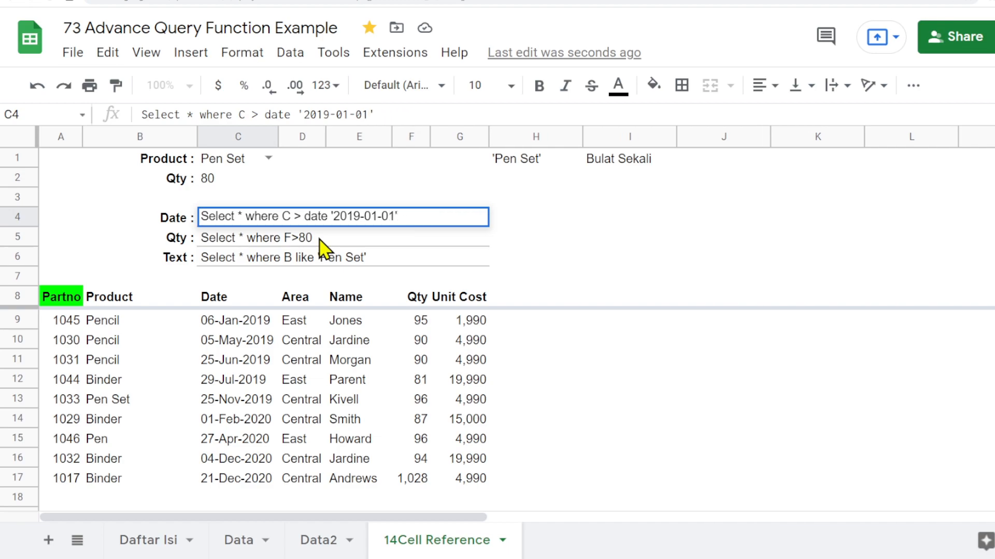
key("Return")
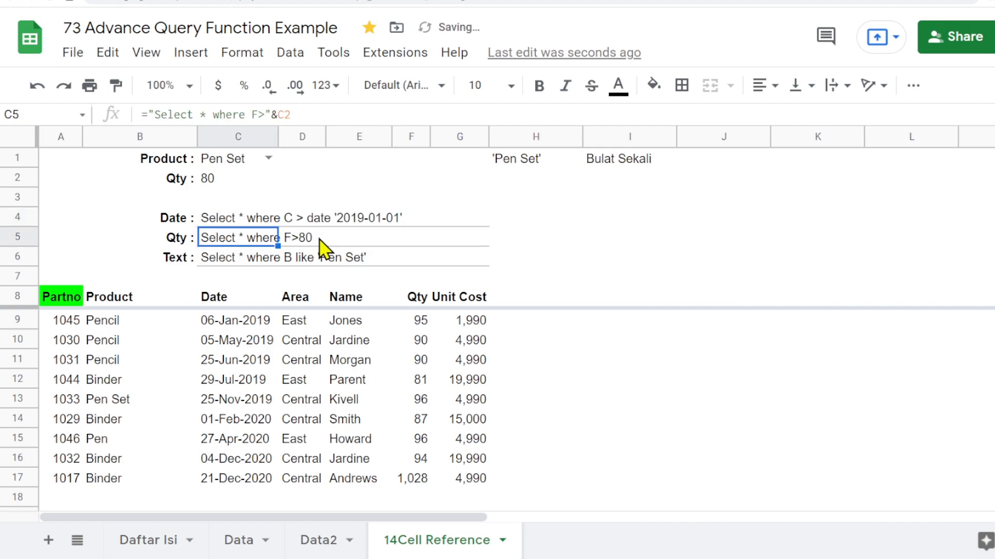
left_click(220, 221)
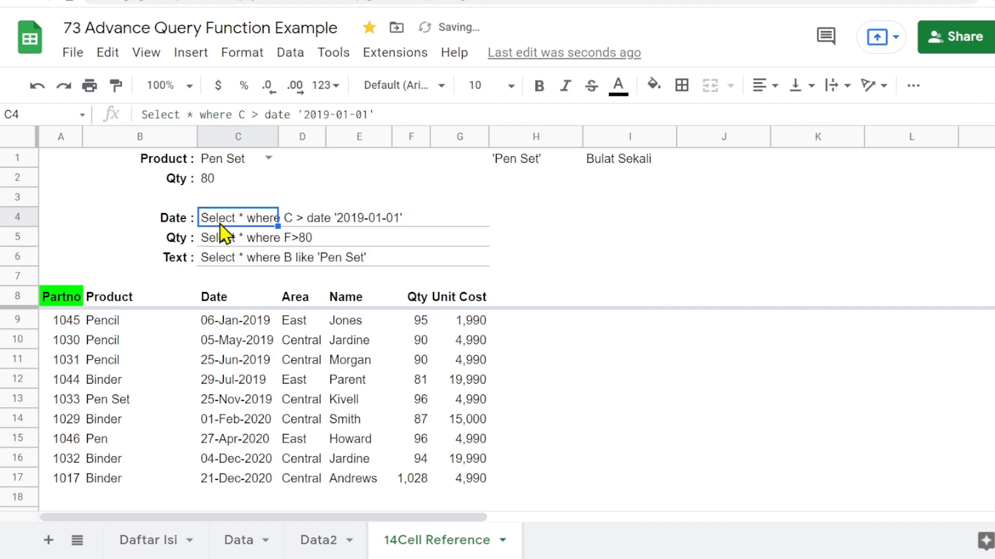
- Change the A8 QUERY formula's criterion reference from C5 to the C4 date query
left_click(59, 306)
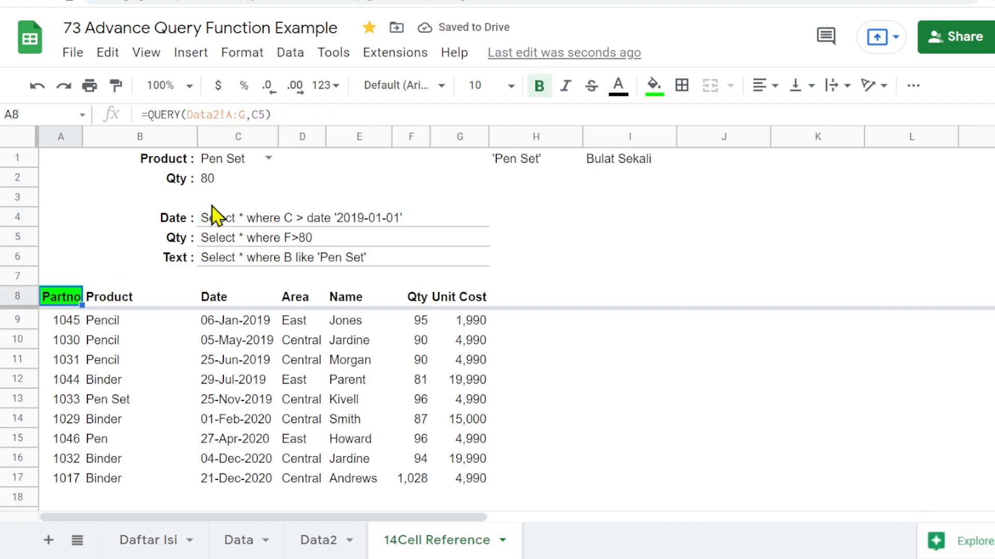
left_click(262, 113)
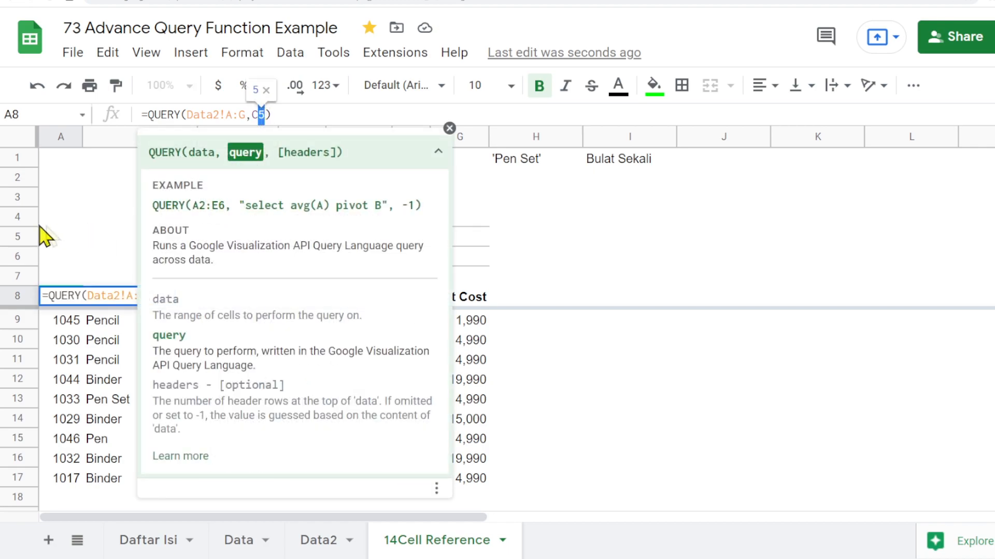
type("4")
key("Return")
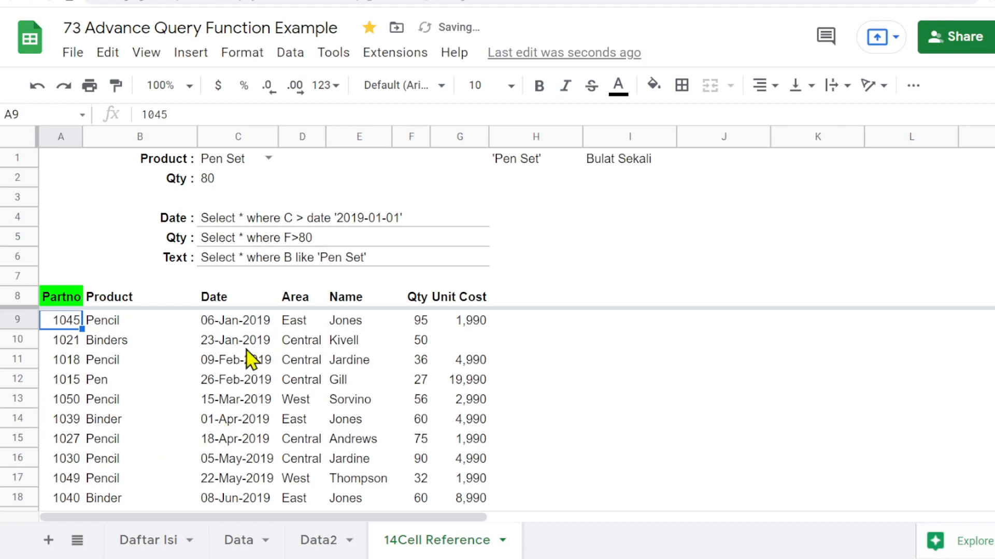
- Review the filtered results and the Query Language reference's where-clause examples for date literals
scroll(225, 332, "down", 5)
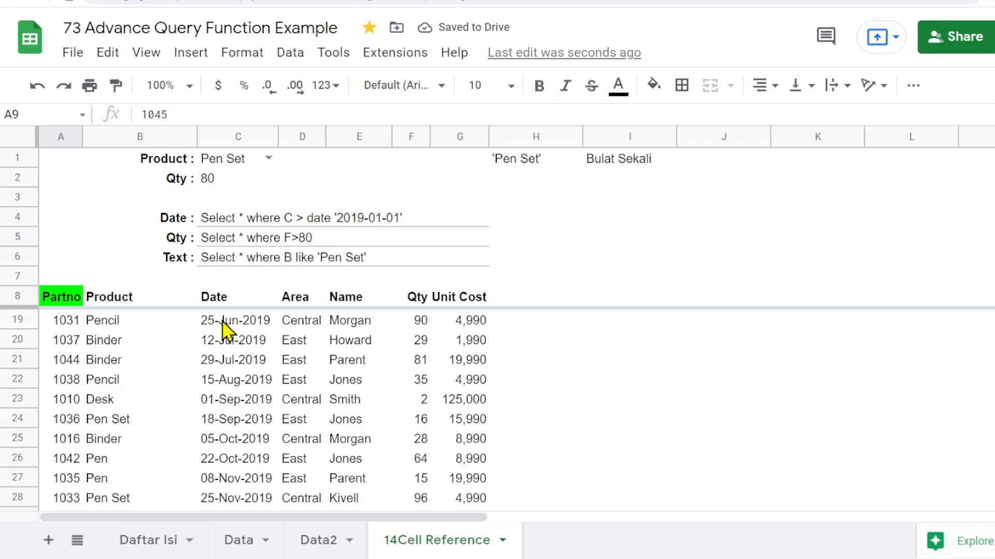
scroll(222, 321, "up", 5)
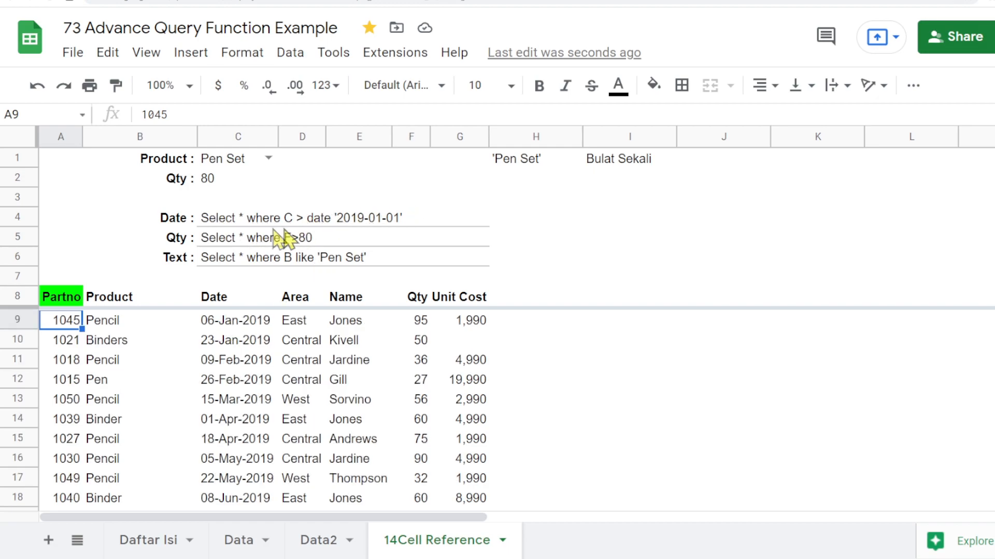
left_click(211, 222)
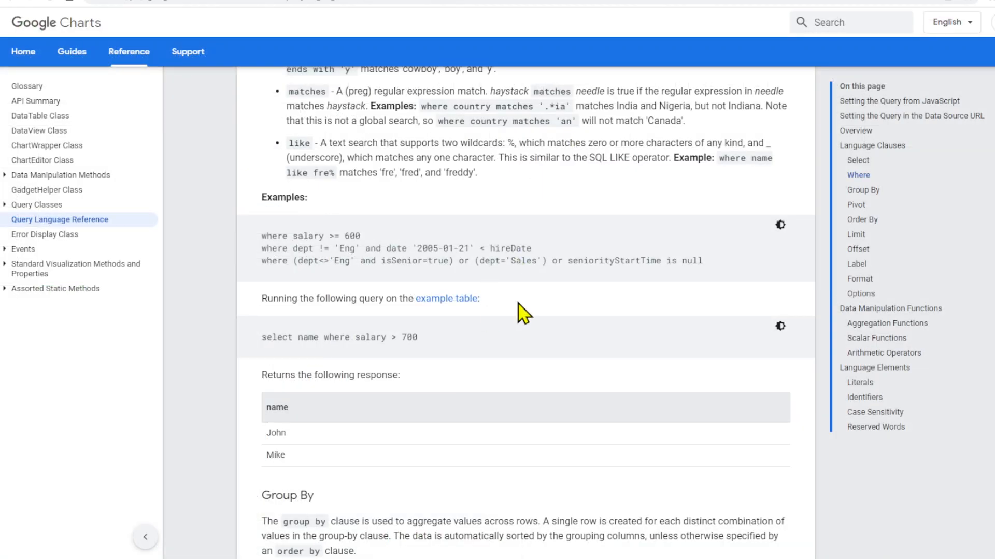
scroll(524, 313, "up", 5)
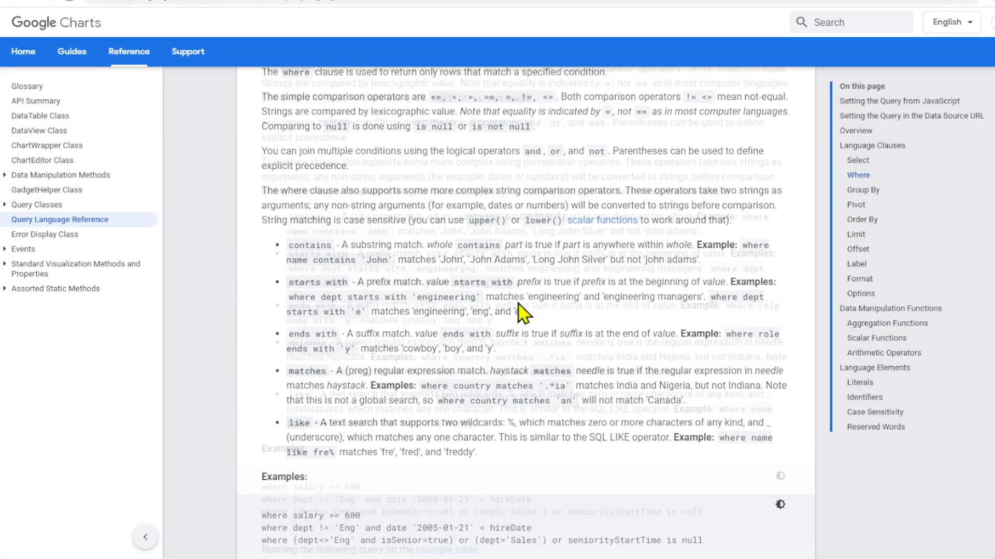
scroll(524, 314, "up", 5)
scroll(521, 310, "down", 6)
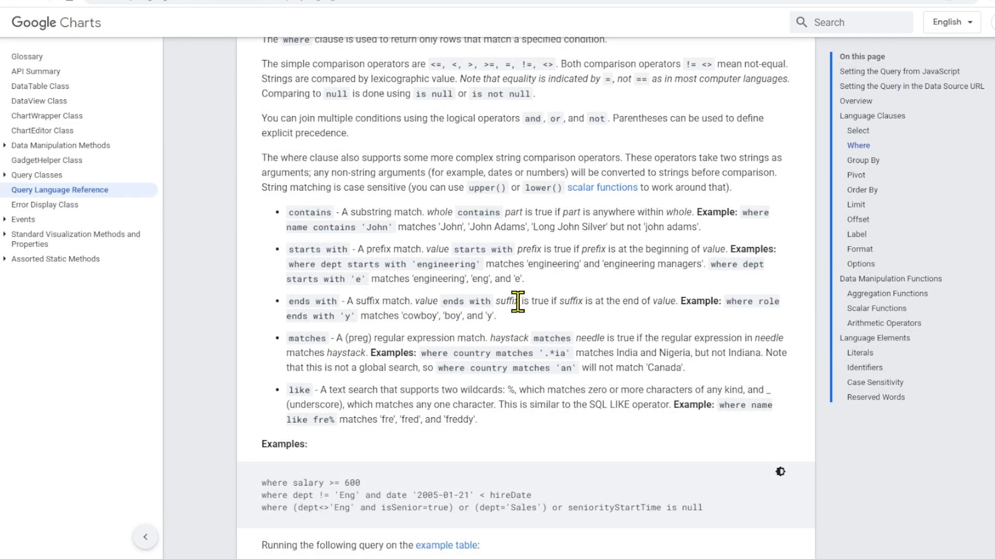
scroll(907, 328, "up", 3)
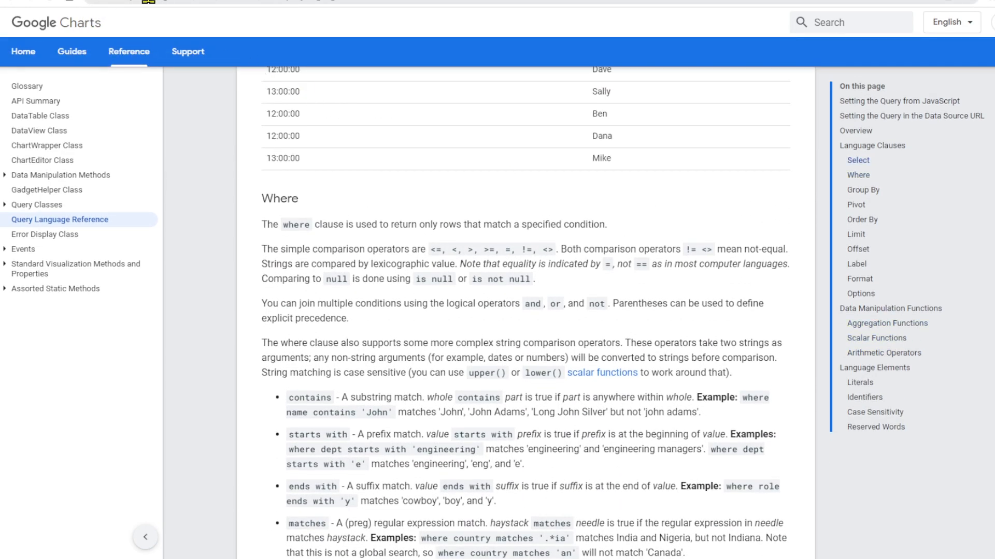
scroll(466, 303, "down", 2)
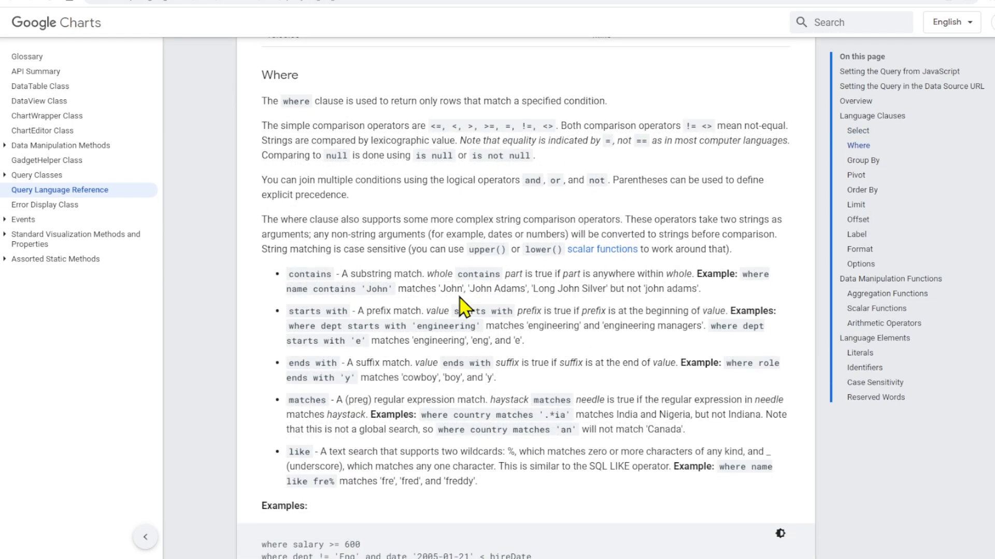
scroll(463, 306, "down", 2)
scroll(572, 328, "down", 1)
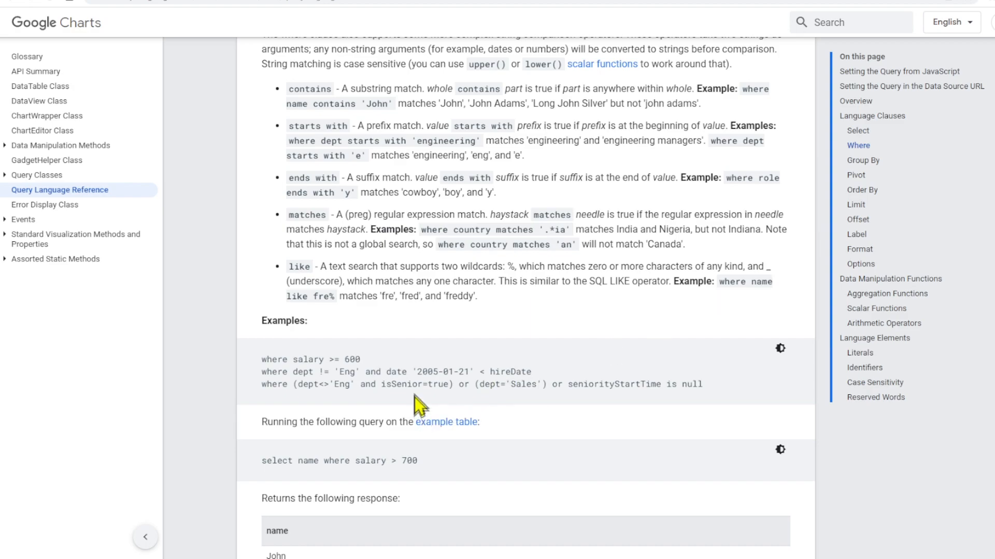
left_click(855, 133)
left_click(861, 175)
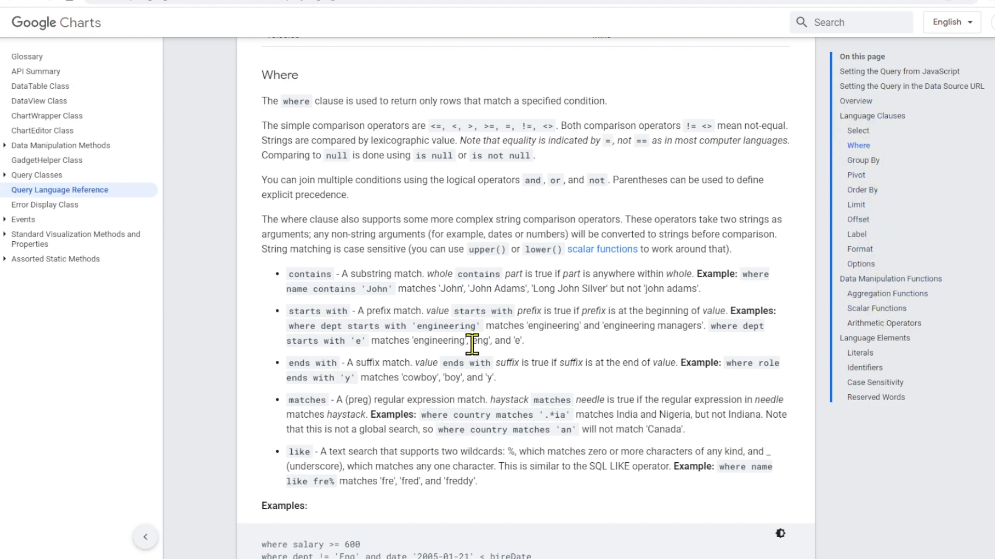
scroll(422, 357, "down", 3)
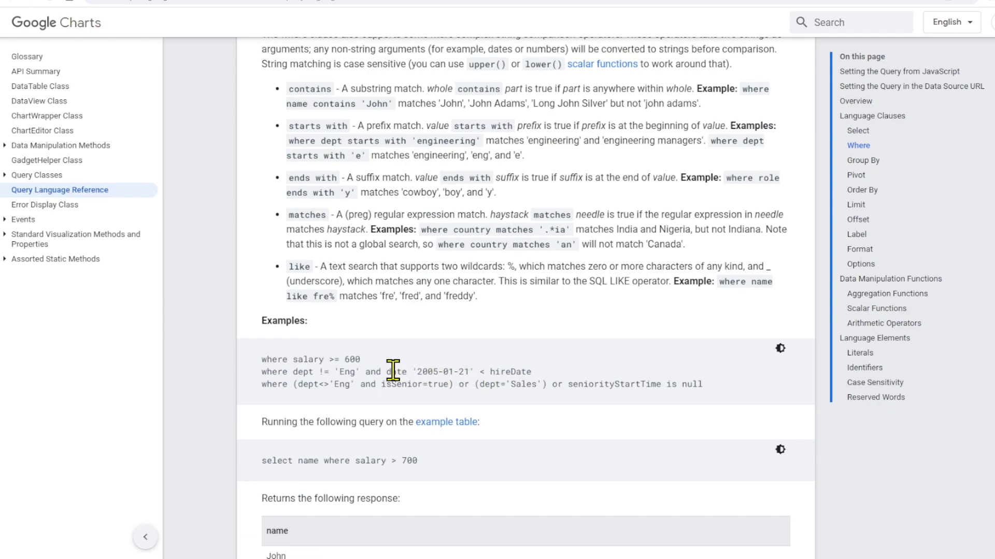
left_click_drag(386, 372, 478, 374)
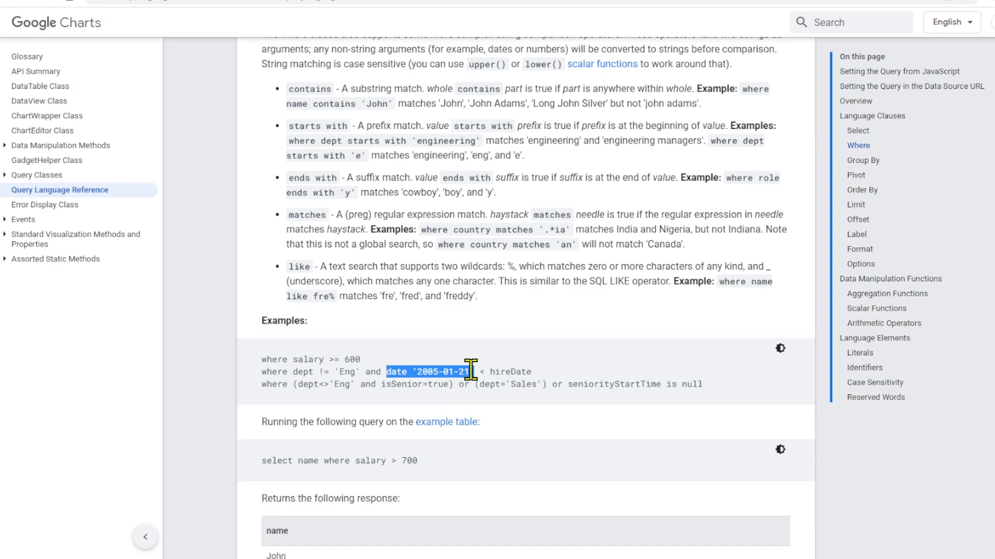
left_click(187, 0)
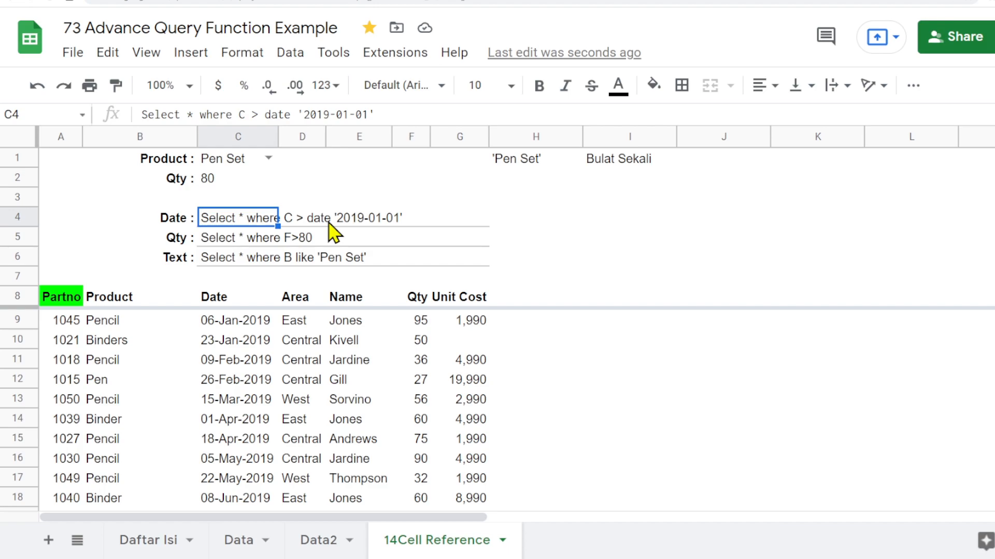
- Copy the Date : label from B4 into B3 and make row 4 slightly taller
left_click(172, 199)
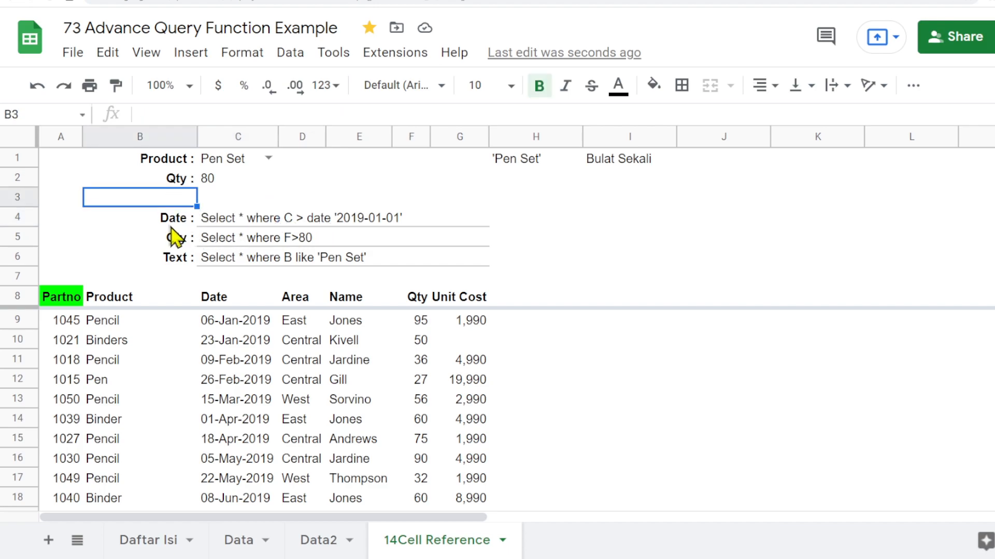
key("Down")
key("ctrl+c")
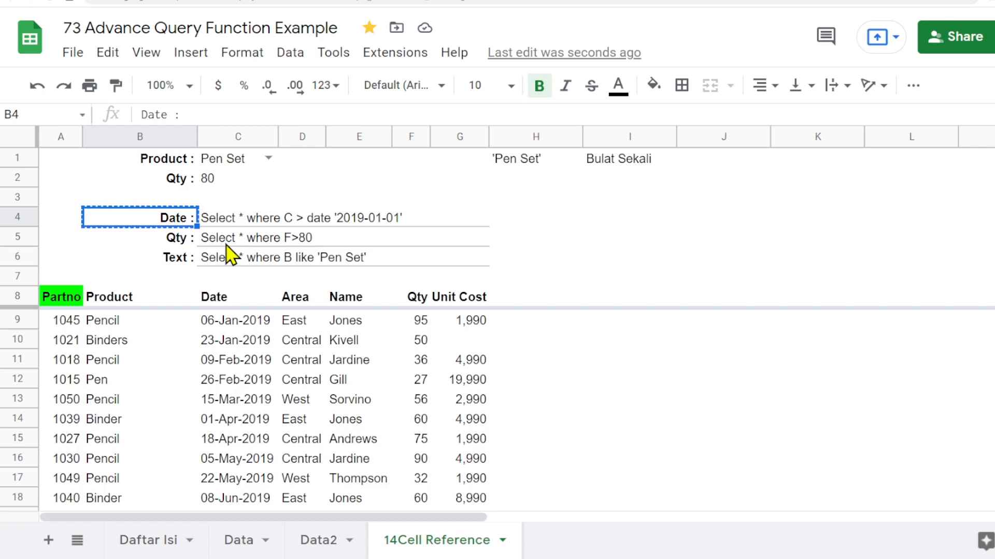
key("Up")
key("ctrl+v")
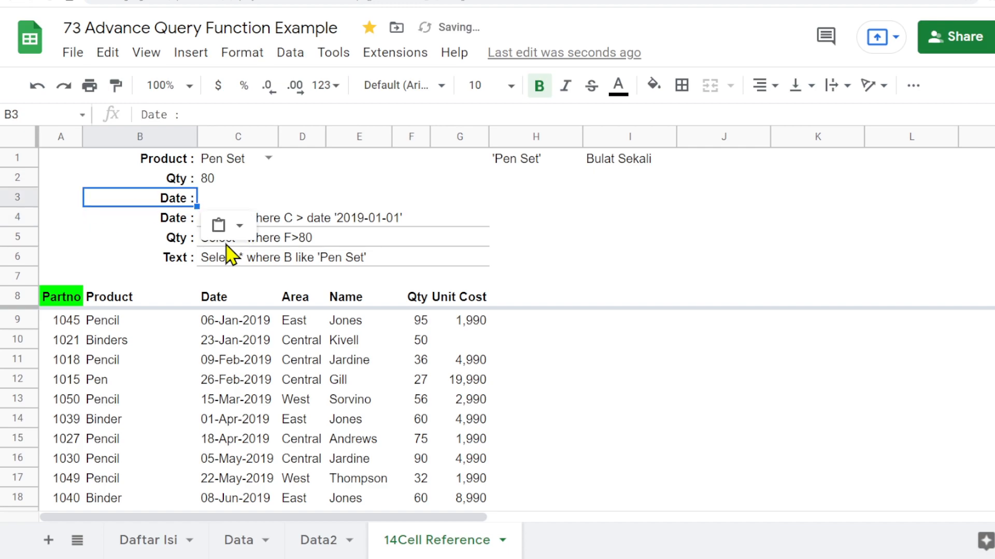
left_click(658, 217)
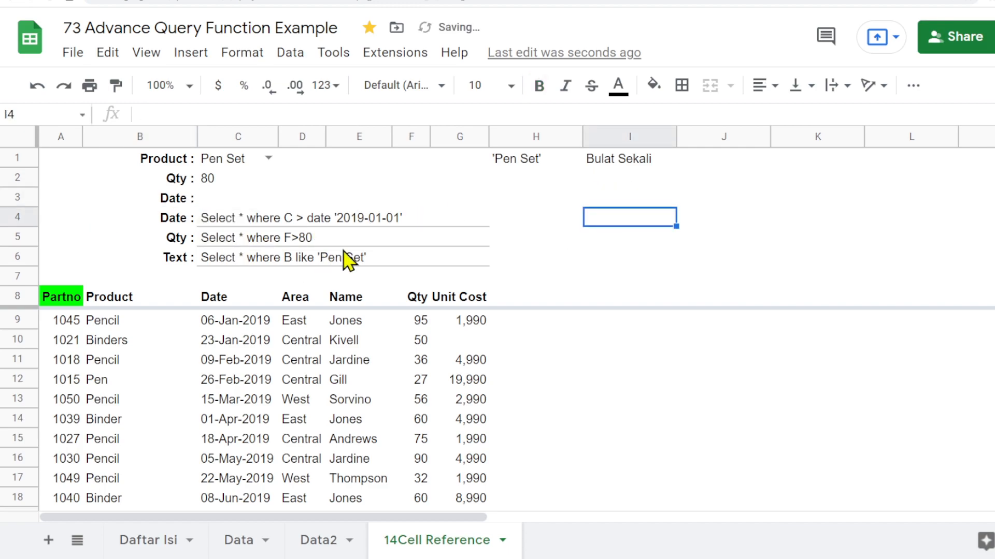
left_click_drag(23, 226, 24, 236)
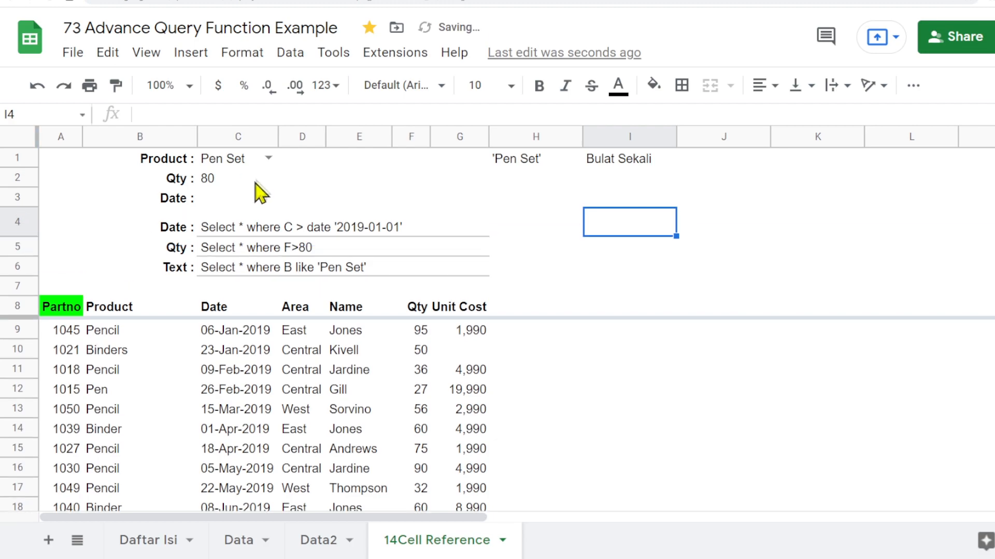
- Rewrite C4 as a formula joining "Select * where C > date '" with cell C3 and a closing quote
left_click(226, 198)
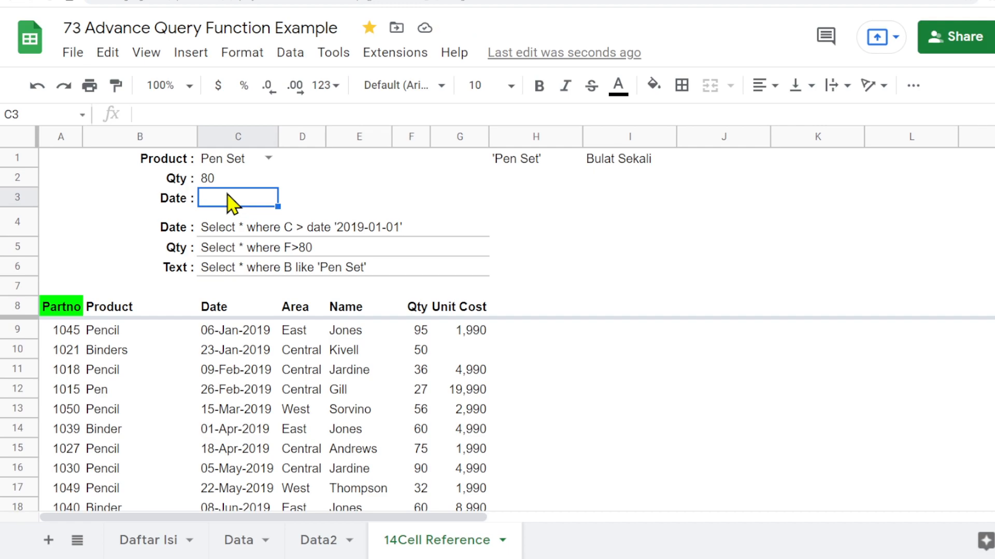
left_click(216, 234)
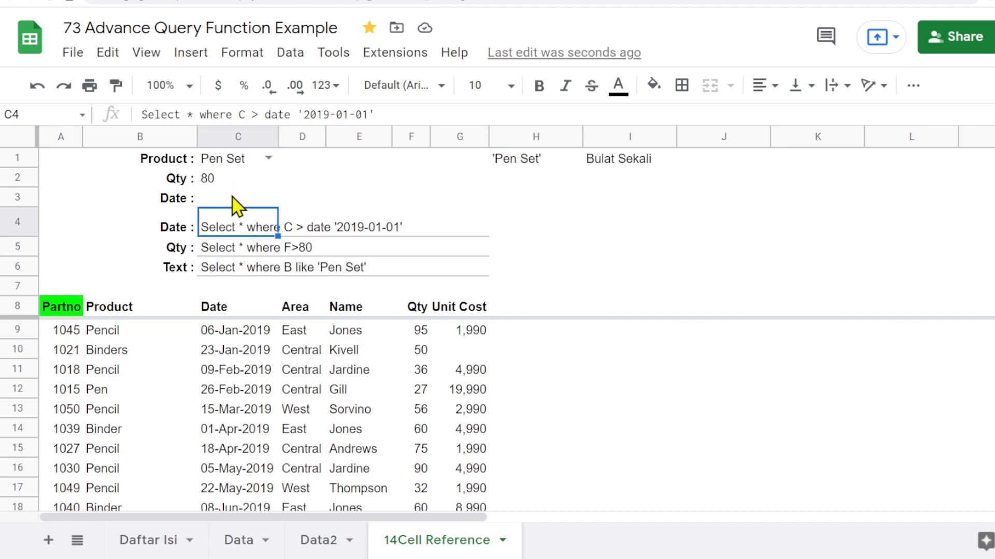
left_click_drag(297, 115, 439, 175)
key("Escape")
left_click(145, 114)
type("=")
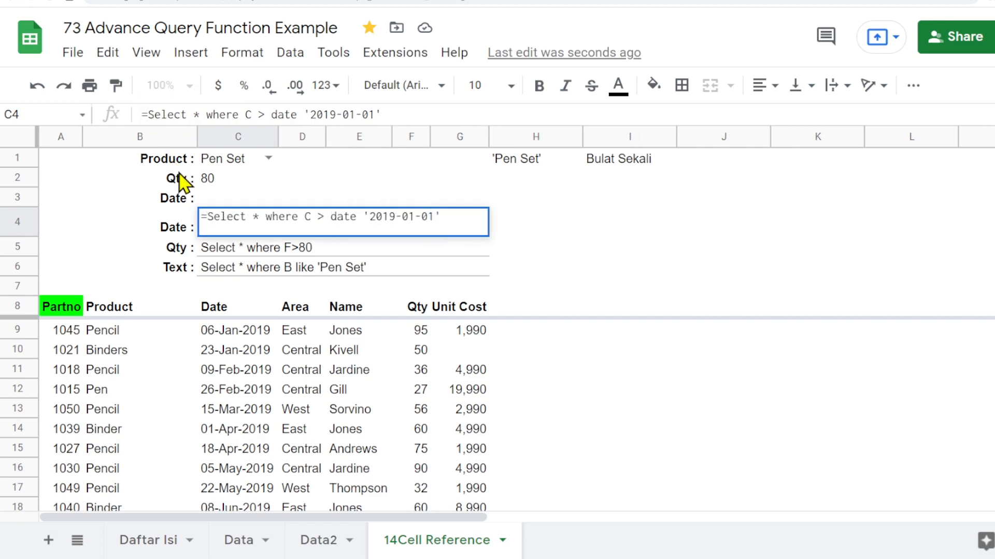
type("\"")
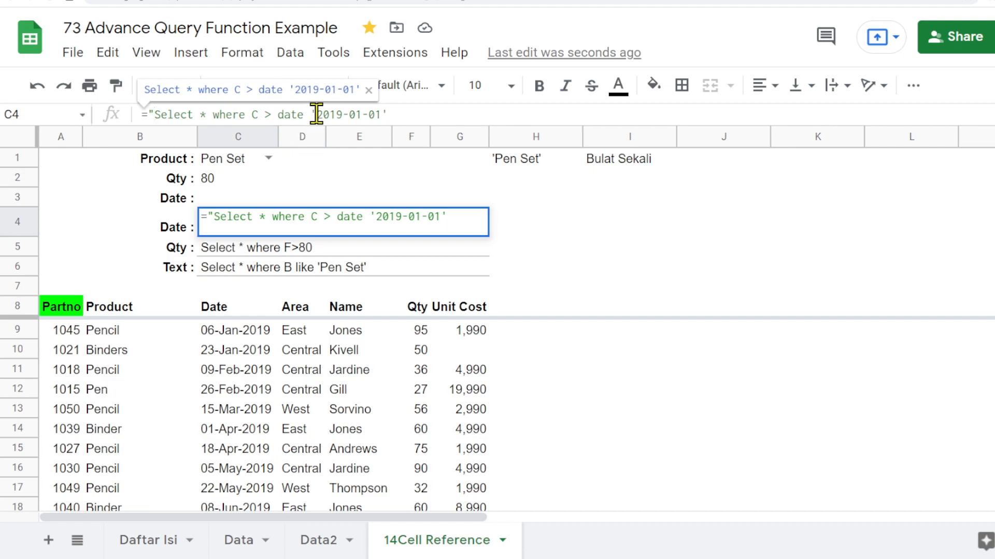
left_click_drag(312, 115, 446, 114)
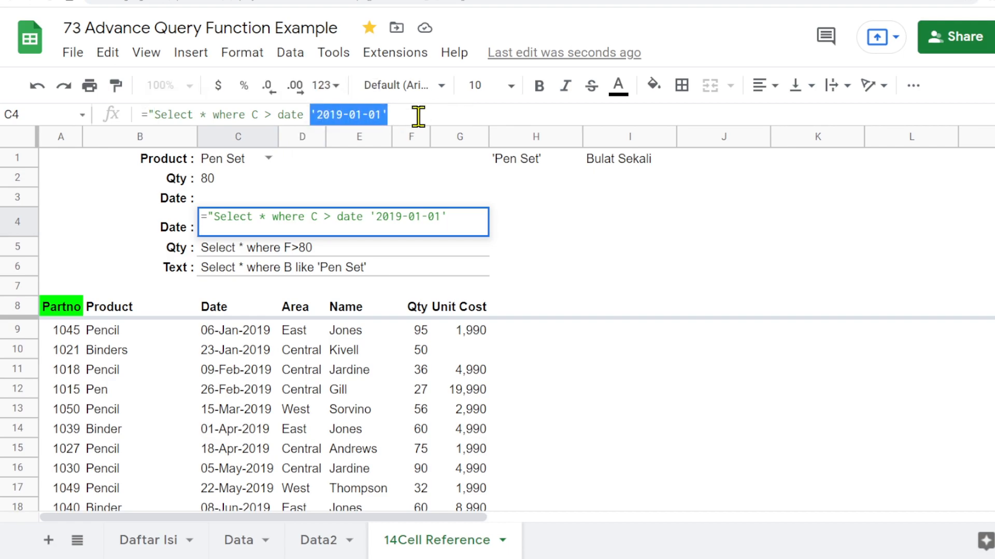
type("'\"")
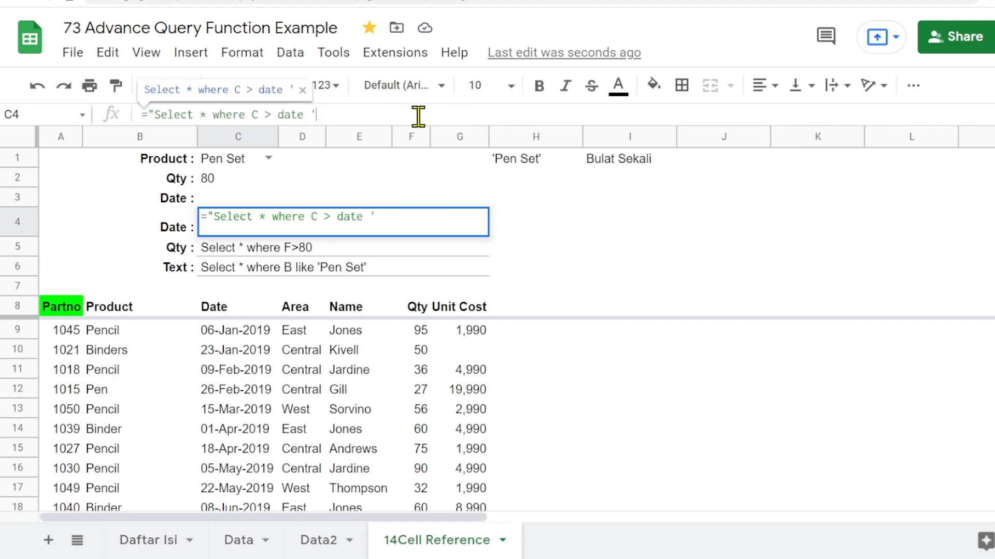
type("&&")
key("BackSpace")
type("C")
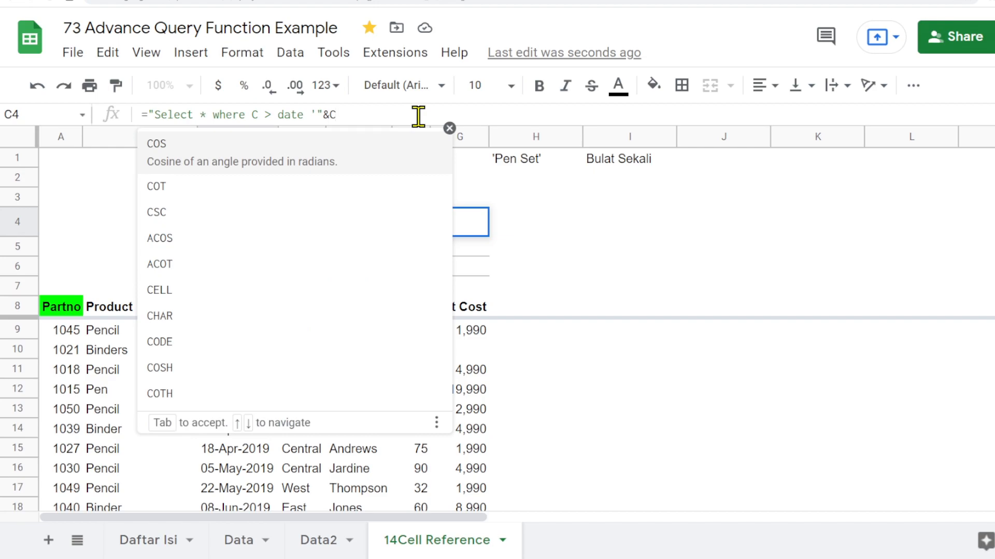
type("3")
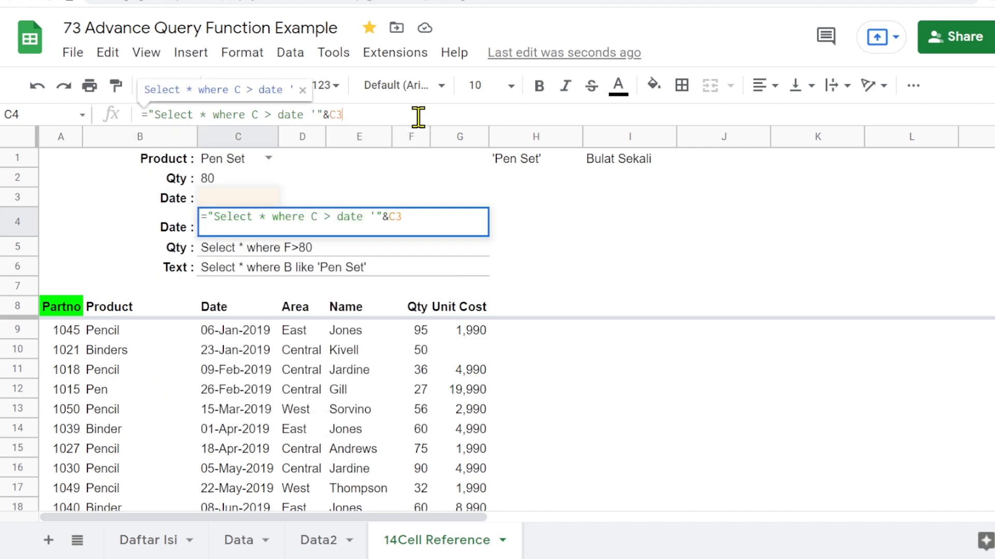
type("\"")
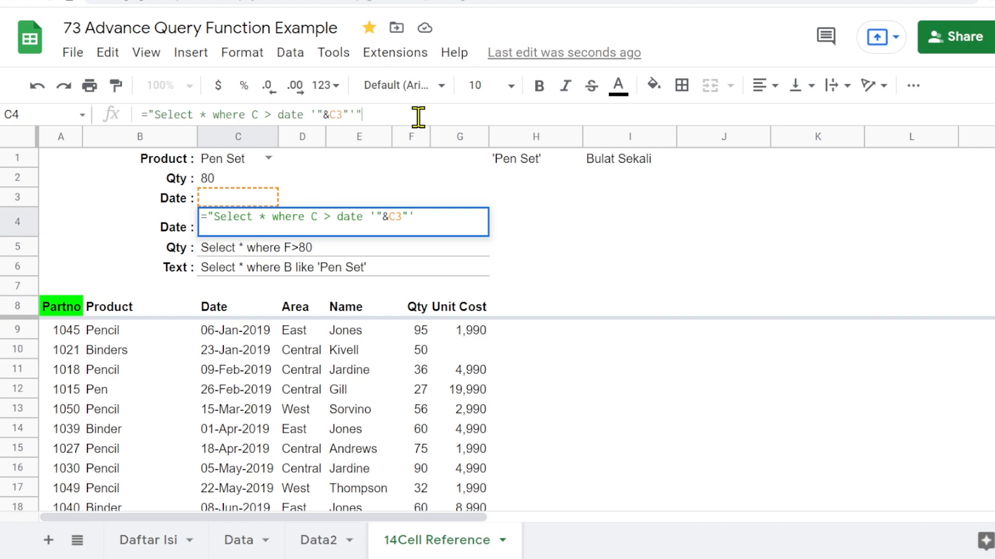
type("'\"")
key("Return")
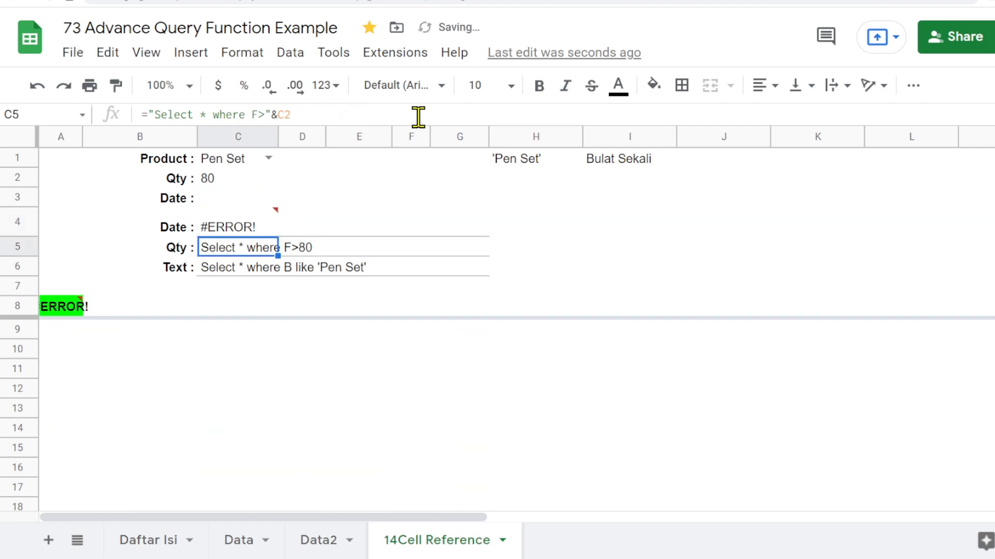
- Enter the date 2019-01-01 in the C3 date cell
mouse_move(240, 224)
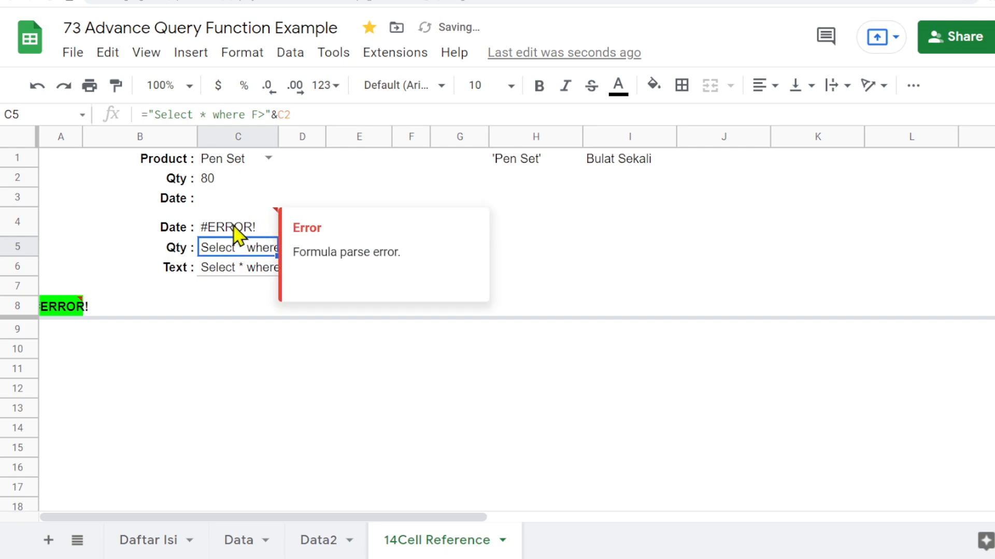
left_click(228, 229)
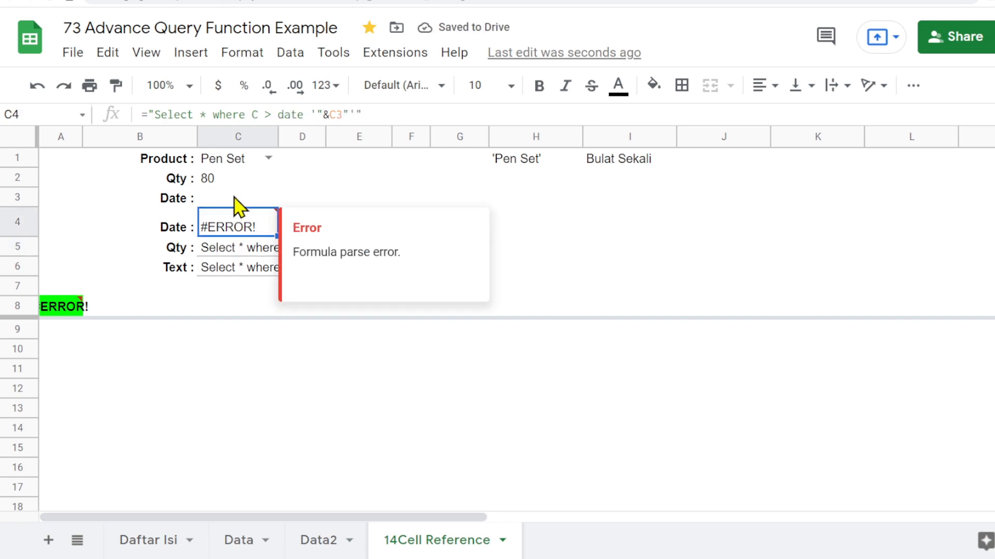
left_click(236, 200)
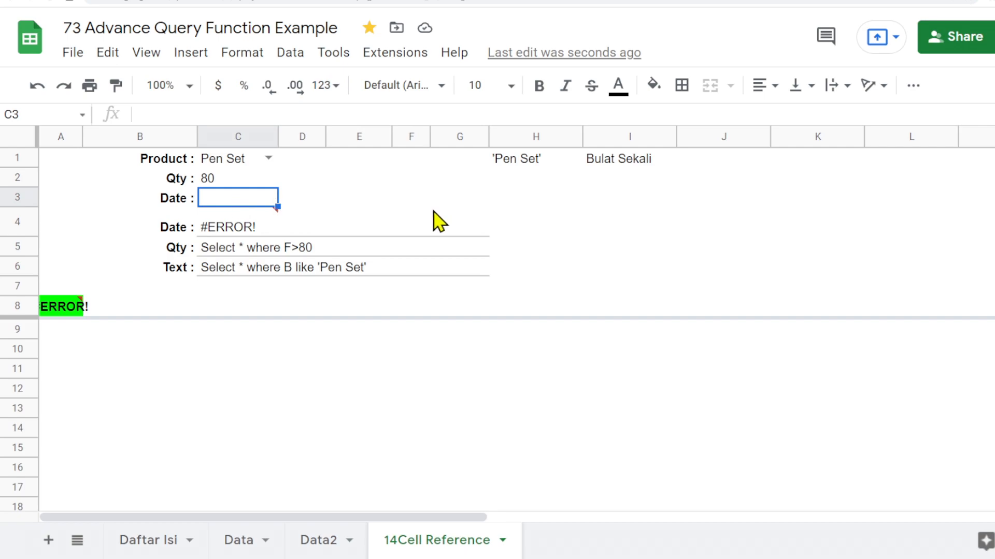
type("200")
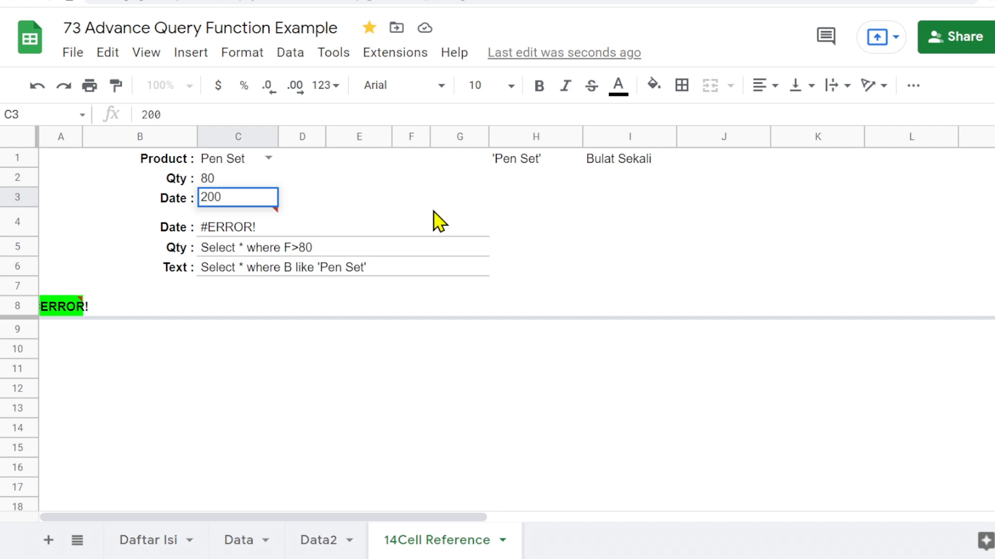
type("9-01-01")
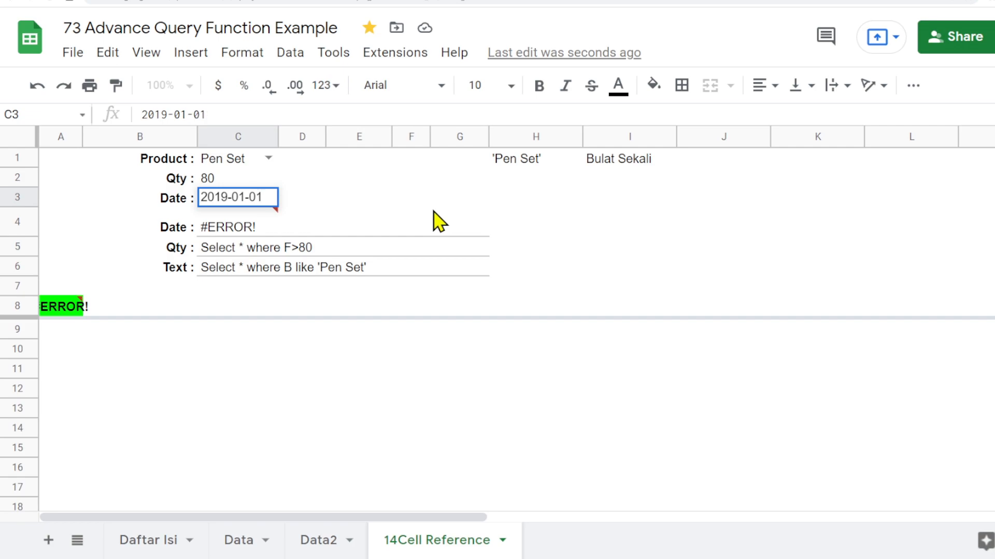
key("Return")
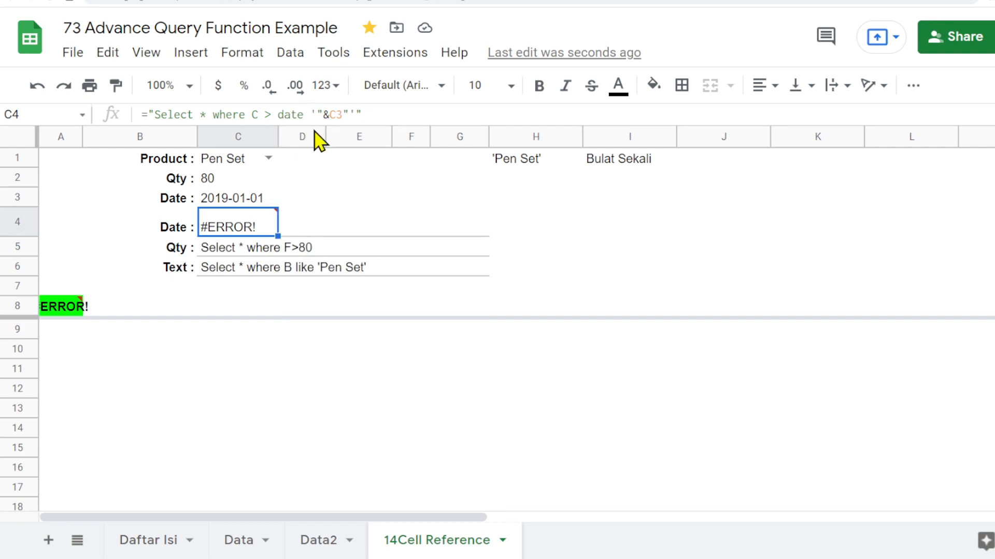
- Add the missing & before the closing quote in C4's date query formula
key("Return")
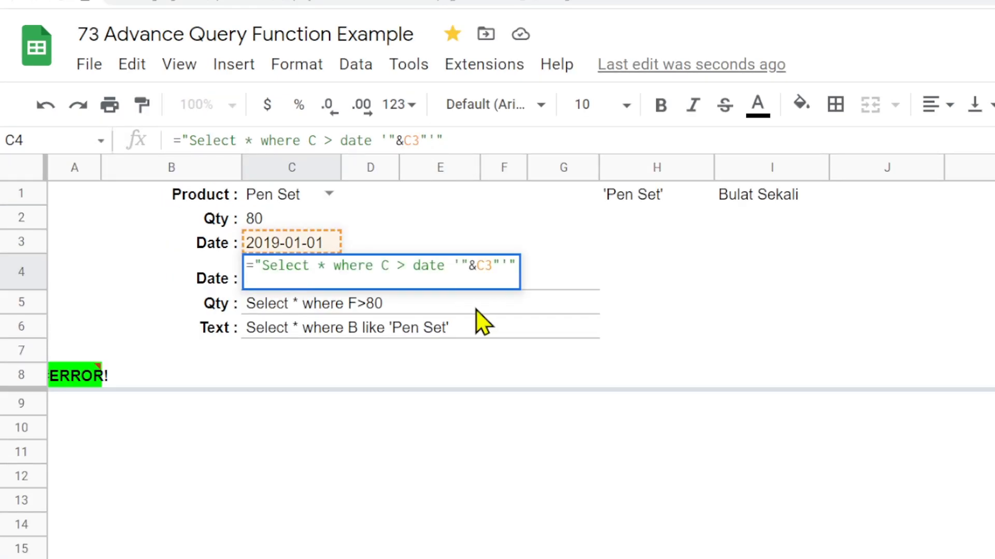
type("&")
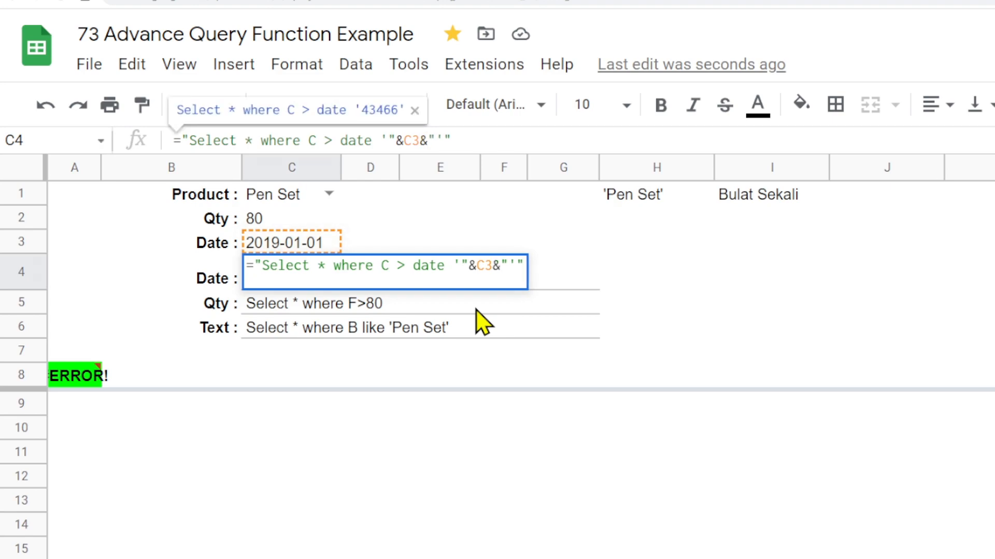
key("Return")
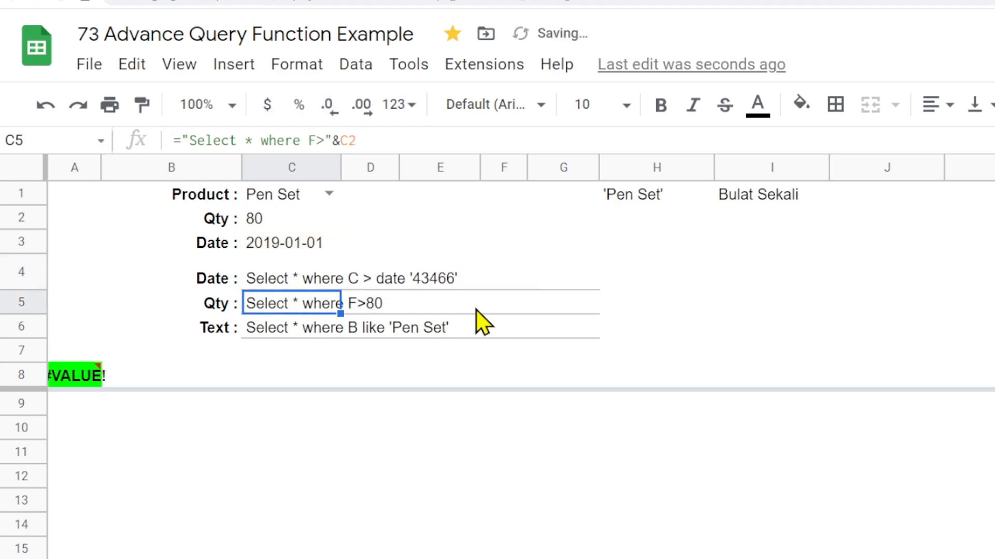
- Enter the date 01/01/2019 in H2 as a test value
left_click(268, 286)
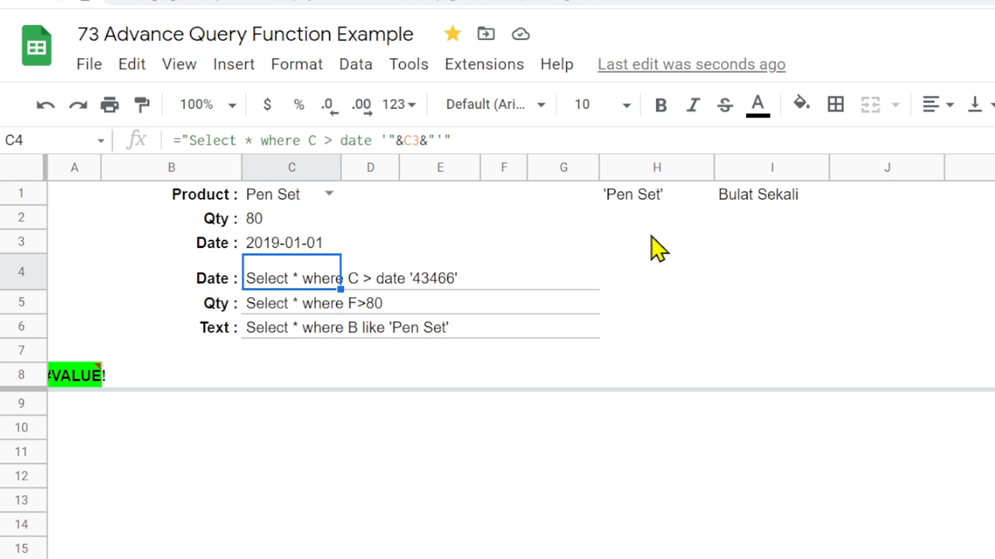
left_click(722, 226)
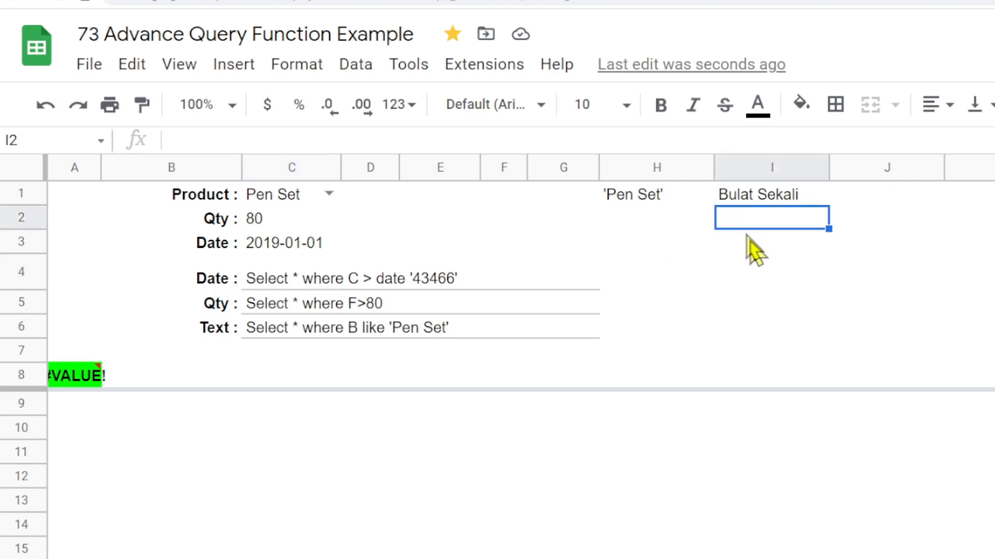
left_click(661, 226)
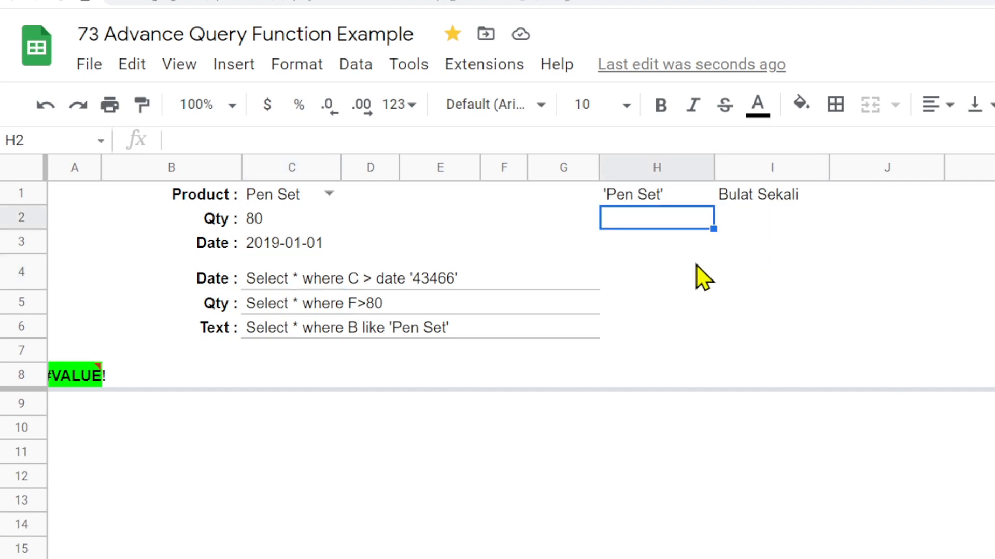
type("=")
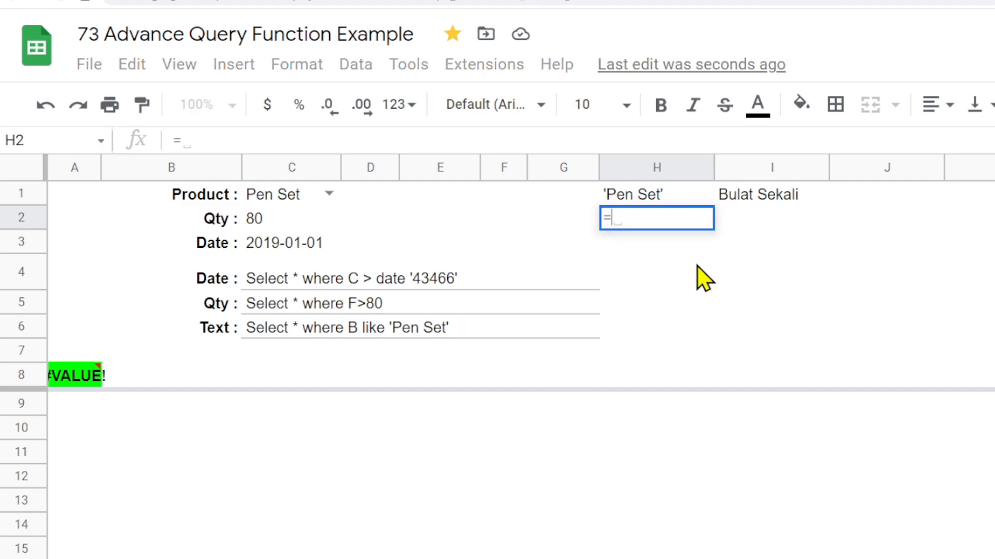
key("Escape")
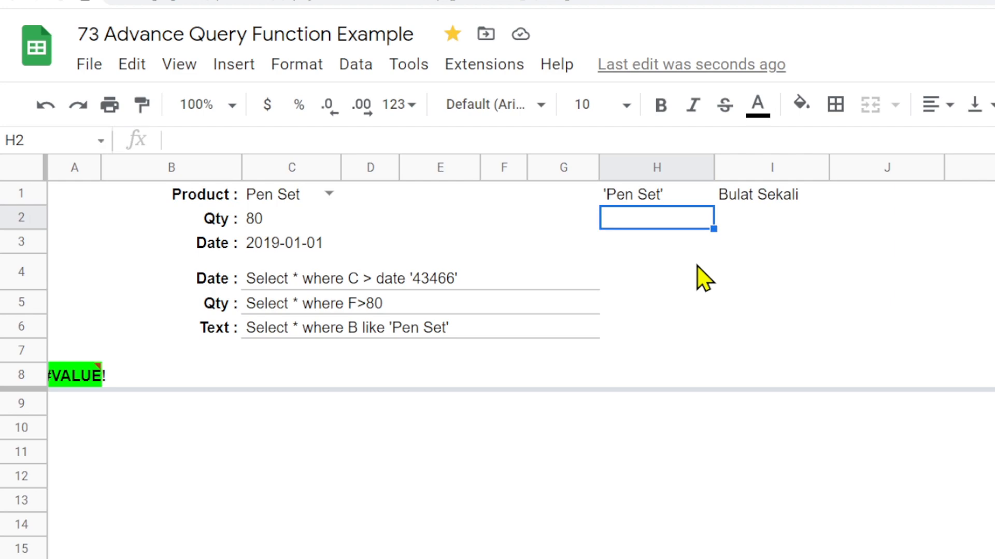
type("01")
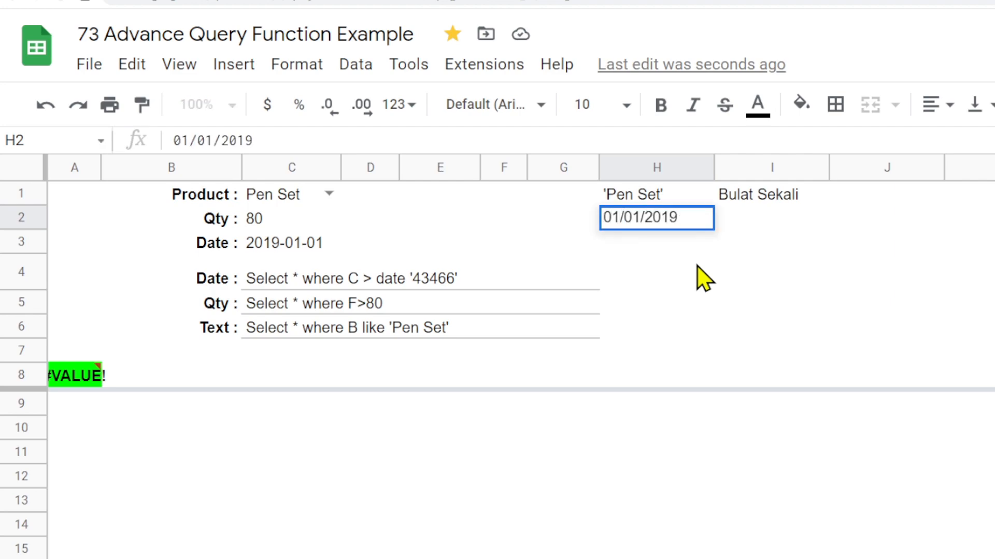
type("/01/2019")
key("Return")
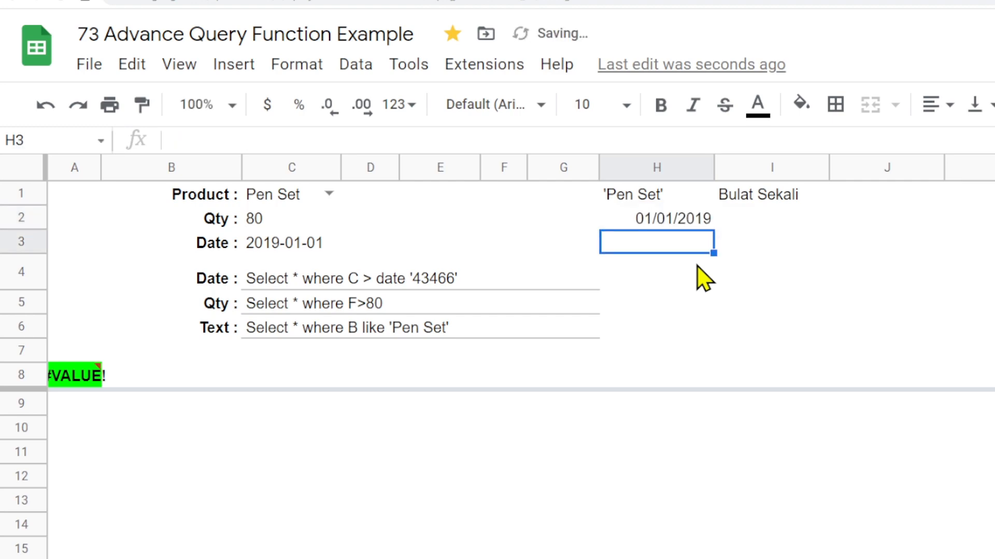
- In I2, enter a DATEVALUE formula that converts the H2 date
left_click(668, 220)
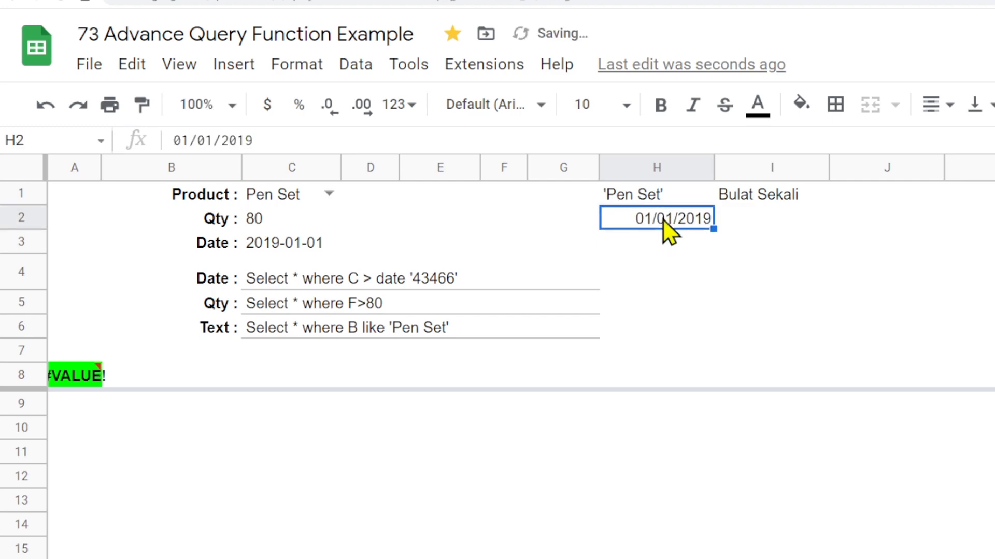
left_click(303, 249)
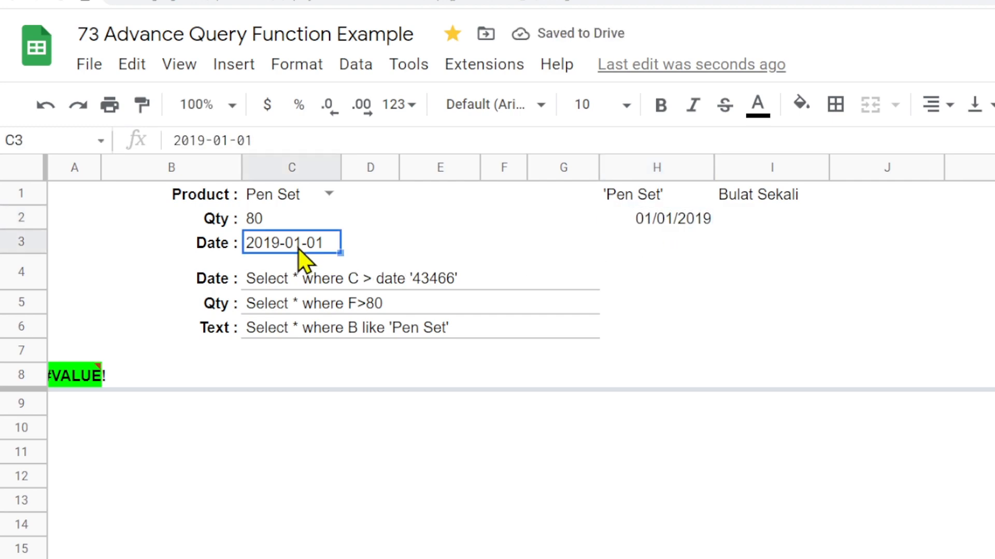
left_click(772, 220)
type("=")
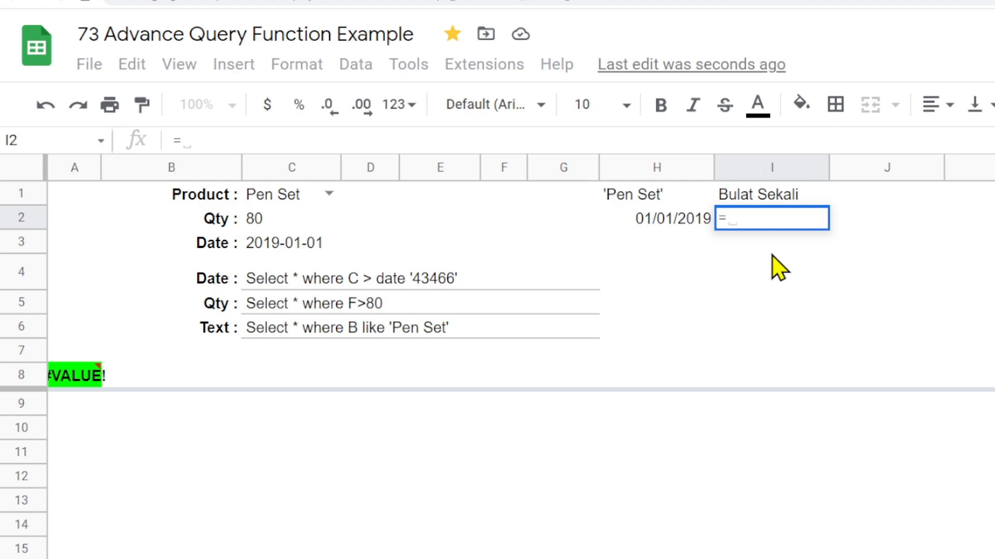
key("Escape")
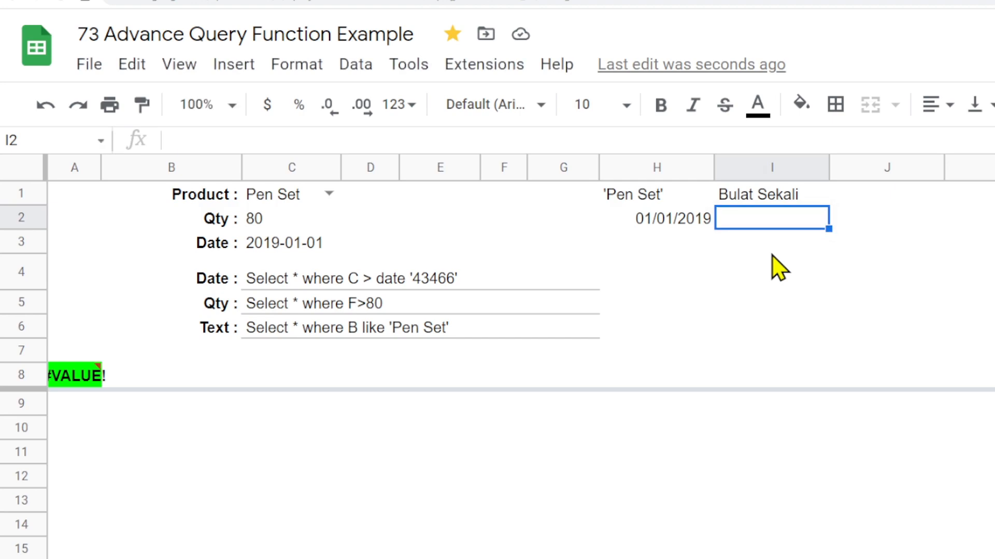
type("=")
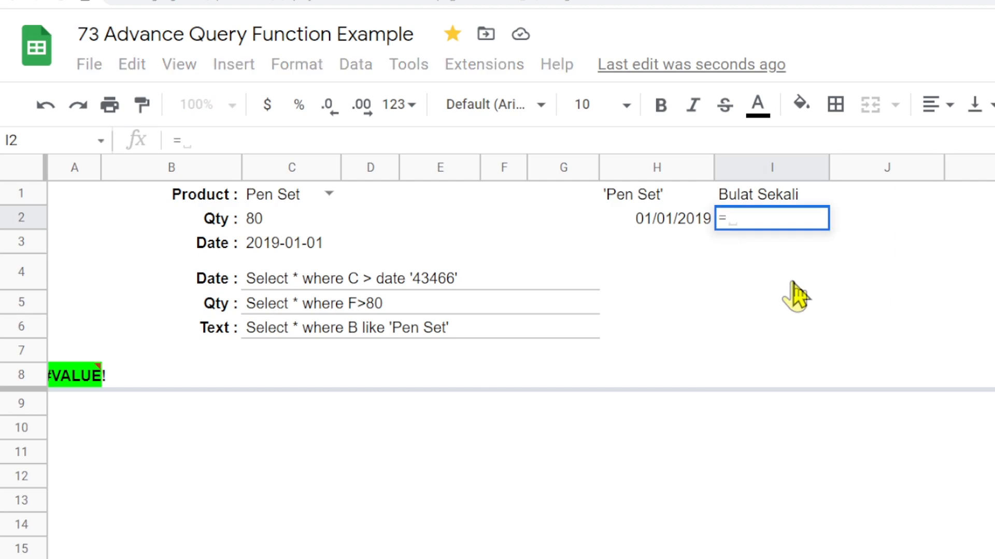
type("datev")
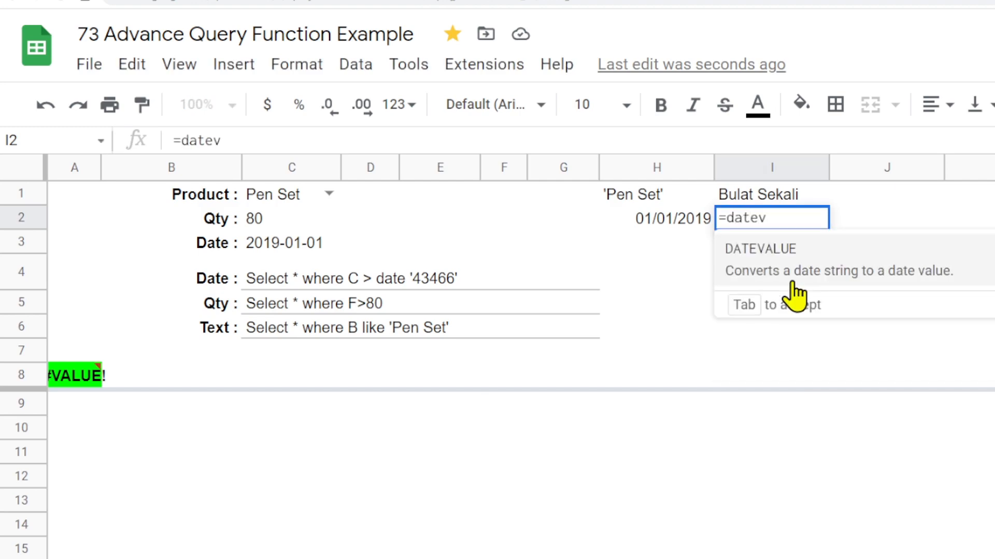
left_click(759, 262)
left_click(666, 218)
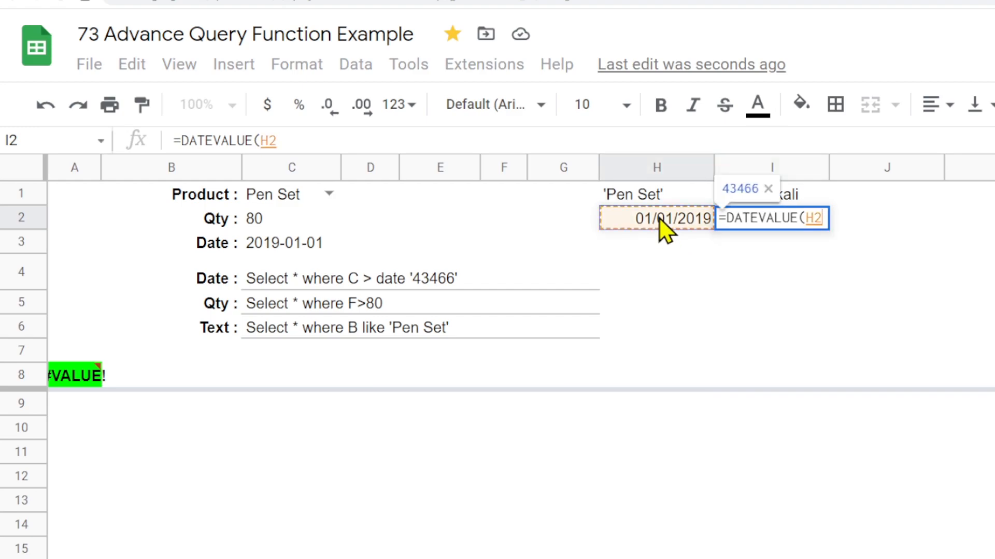
key("Return")
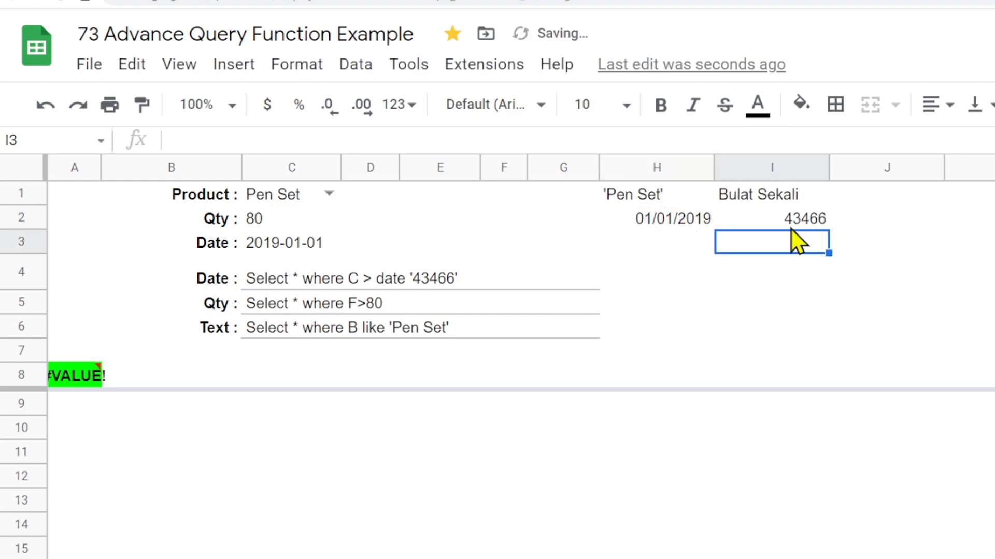
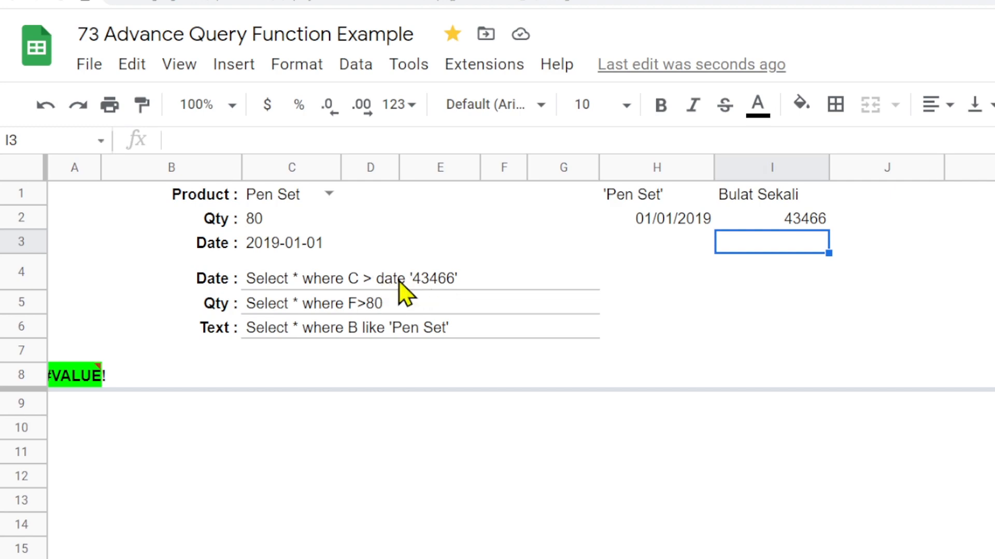
- In H3, enter a TEXT formula that formats the H2 date as "yyyy-mm-dd"
left_click(803, 220)
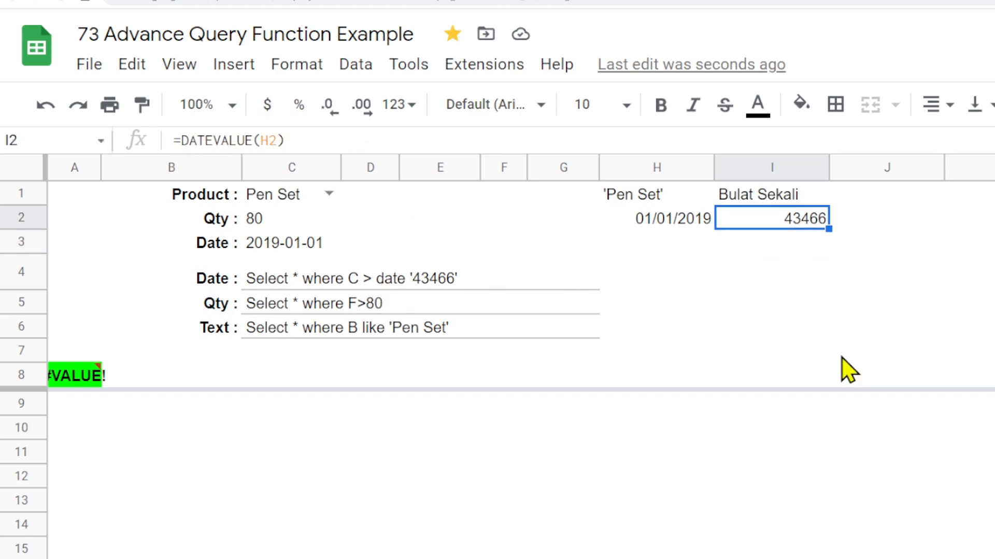
left_click(673, 247)
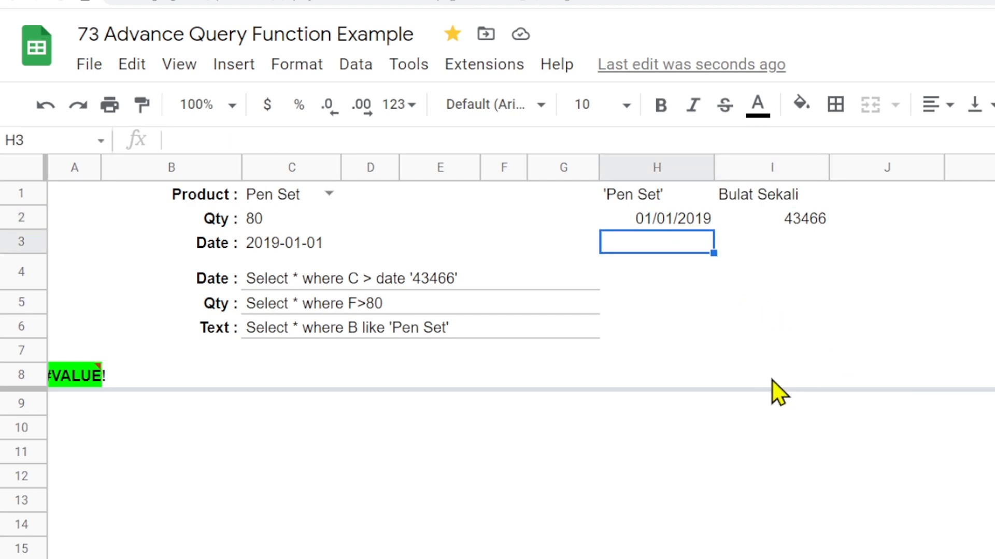
type("=text")
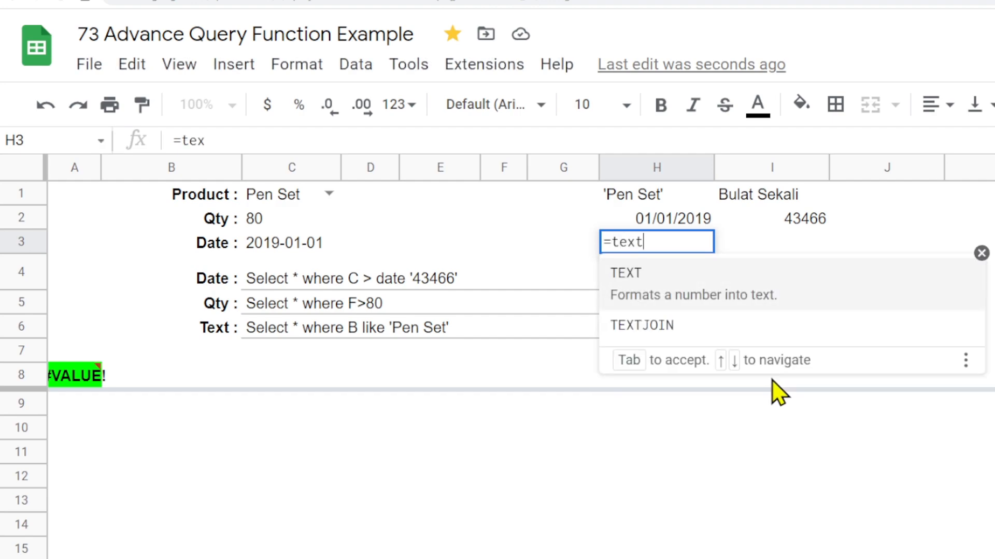
type("(")
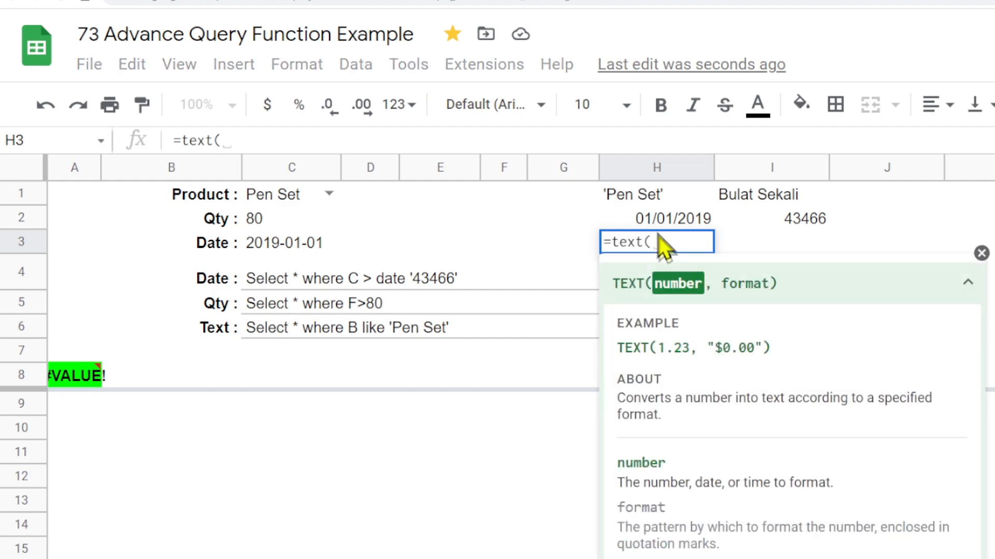
left_click(656, 219)
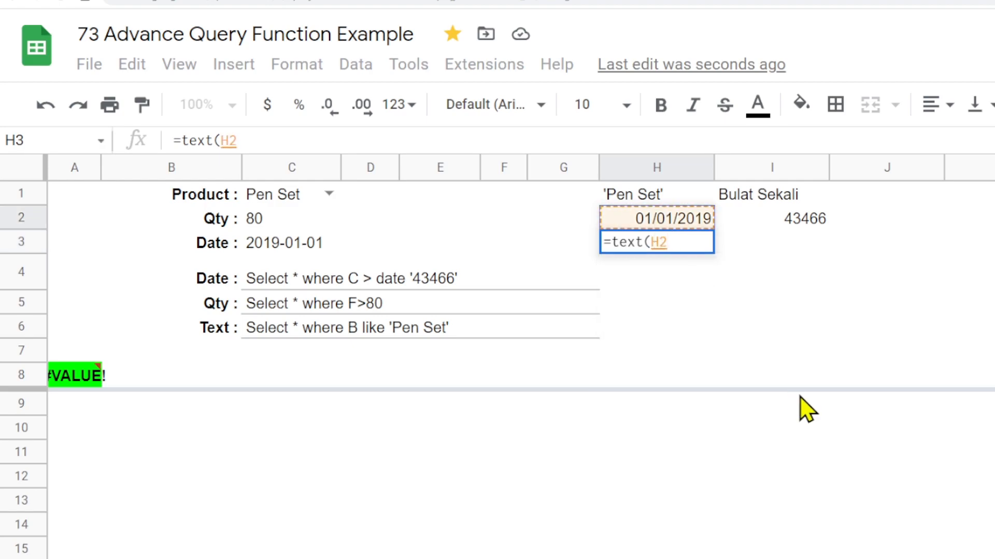
type(",\"\"")
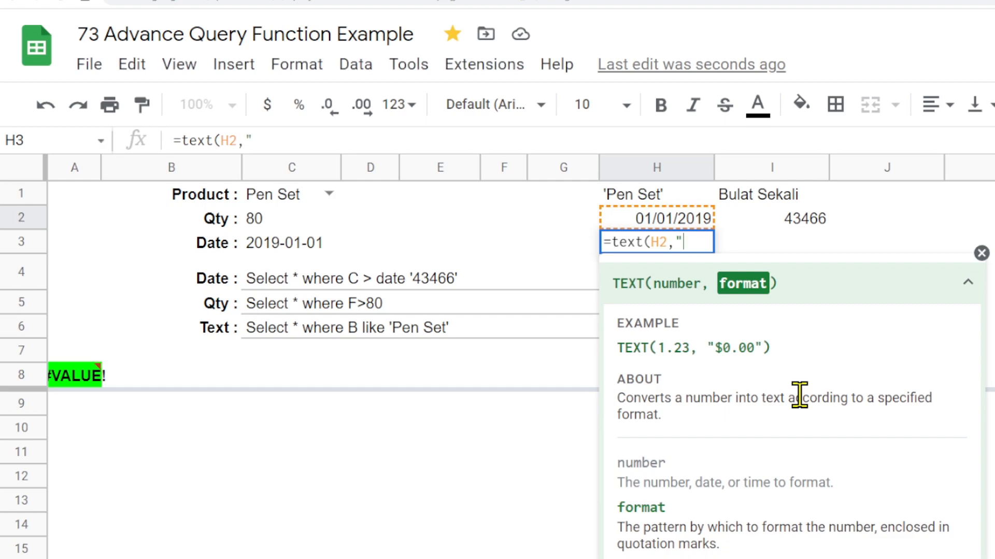
type(")")
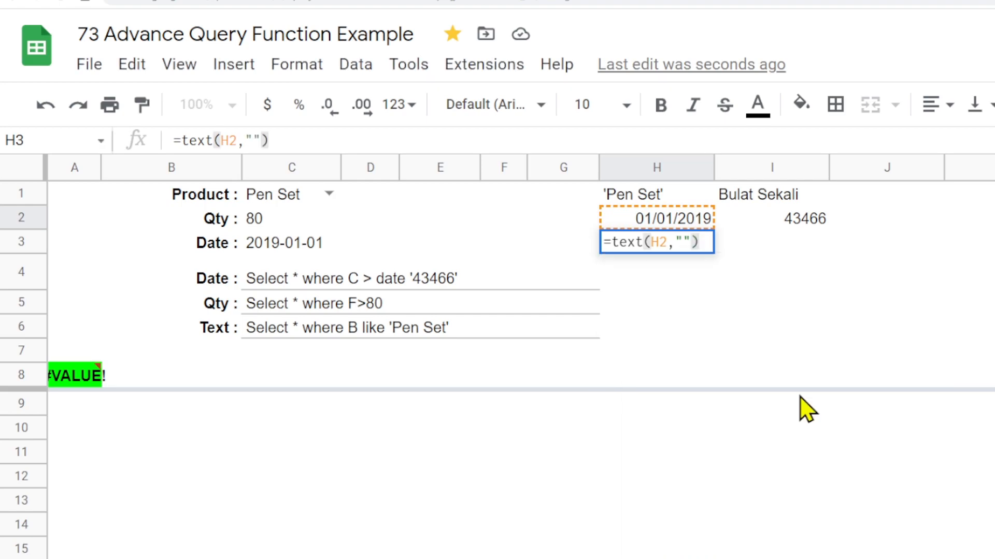
left_click(683, 242)
type("yyyy")
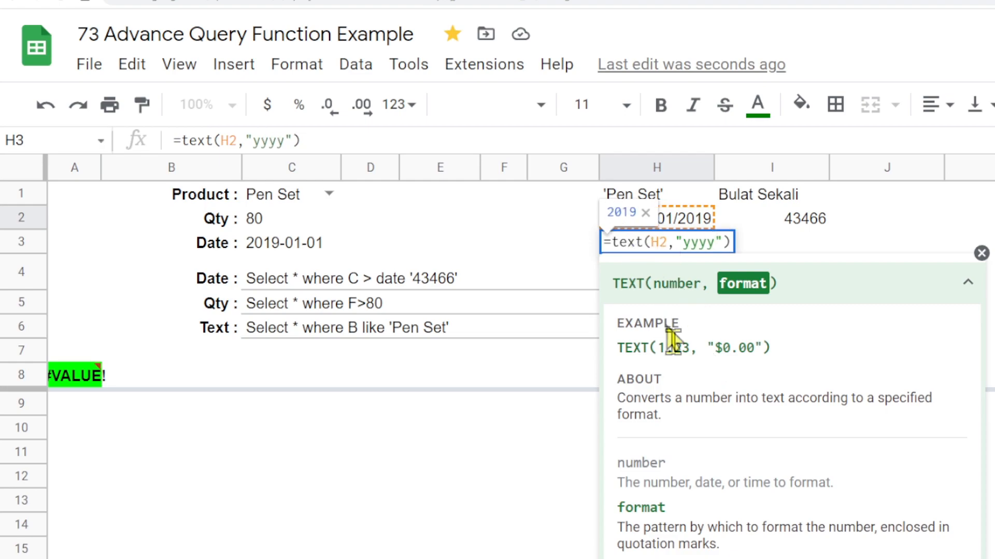
type(")-")
type("mm-")
type("dd")
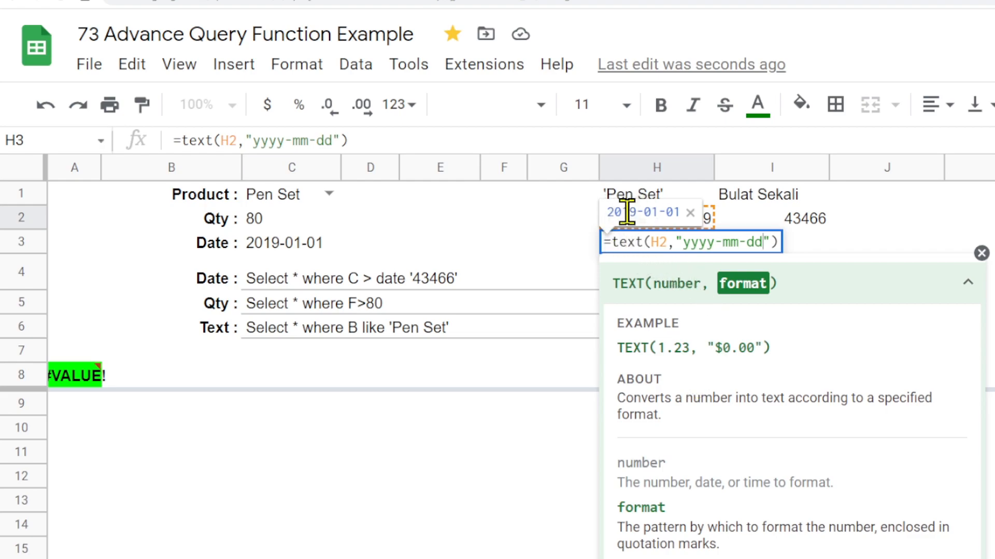
key("Return")
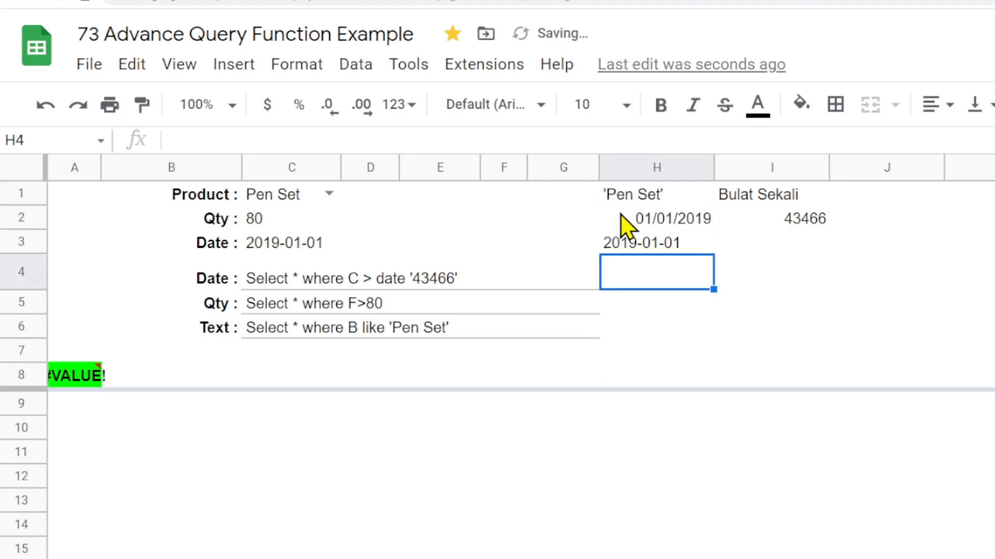
- Copy H3's TEXT formula into C4's date query in place of C3, then point it at C3: text(C3,"yyyy-mm-dd")
left_click(659, 250)
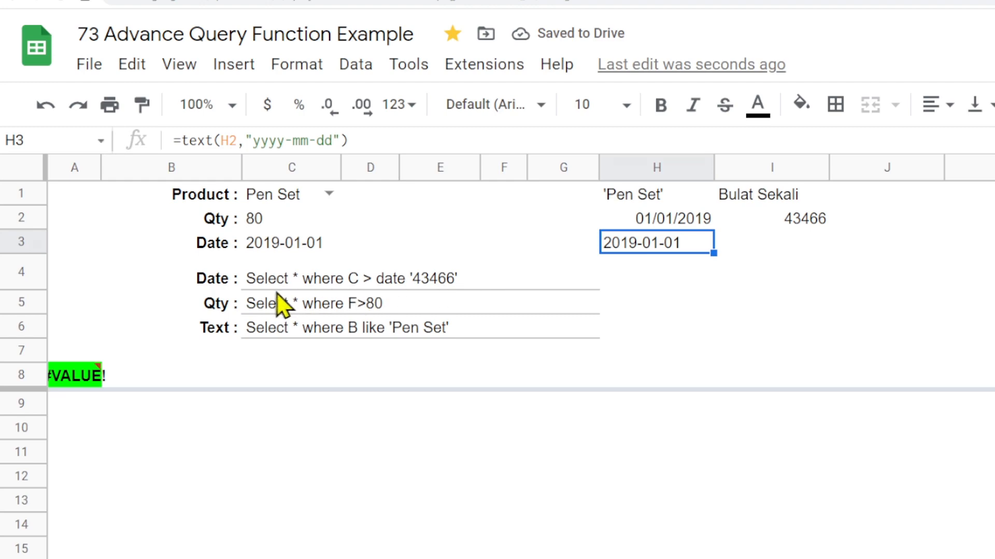
left_click(184, 139)
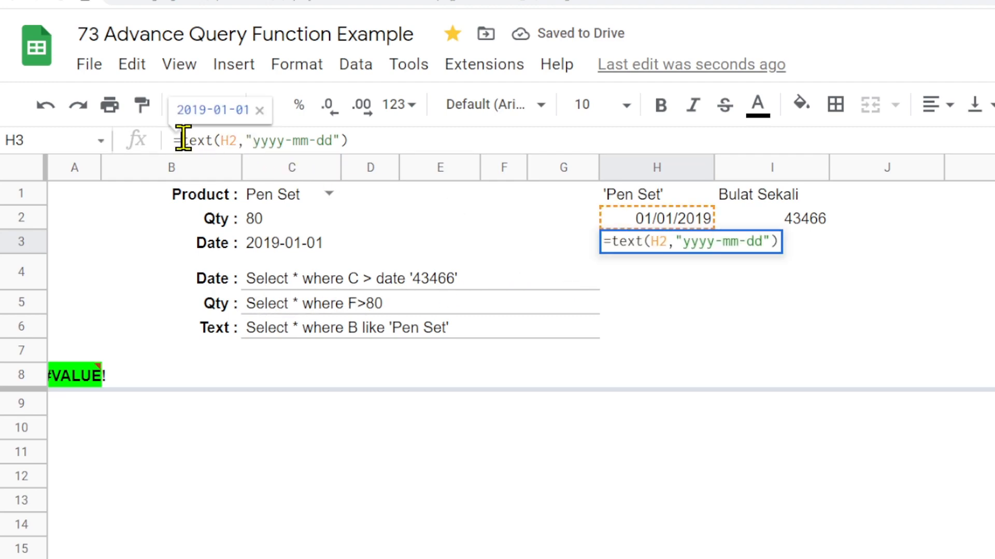
left_click_drag(182, 138, 375, 143)
key("ctrl+c")
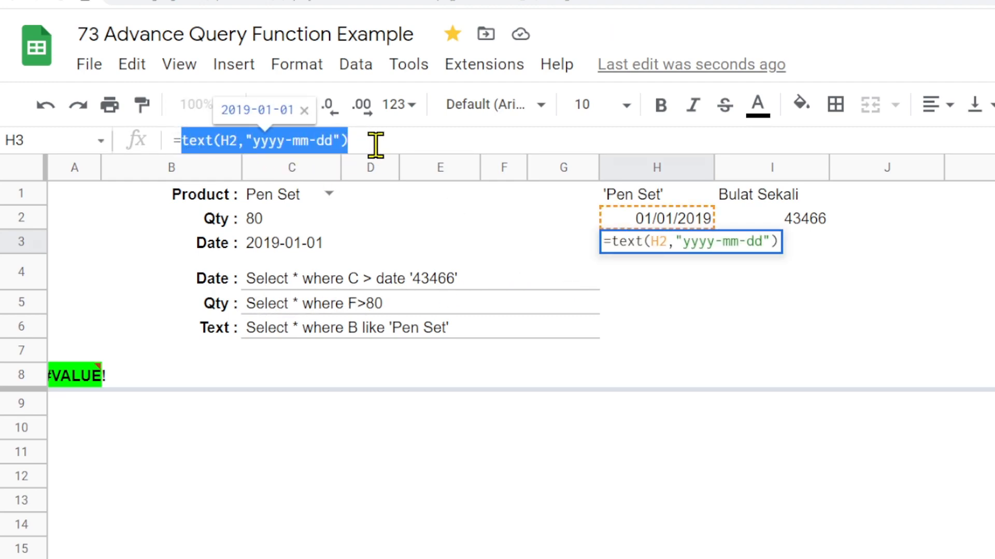
key("Escape")
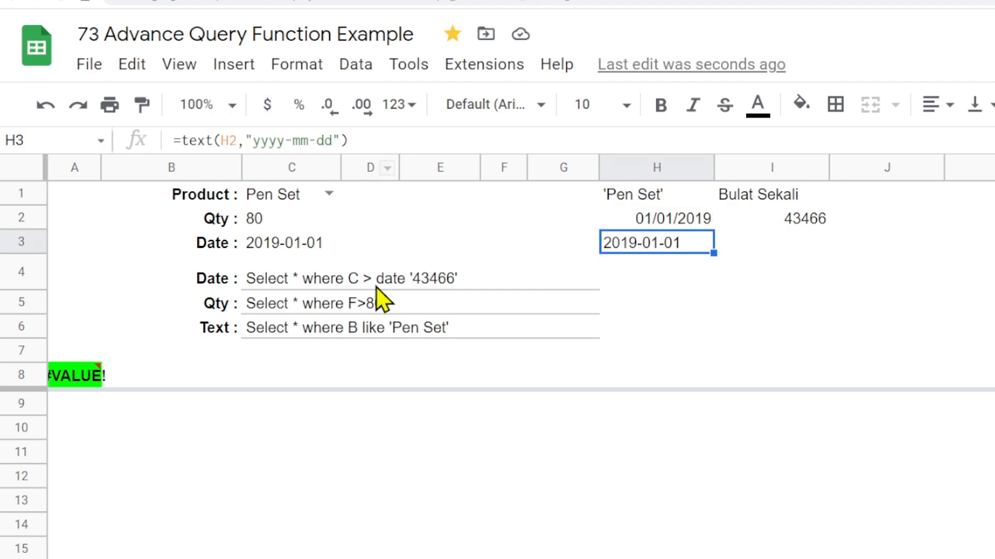
left_click(293, 280)
left_click_drag(404, 139, 418, 139)
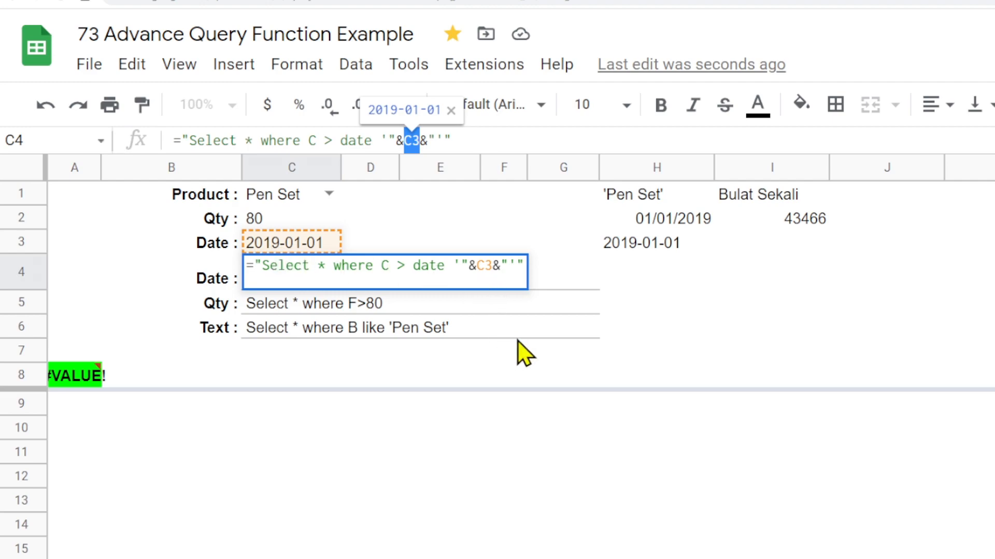
key("ctrl+v")
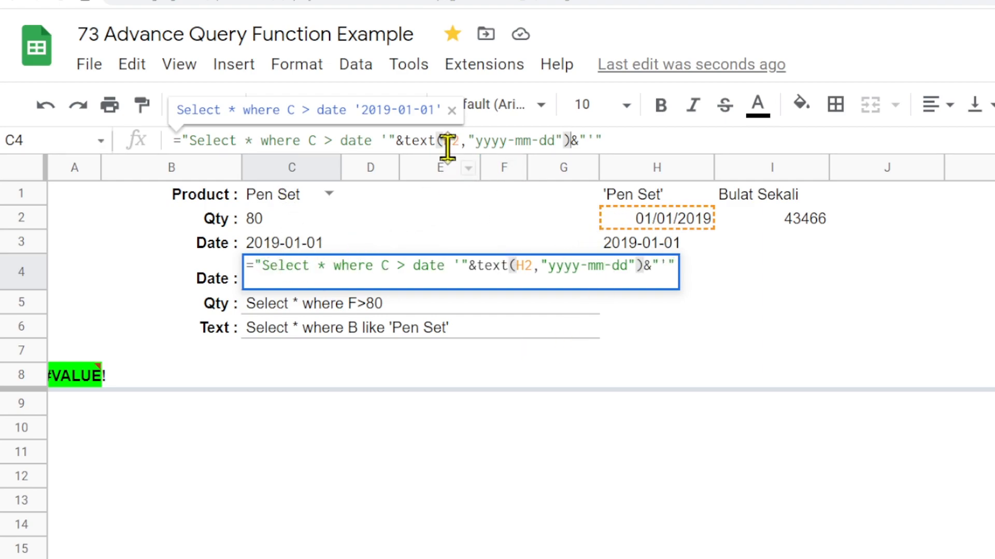
left_click_drag(443, 140, 460, 141)
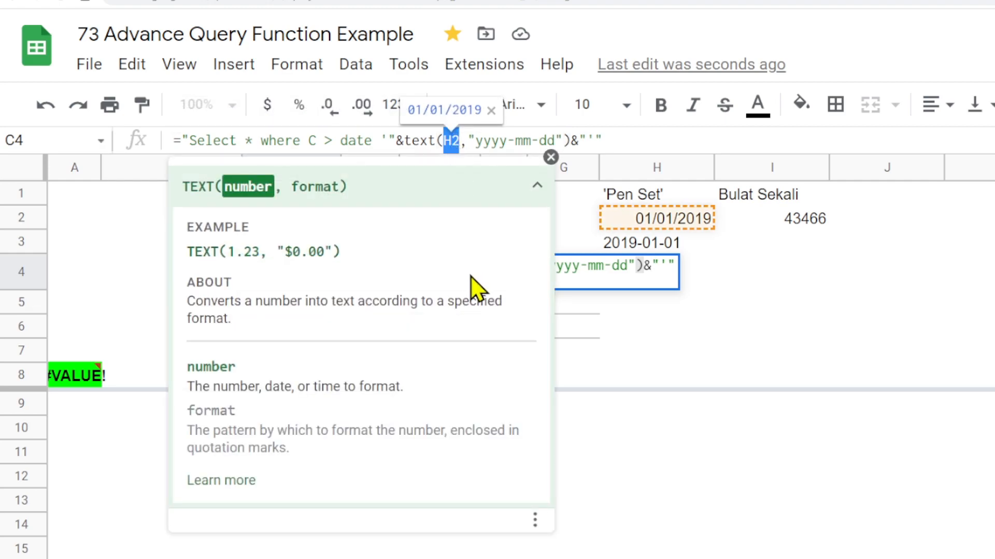
type("c3")
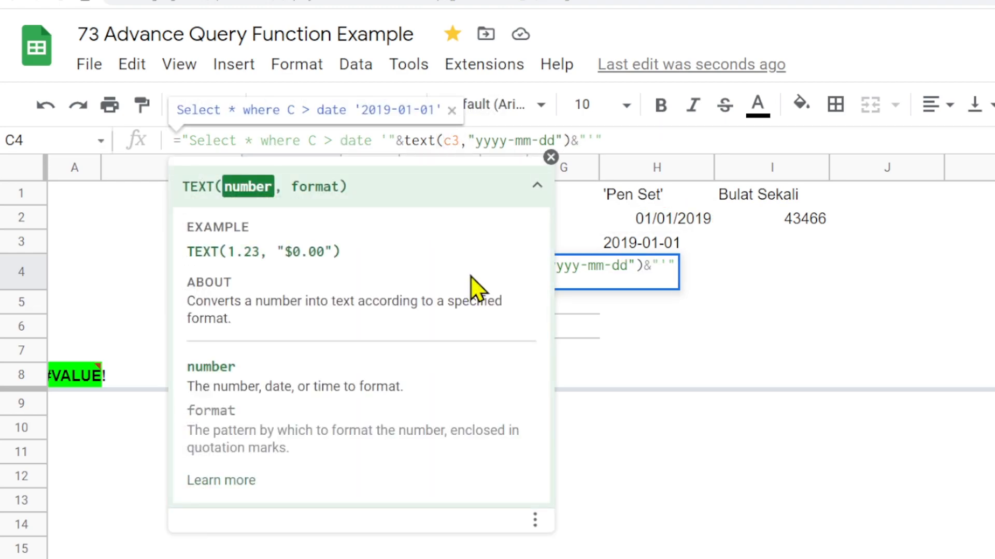
key("Return")
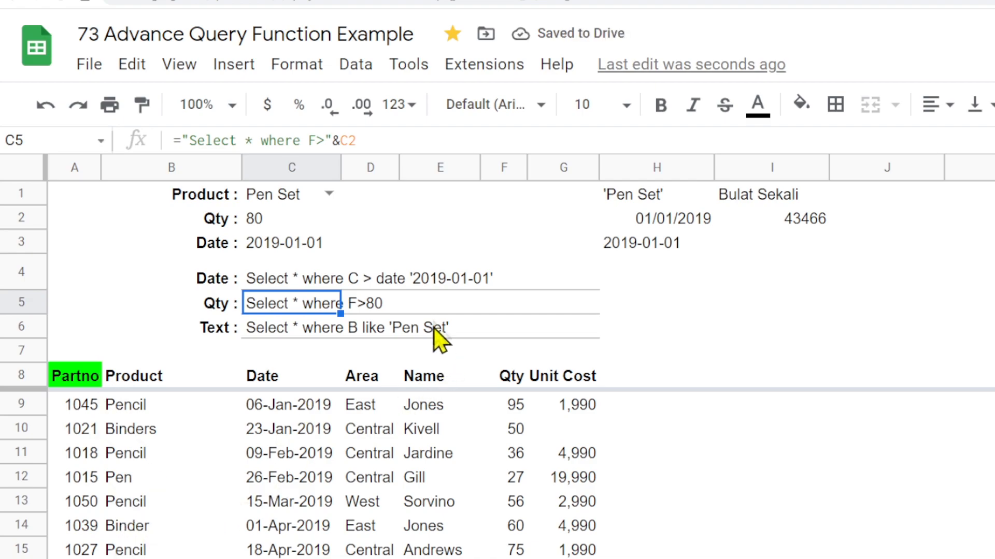
- Change the C3 date's year so it reads 2020-01-01
scroll(370, 478, "down", 2)
scroll(373, 466, "up", 2)
left_click(265, 248)
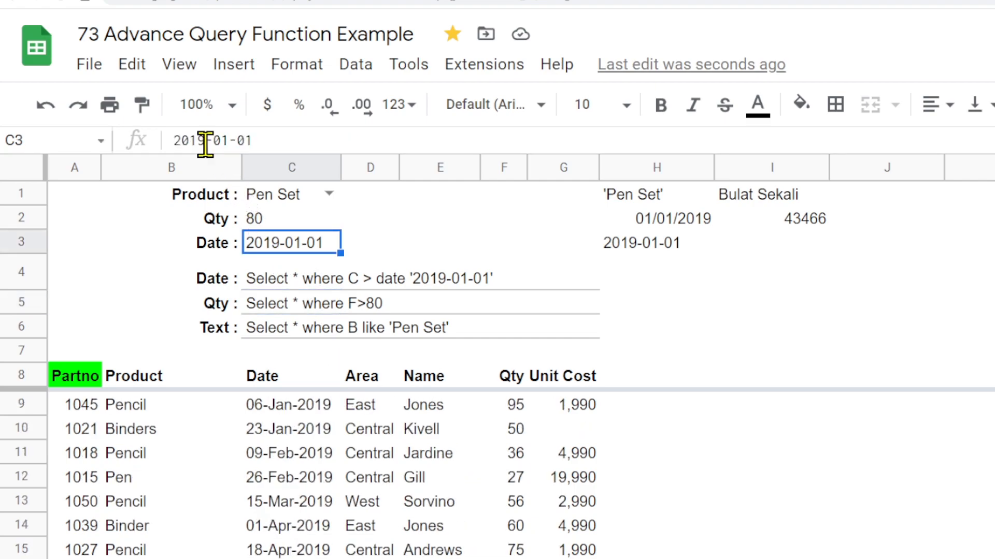
left_click_drag(189, 140, 206, 140)
type("20")
key("Return")
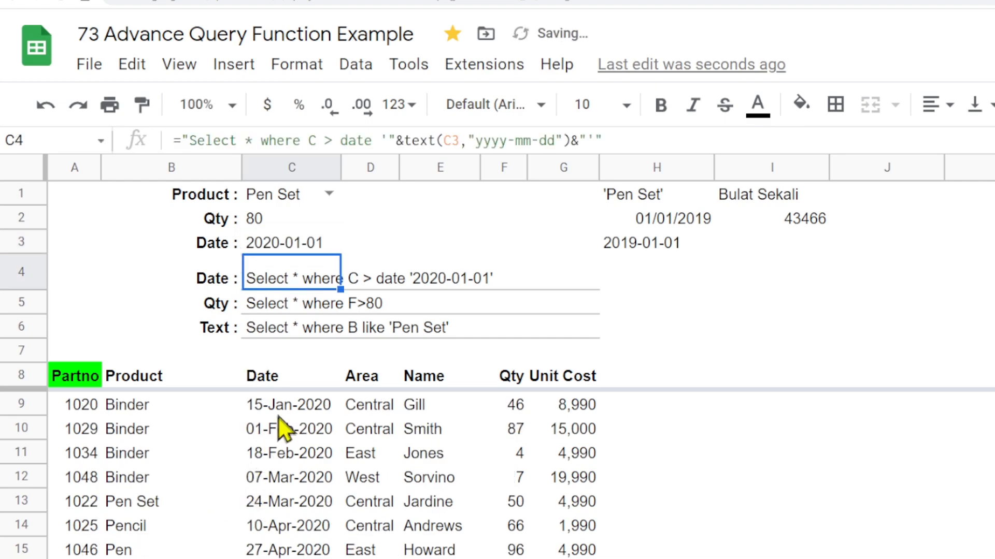
- Add data validation to C3 requiring a valid date and rejecting invalid input
left_click(265, 250)
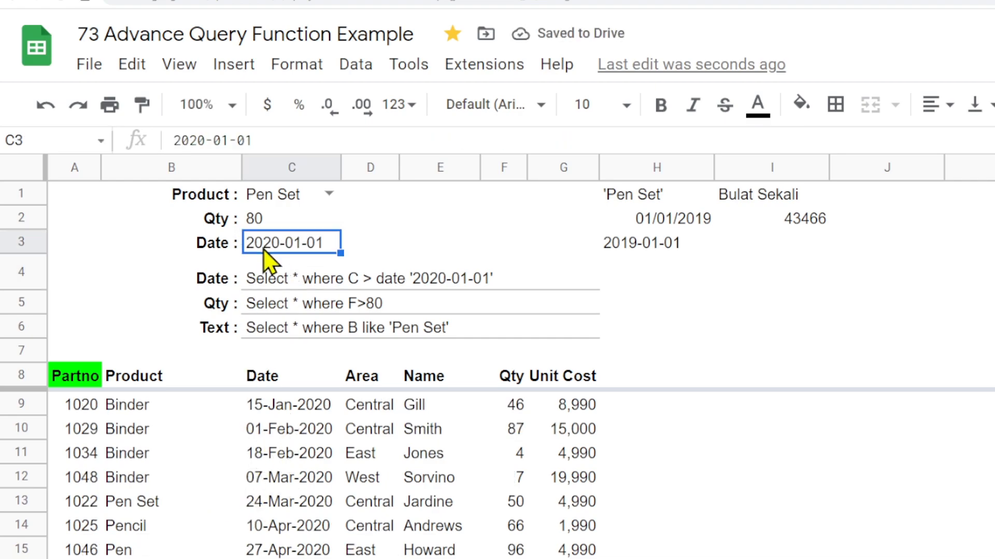
right_click(263, 251)
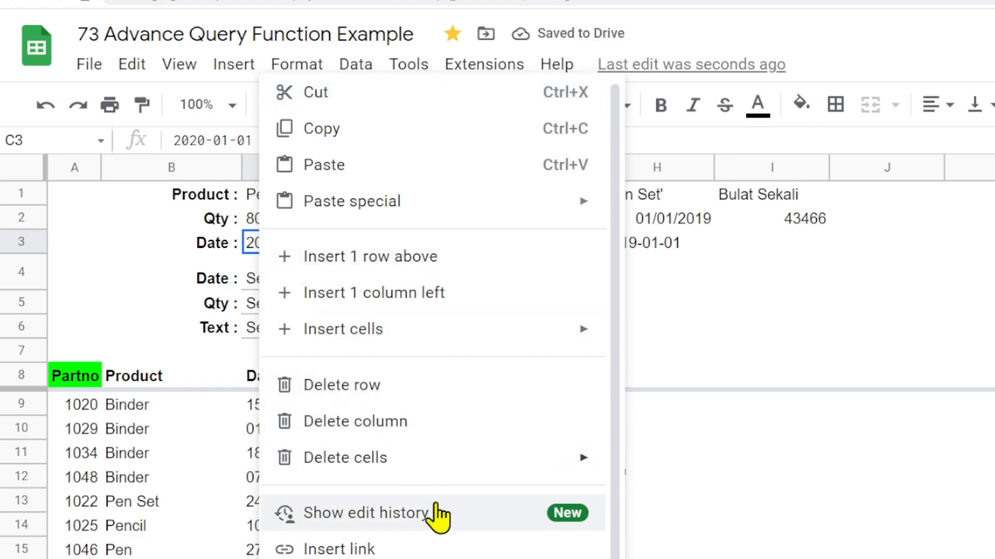
mouse_move(471, 542)
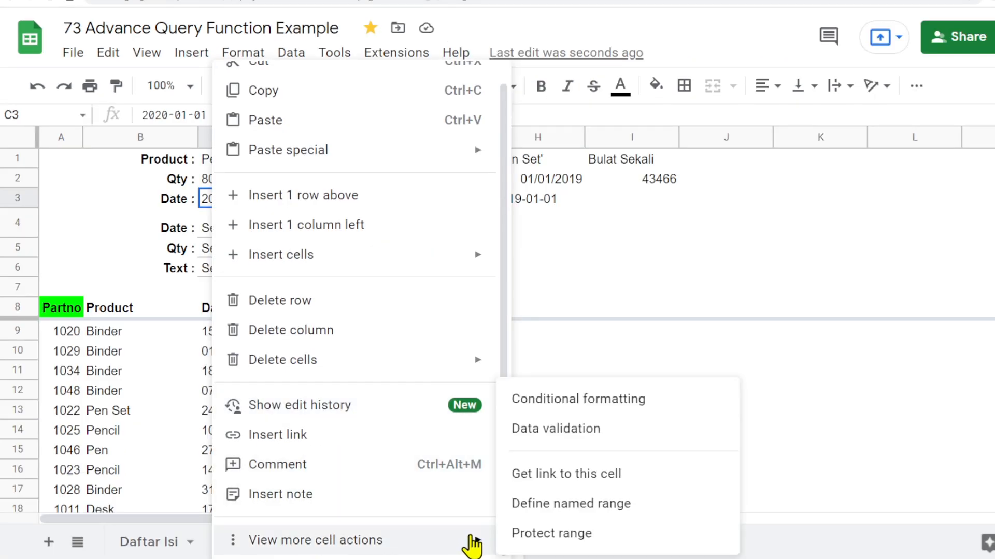
left_click(563, 441)
left_click(489, 241)
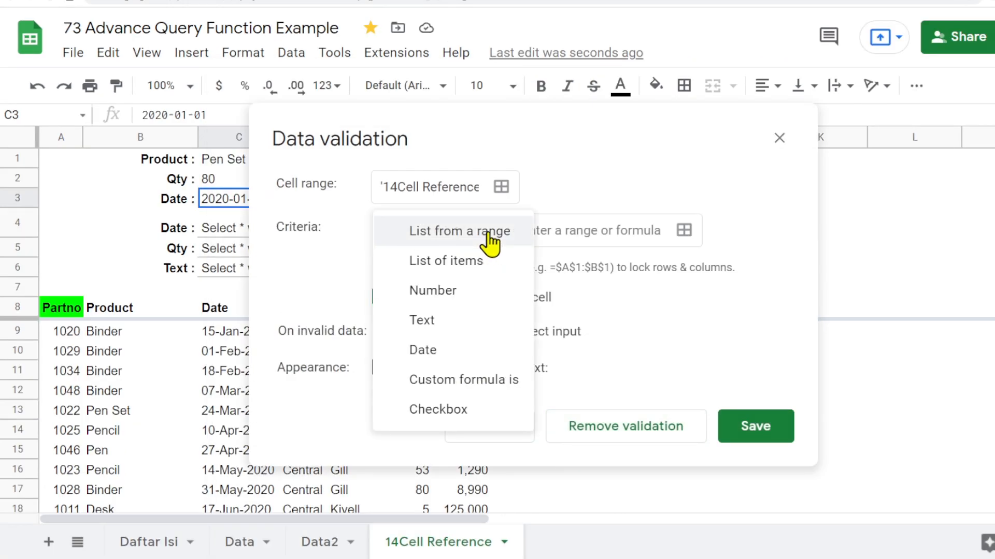
left_click(431, 355)
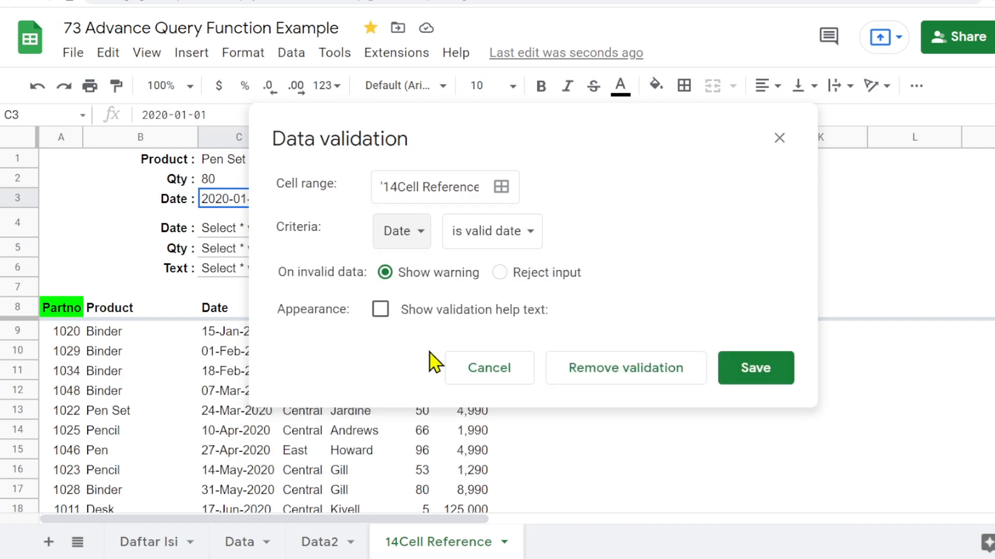
left_click(499, 272)
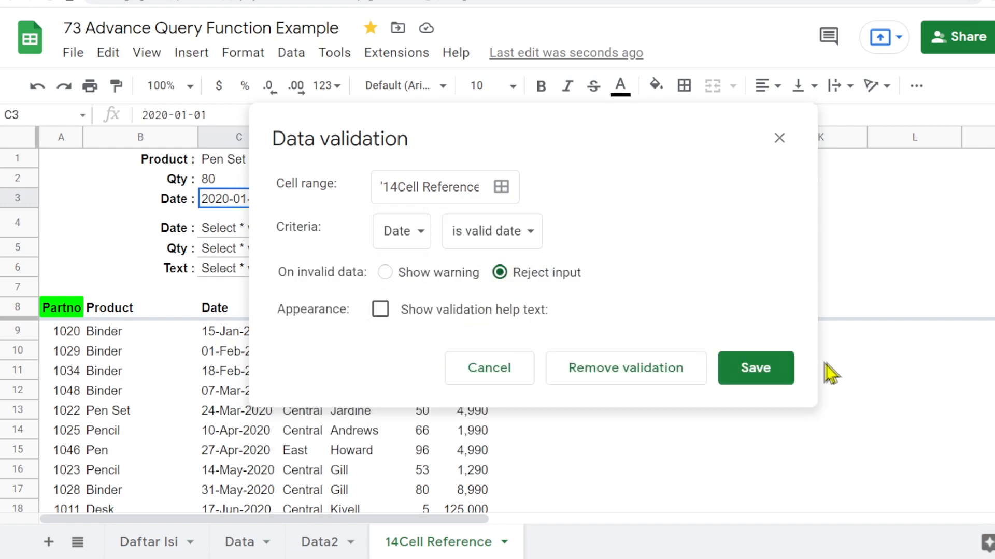
left_click(759, 380)
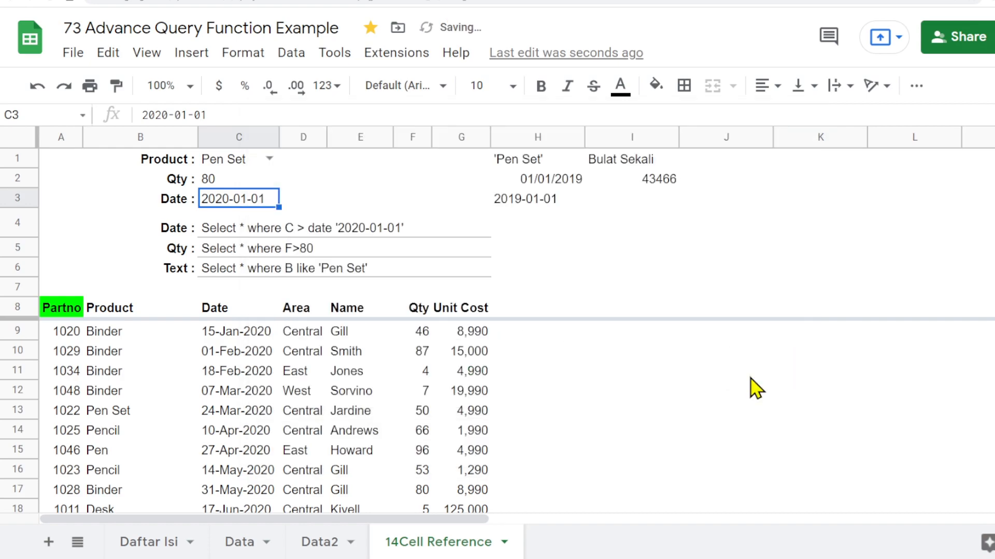
- Pick 1 December 2019 for C3 from its date picker
double_click(257, 204)
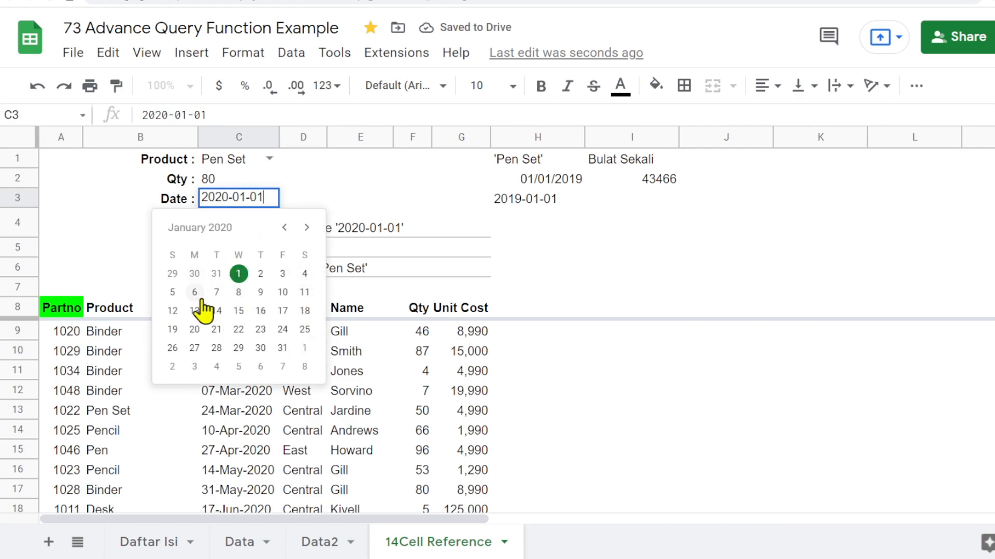
left_click(284, 227)
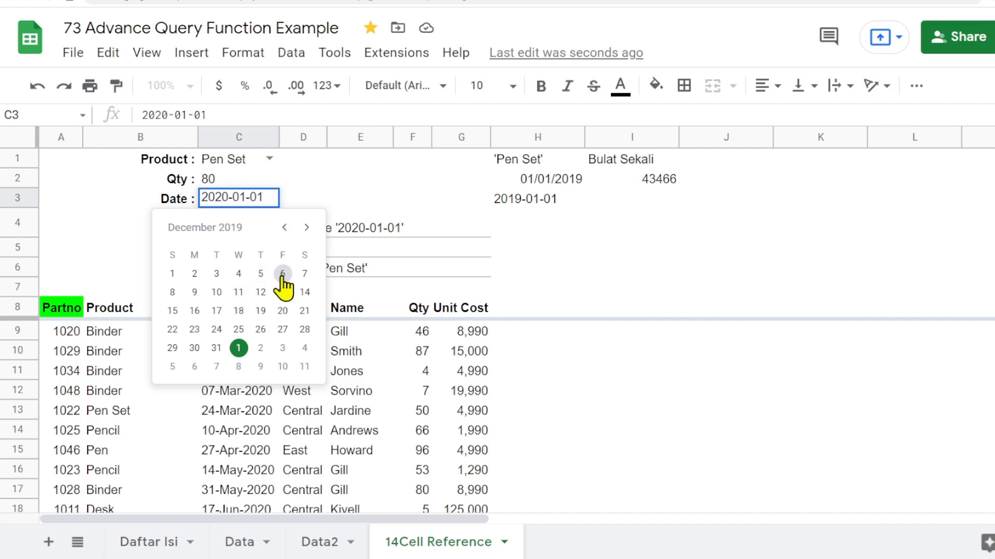
left_click(173, 273)
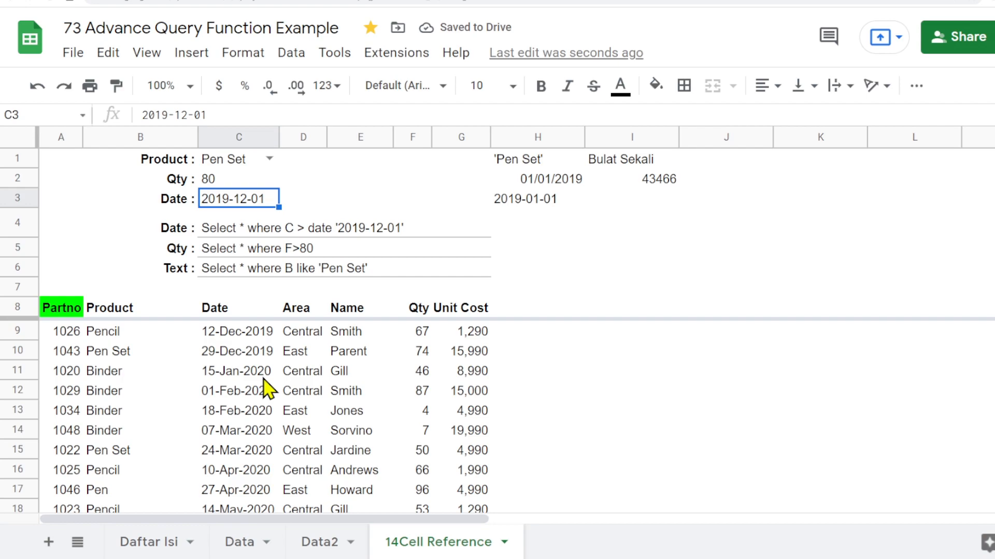
- Examine the C4 date query formula and its TEXT part
left_click(212, 231)
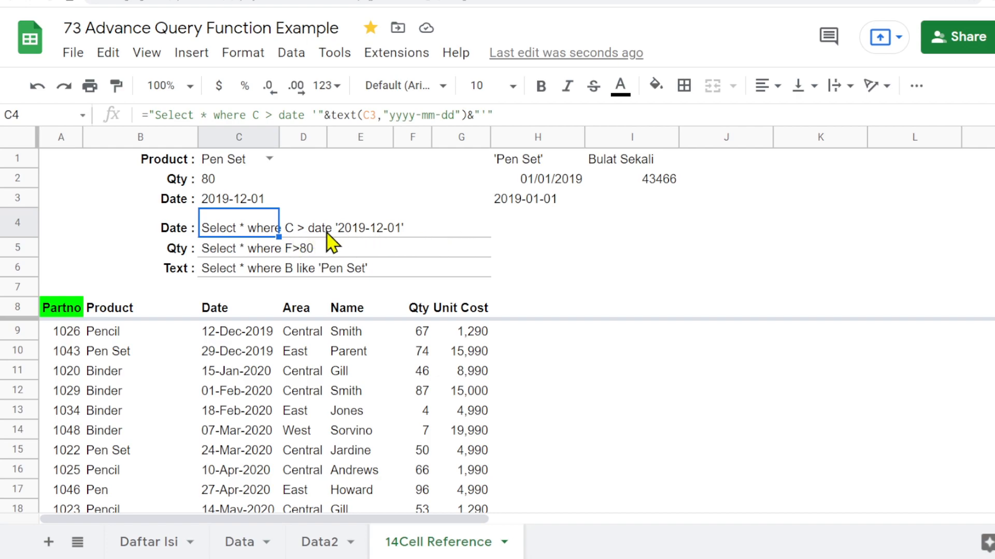
left_click(514, 111)
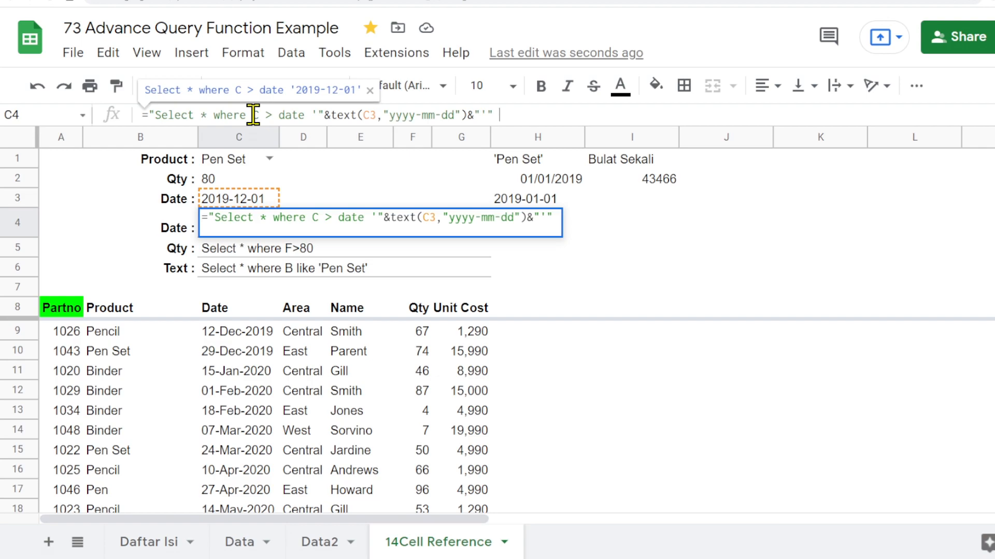
left_click_drag(255, 114, 507, 114)
key("ctrl+c")
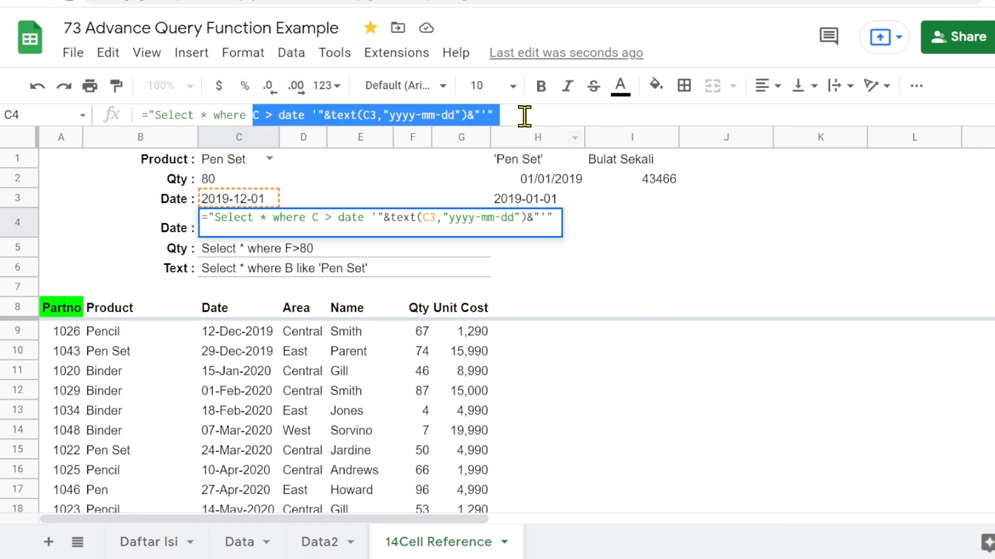
left_click(523, 114)
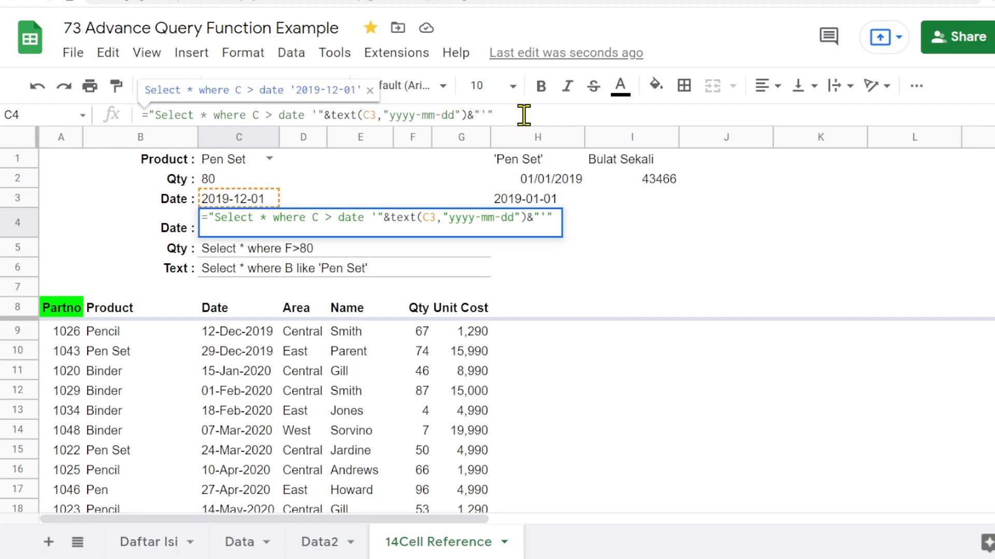
- Extend the C4 query formula with an "and C < date" clause using TEXT of E3 in yyyy-mm-dd format
type("and")
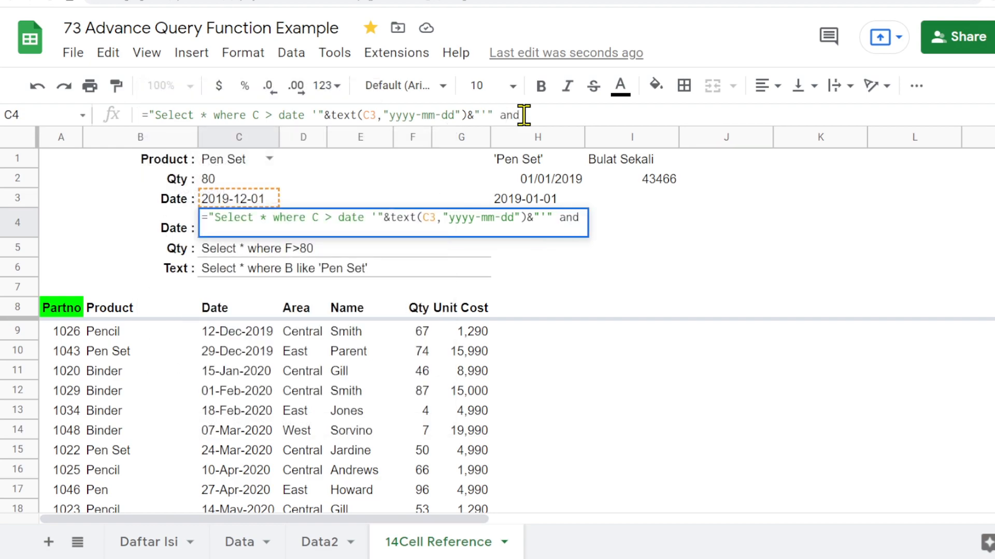
key("ctrl+v")
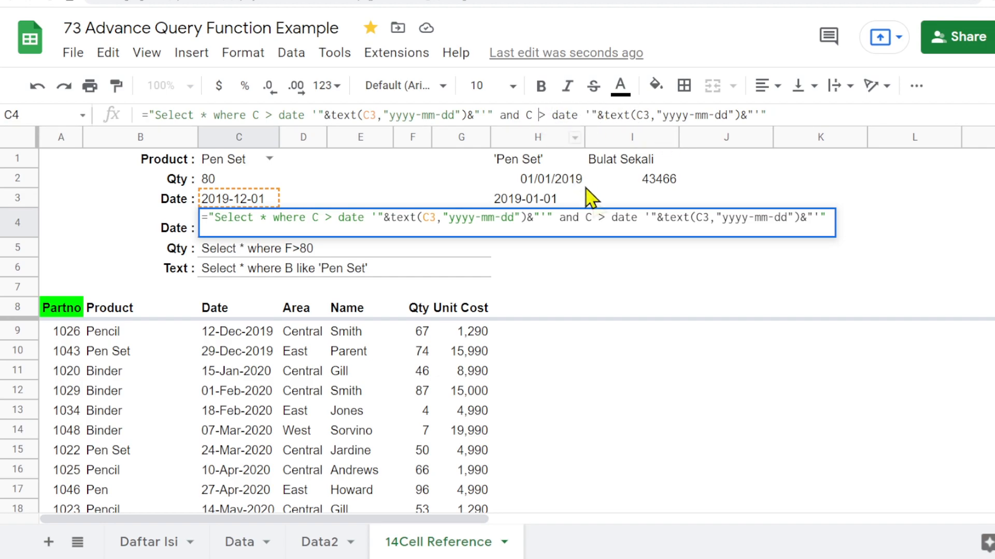
type("<")
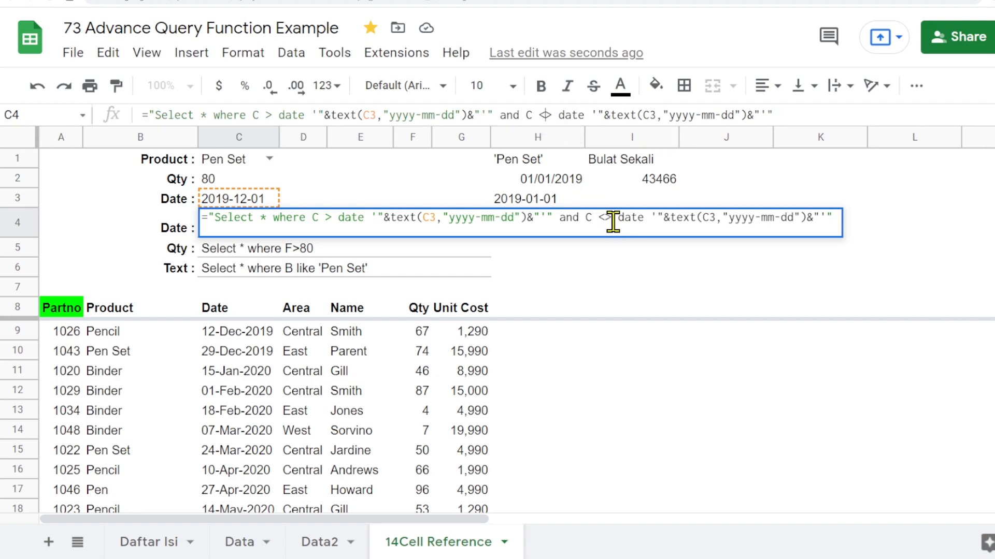
key("Delete")
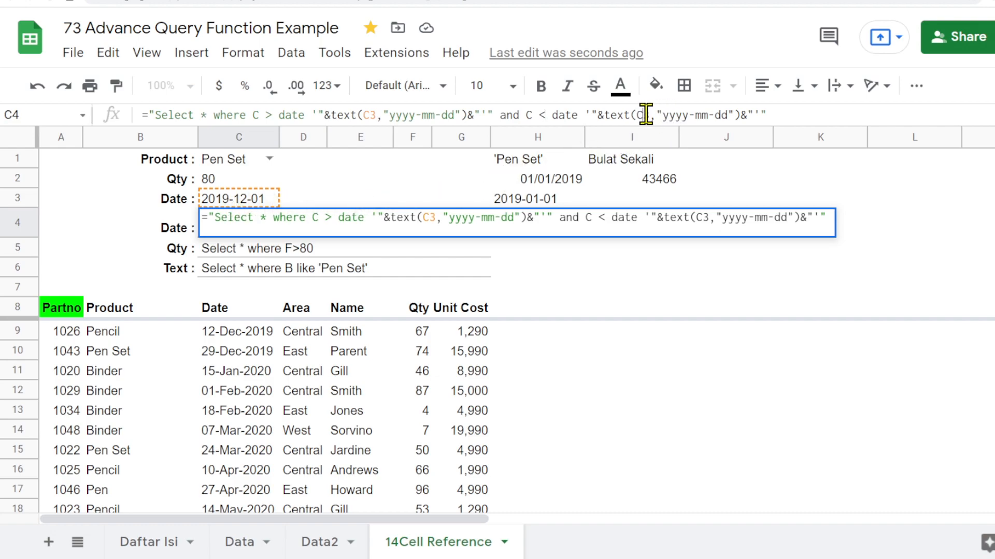
key("BackSpace")
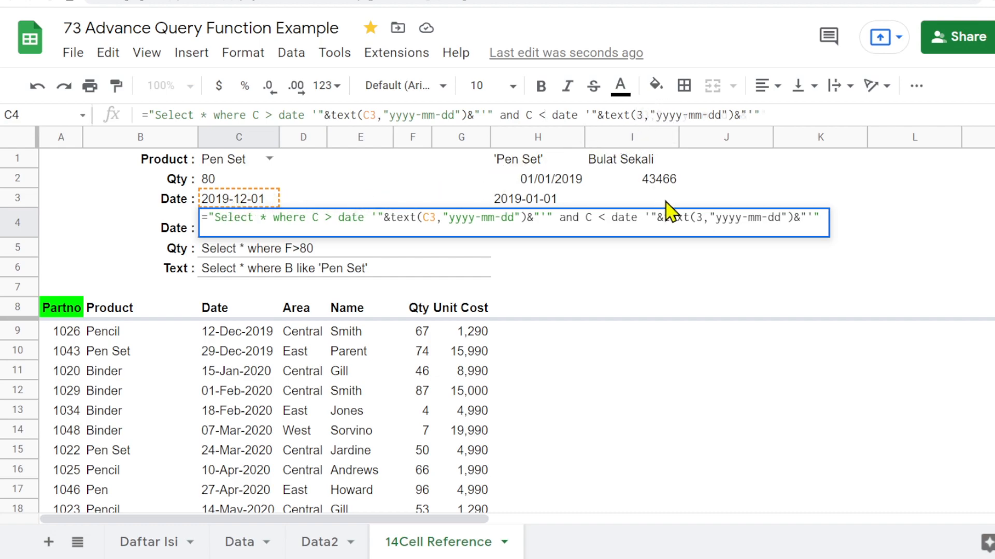
type("E")
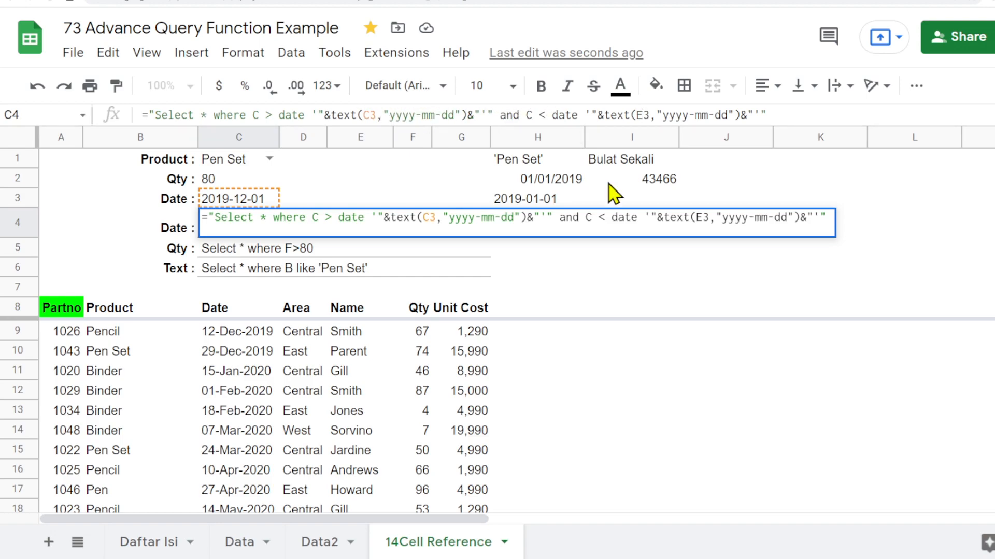
key("Return")
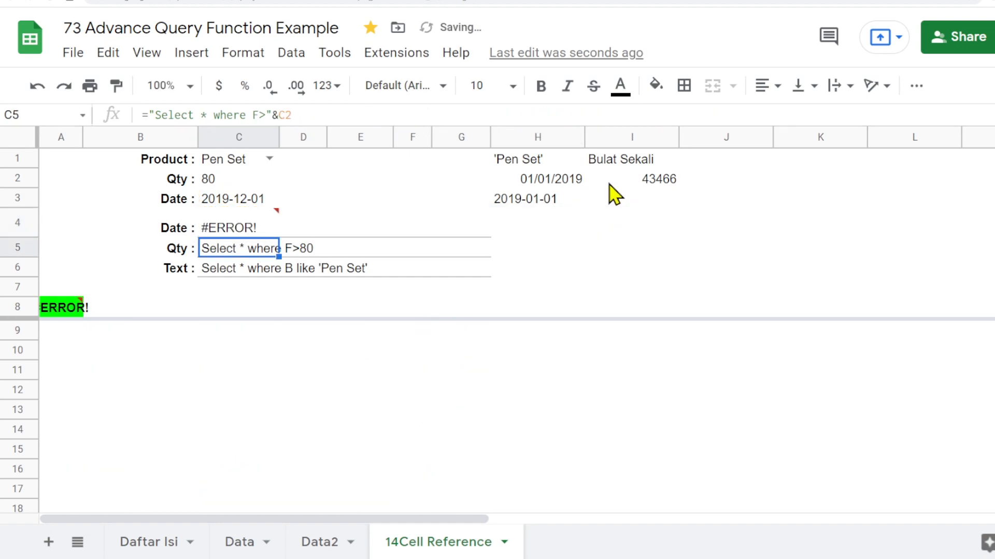
- Correct the stray quotes and trailing characters in C4's formula around the added date clause
left_click(229, 234)
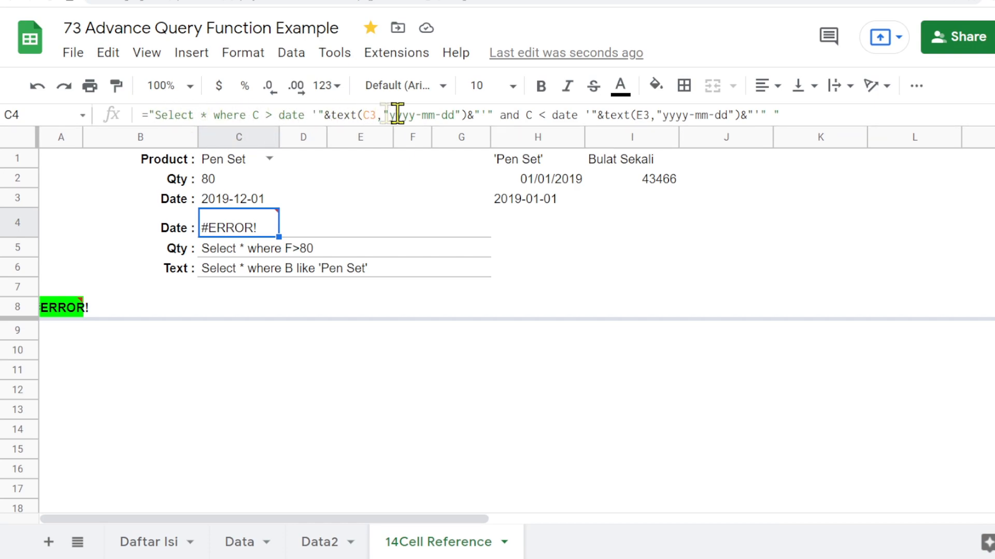
left_click(487, 114)
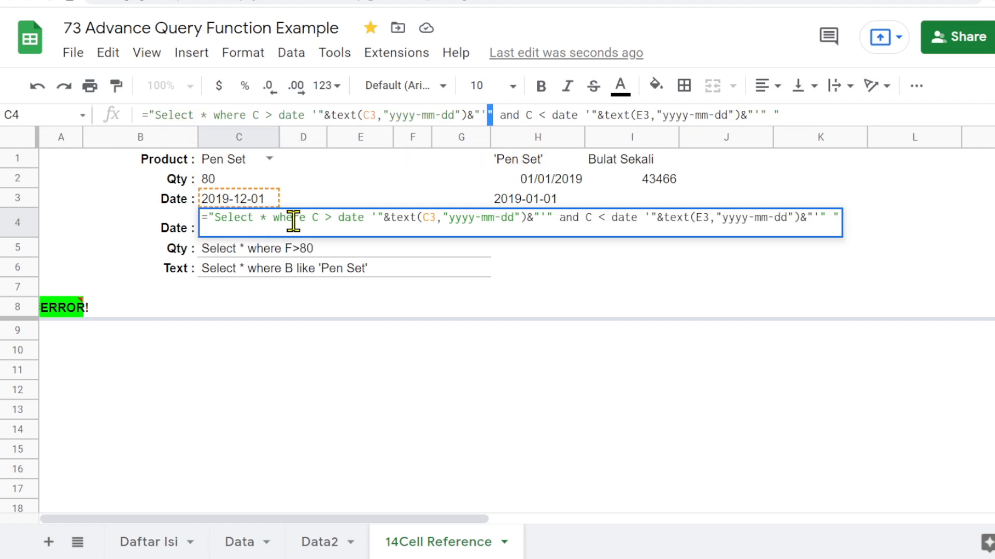
key("BackSpace")
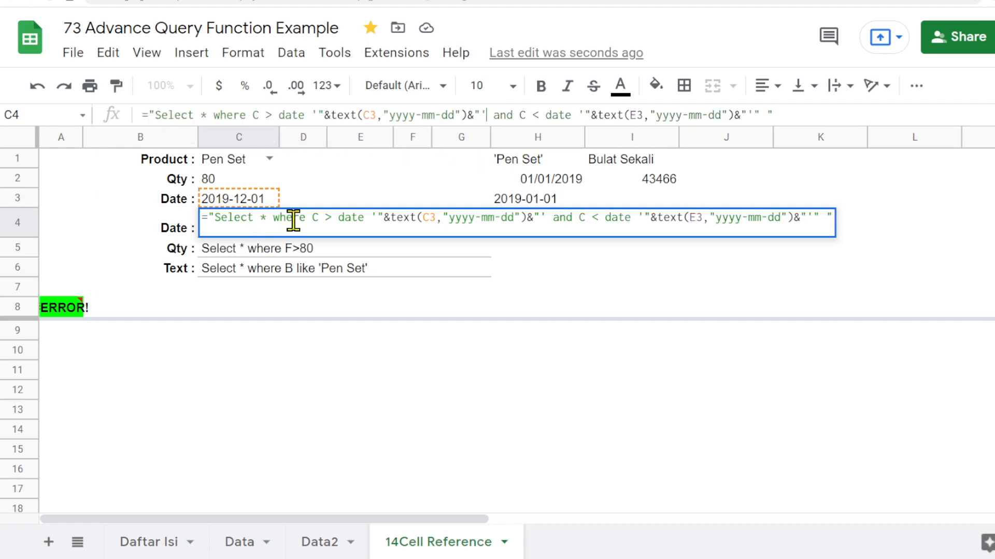
left_click(782, 115)
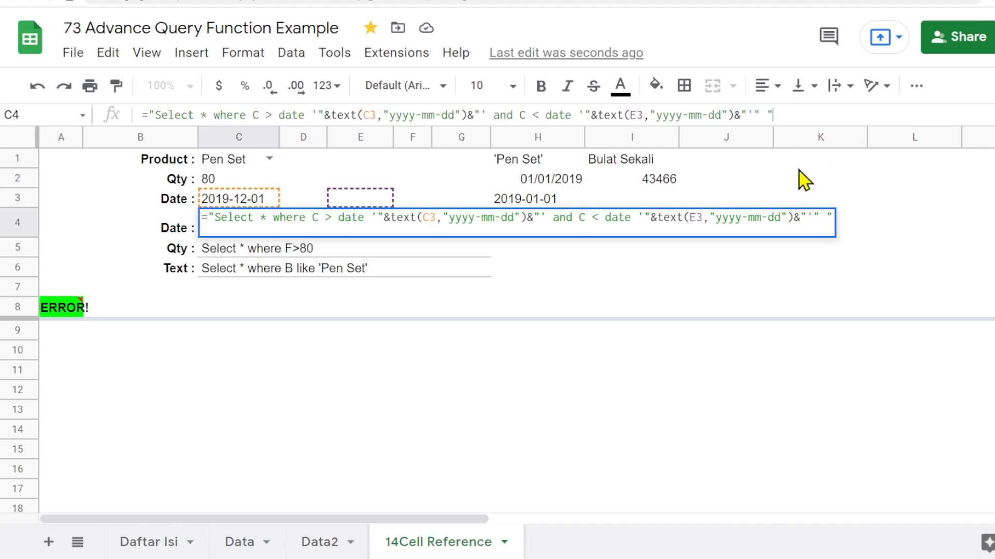
key("BackSpace")
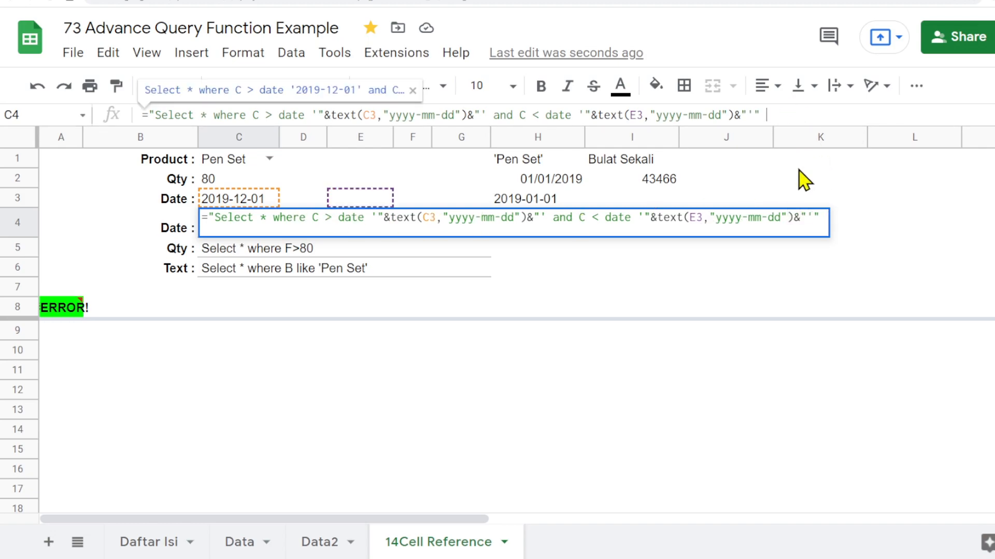
key("BackSpace")
key("Return")
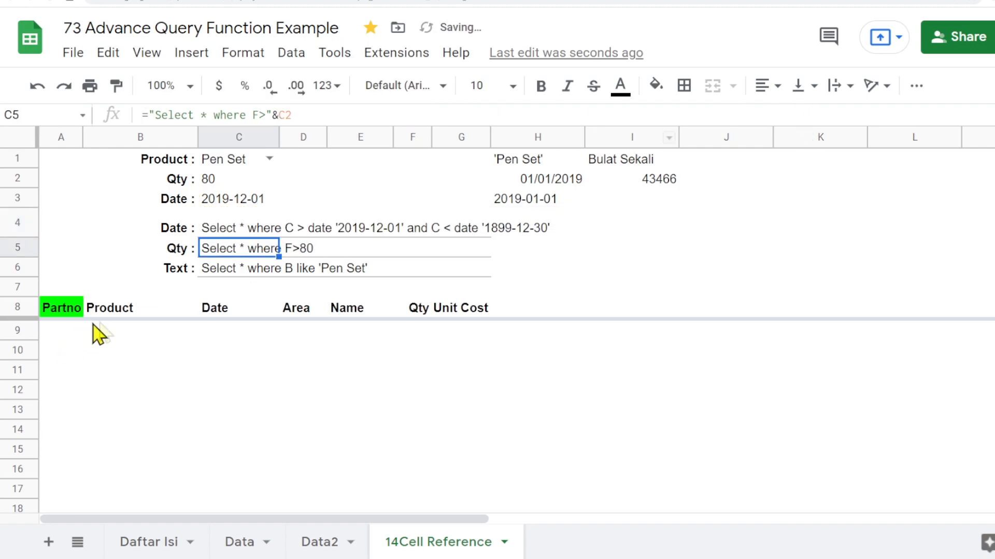
- Copy the C3 date into E3
key("Up")
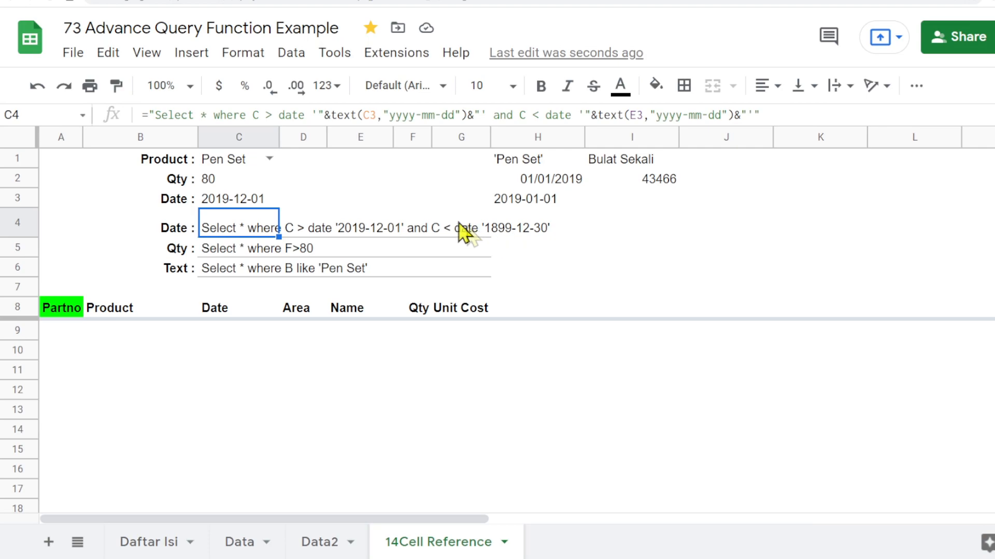
left_click(357, 196)
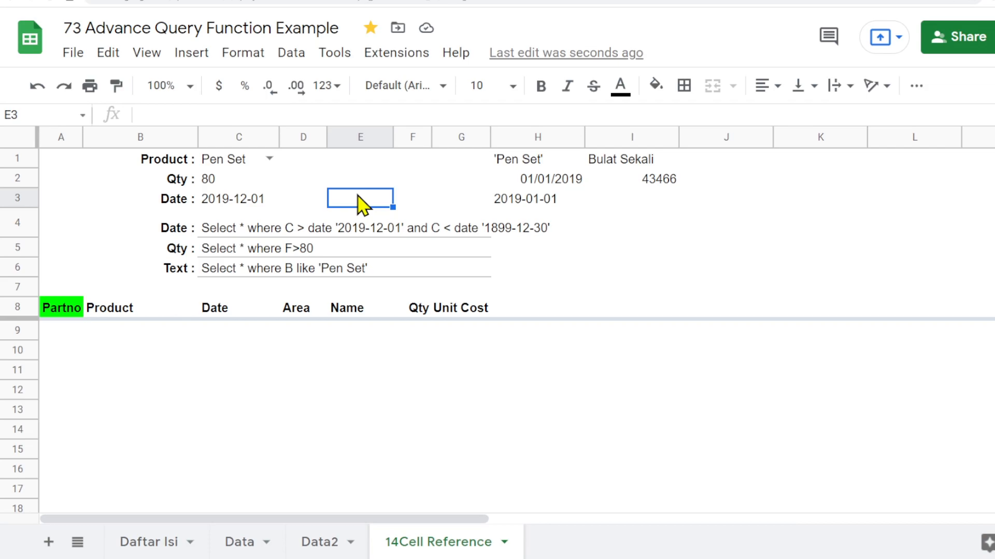
left_click(231, 206)
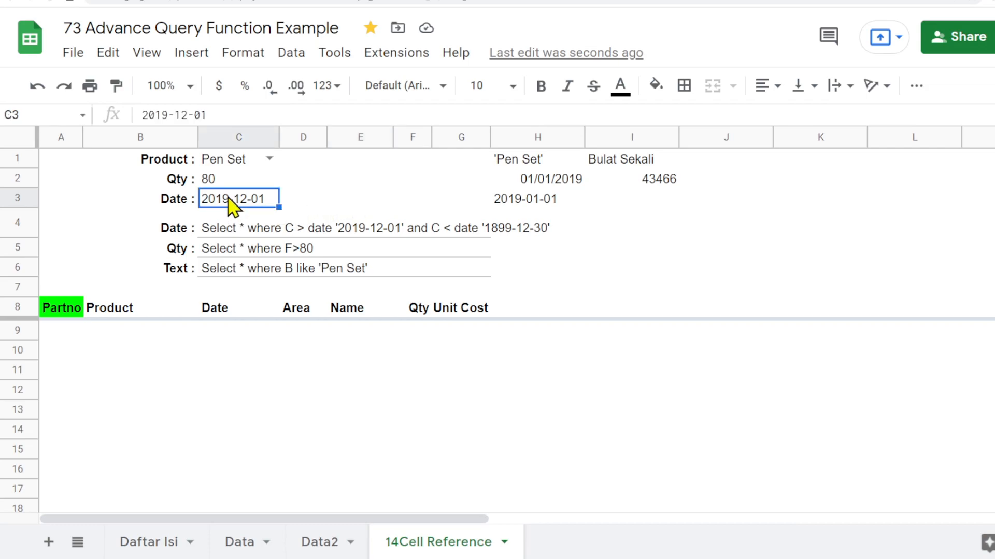
right_click(230, 206)
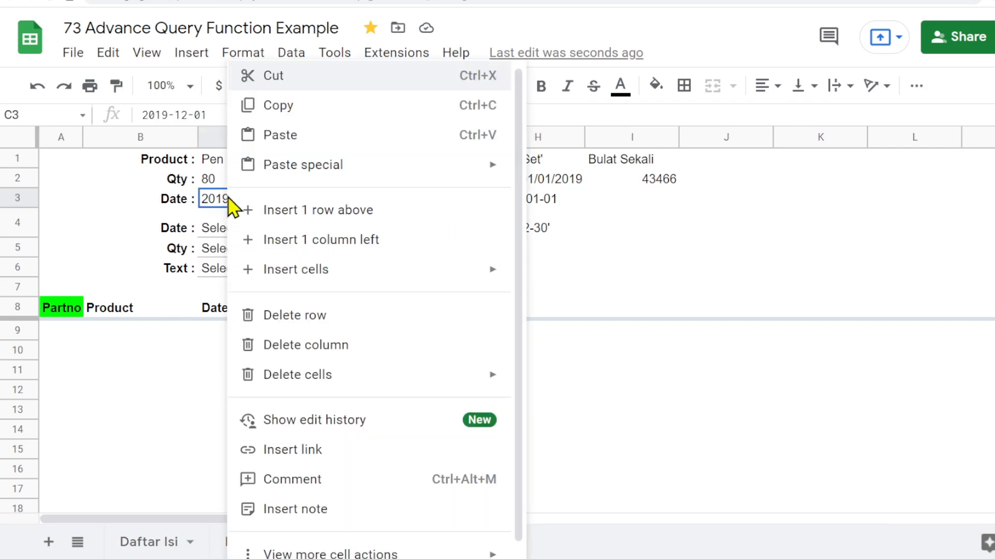
left_click(293, 106)
left_click(359, 204)
right_click(361, 206)
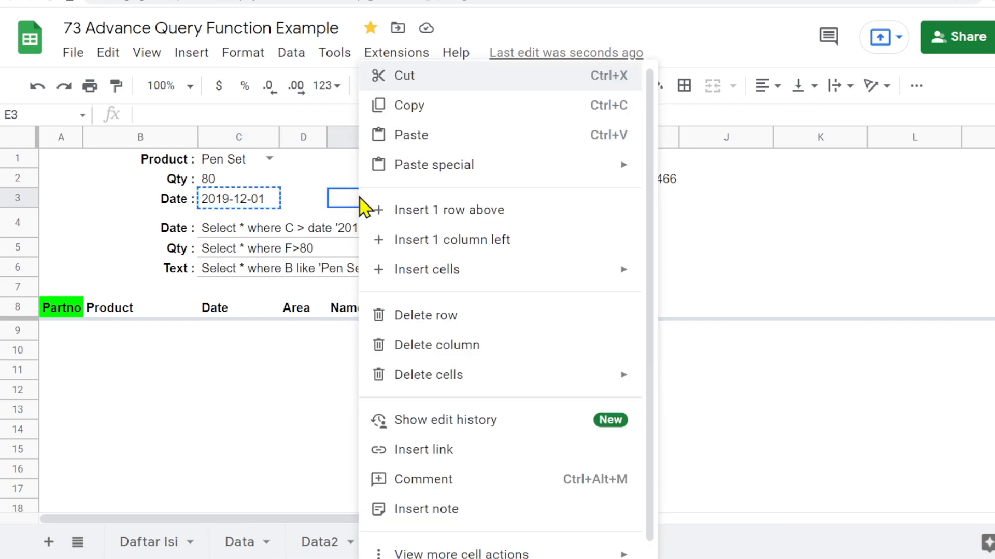
left_click(433, 139)
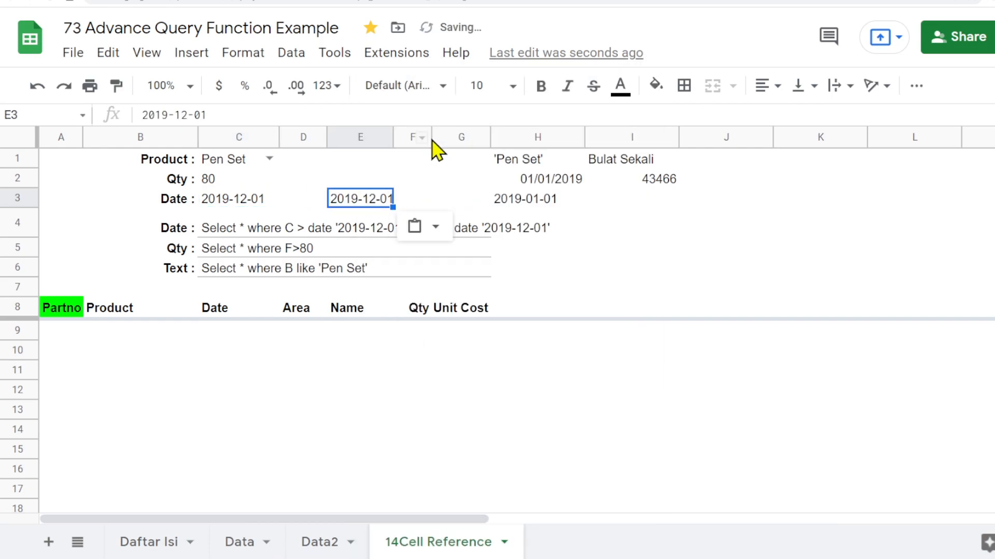
- Pick 31 December 2020 for E3 from its date picker
left_click(602, 273)
left_click(363, 202)
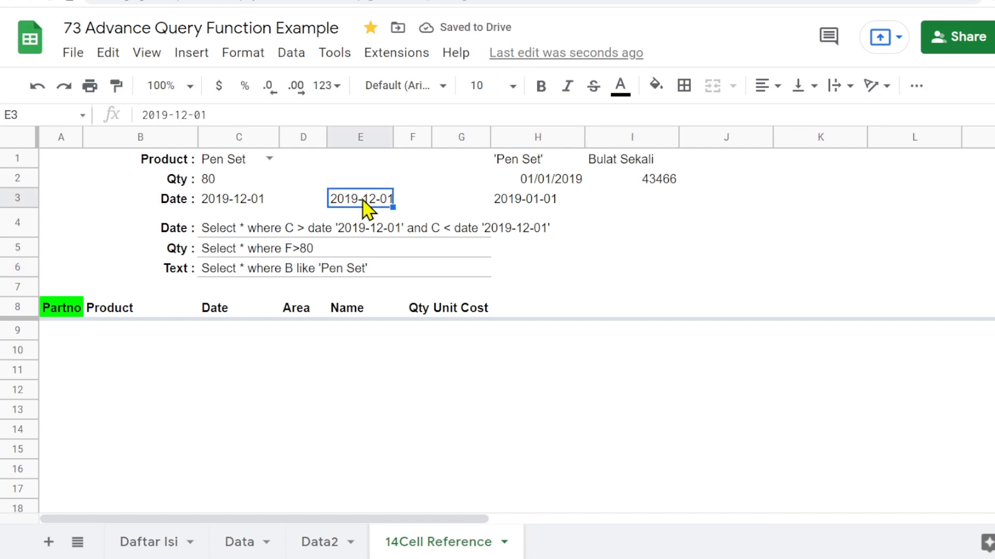
double_click(363, 201)
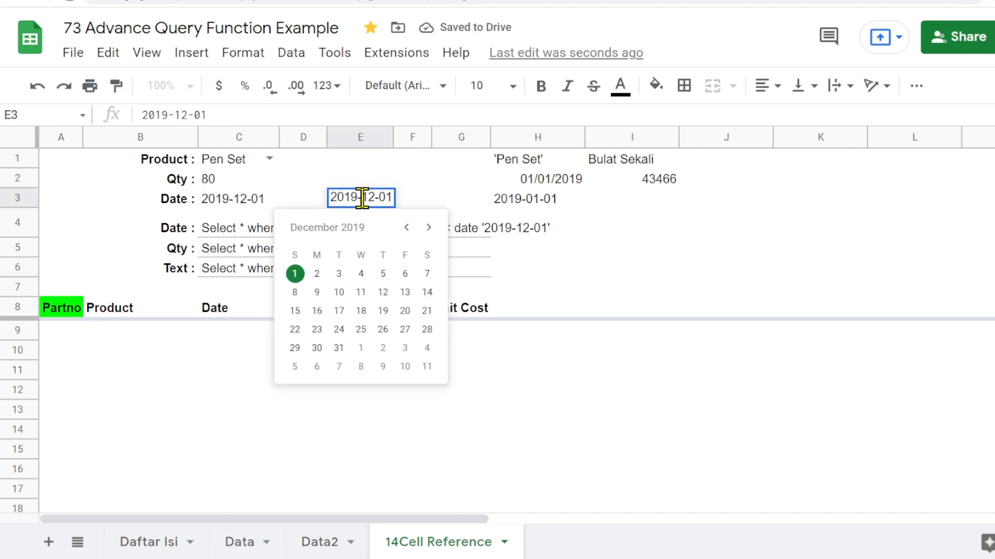
left_click(428, 228)
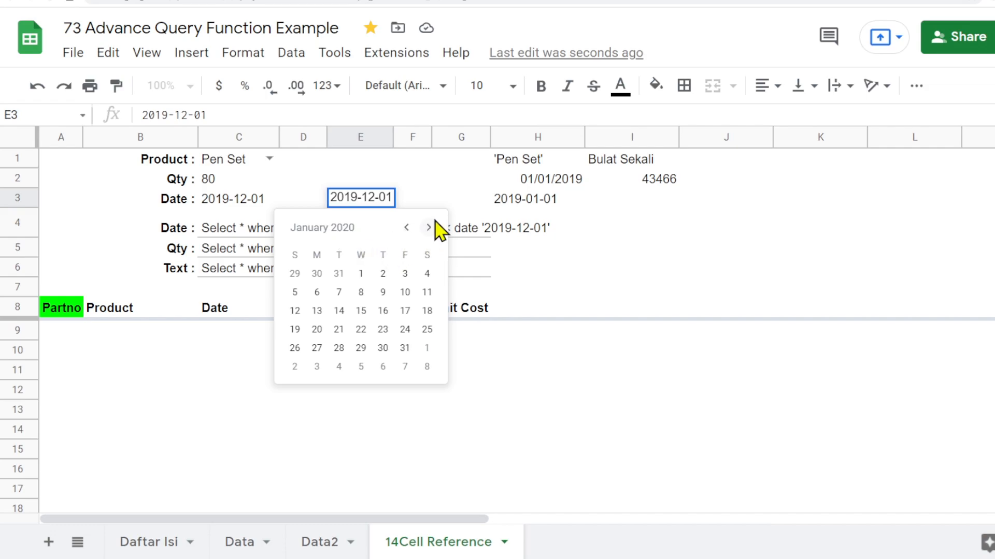
left_click(429, 228)
left_click(428, 228)
left_click(428, 228)
left_click(429, 228)
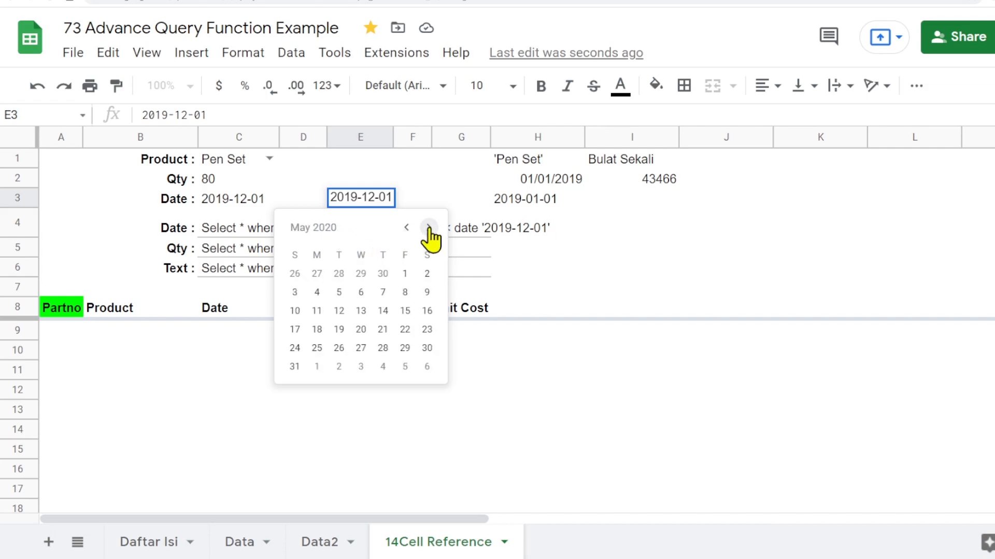
left_click(428, 228)
left_click(428, 228)
left_click(428, 227)
left_click(428, 228)
left_click(428, 227)
left_click(429, 228)
left_click(428, 228)
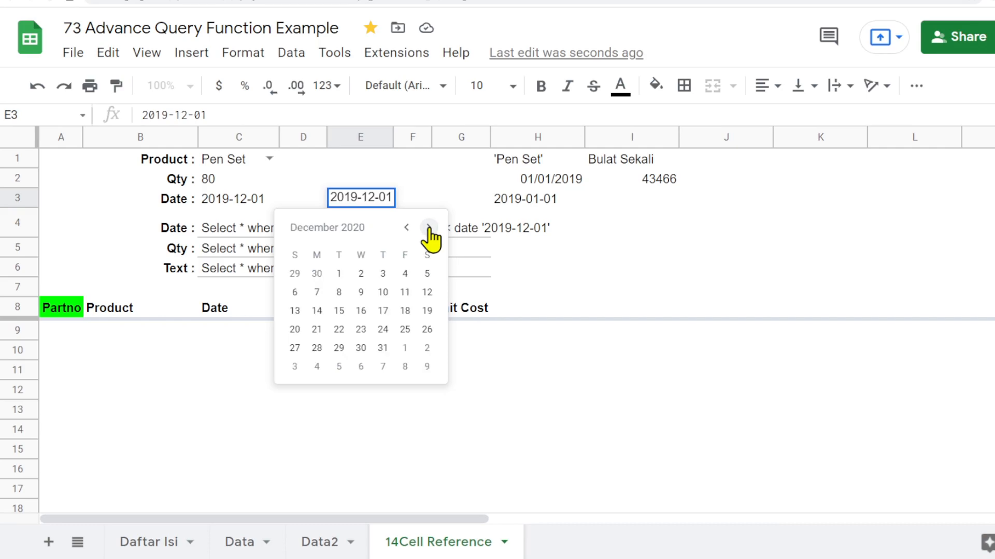
left_click(383, 348)
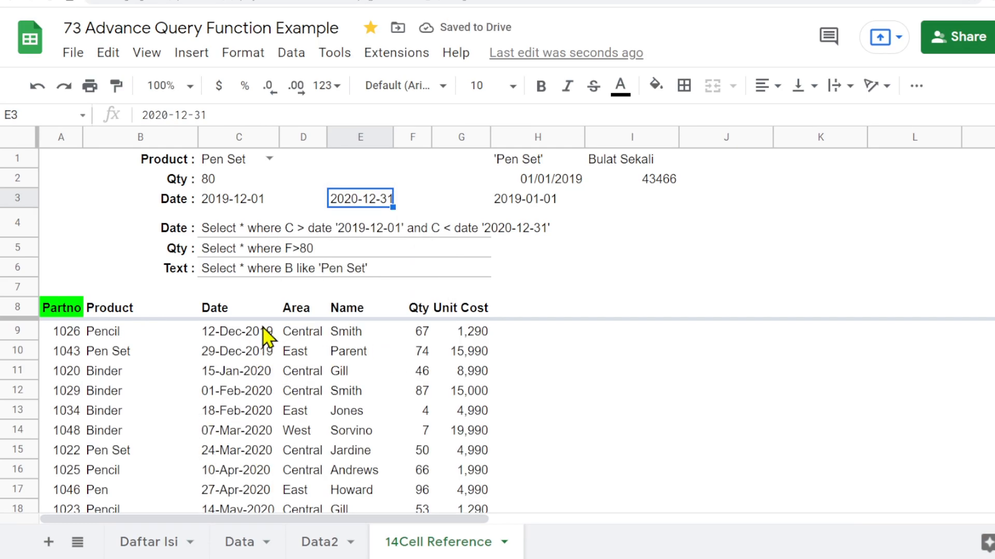
- Format C3 with the 26-Sep-2008 style date number format
left_click(247, 209)
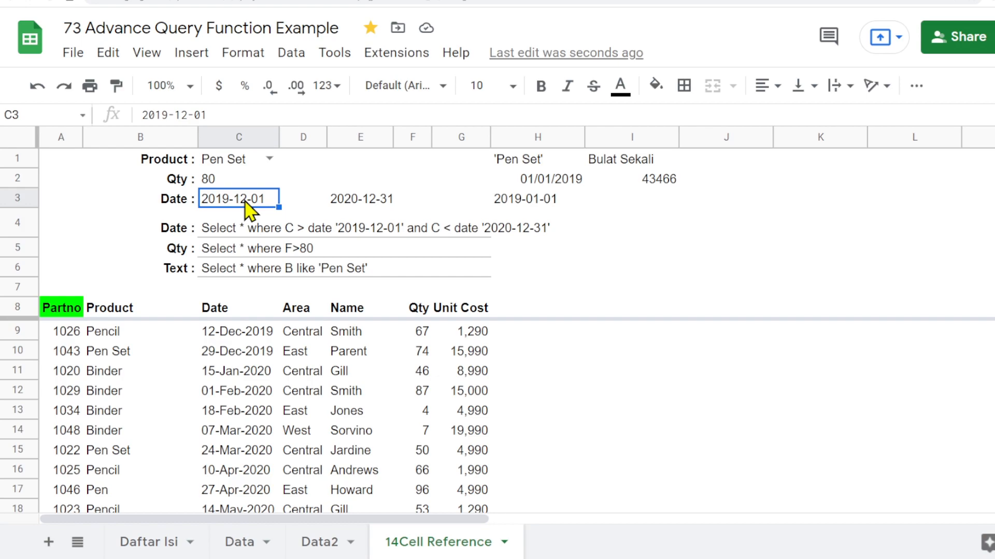
left_click(254, 54)
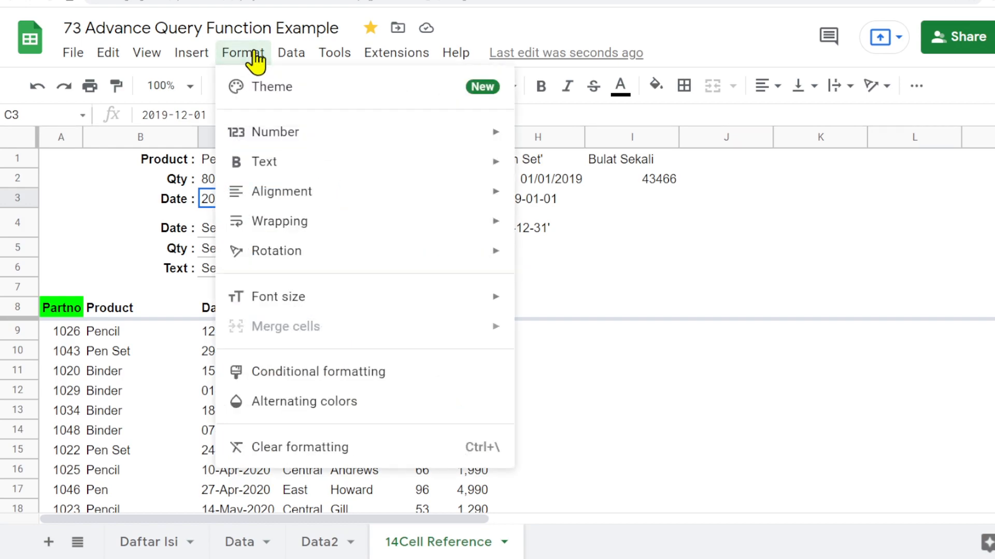
mouse_move(287, 138)
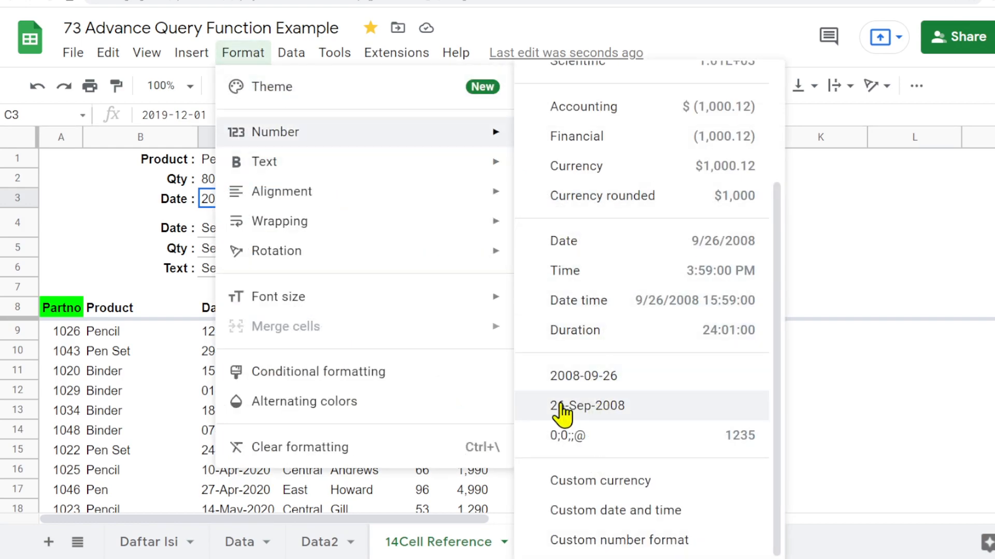
left_click(591, 409)
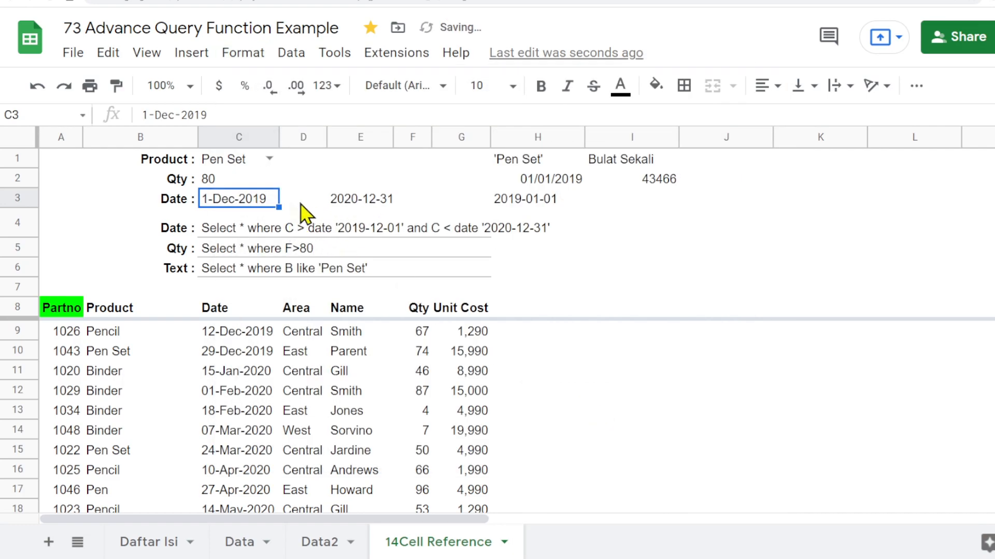
- Copy C3's date format onto E3 with the paint format tool
left_click(115, 87)
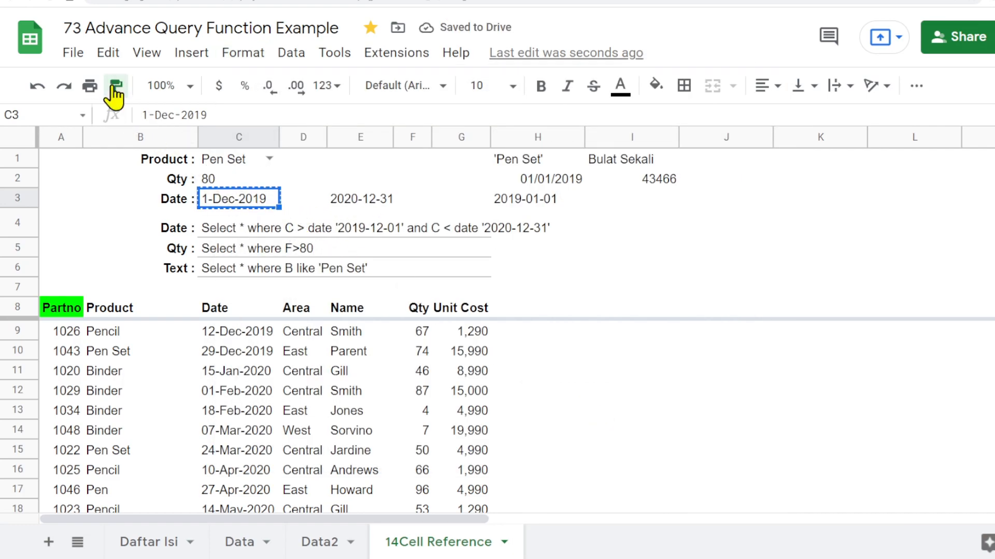
left_click(360, 203)
left_click_drag(393, 137, 402, 134)
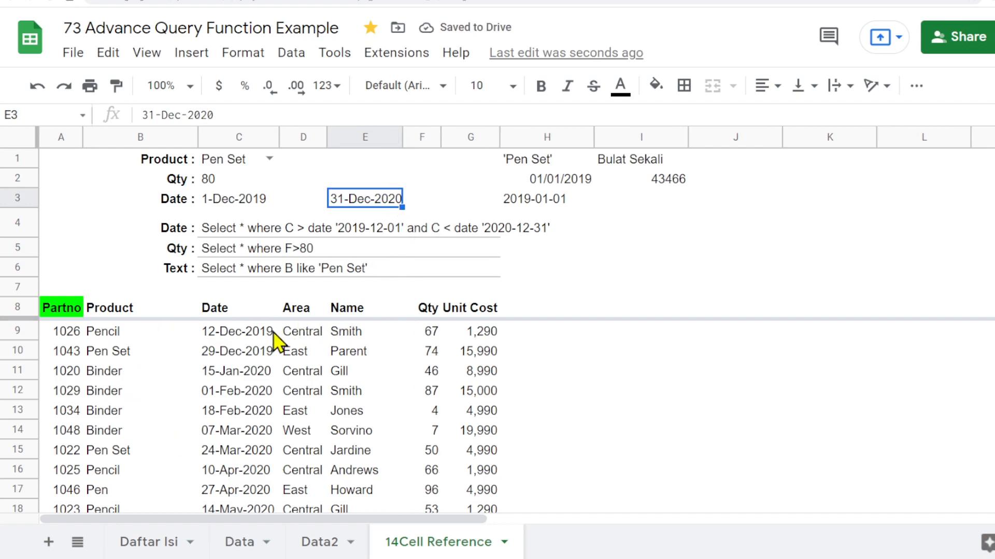
- Review the C3 and E3 dates against the C4 query text
left_click(224, 205)
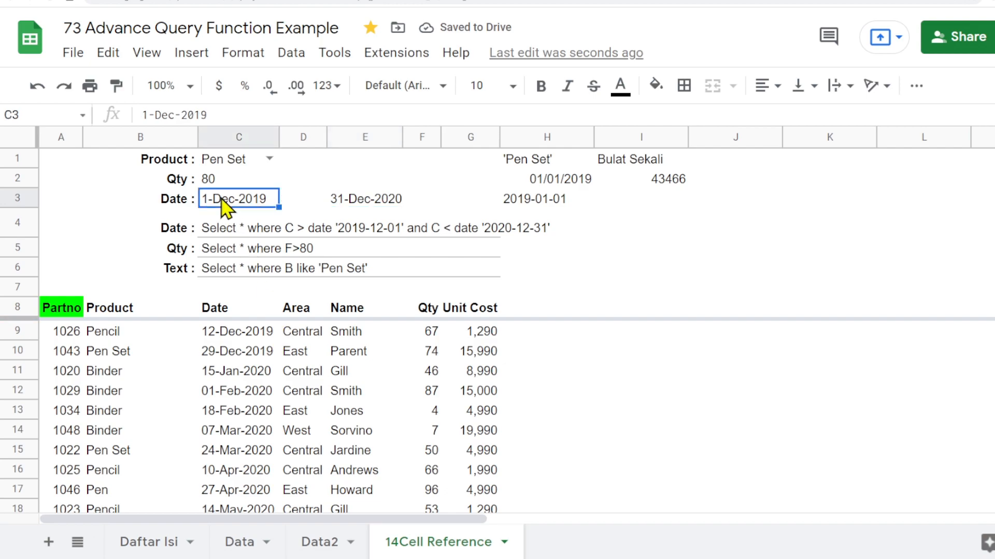
left_click(358, 207)
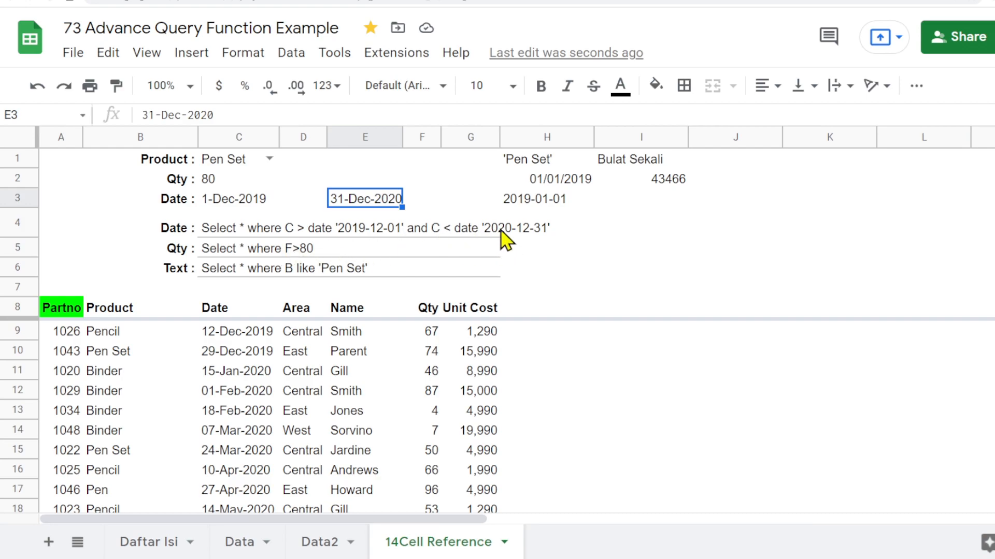
left_click(560, 247)
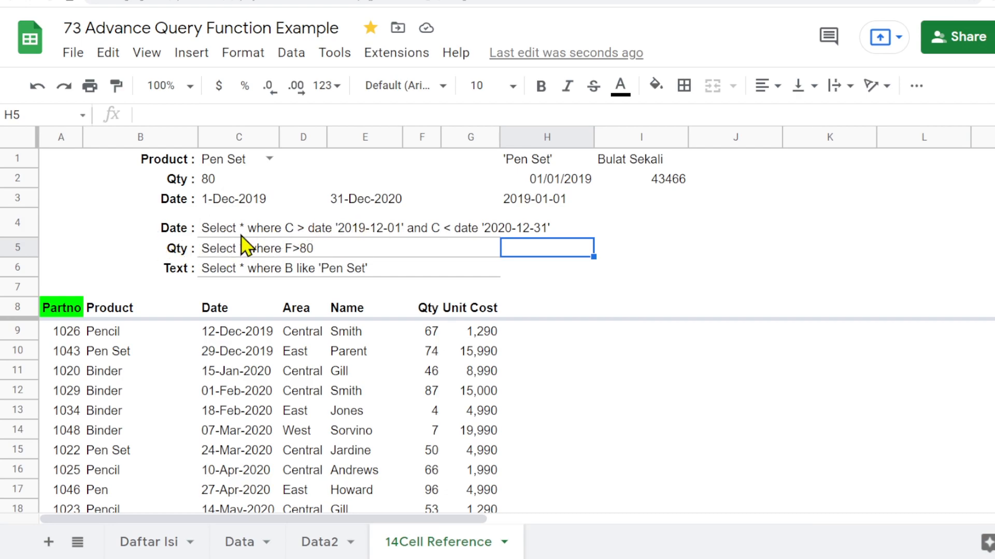
left_click(212, 200)
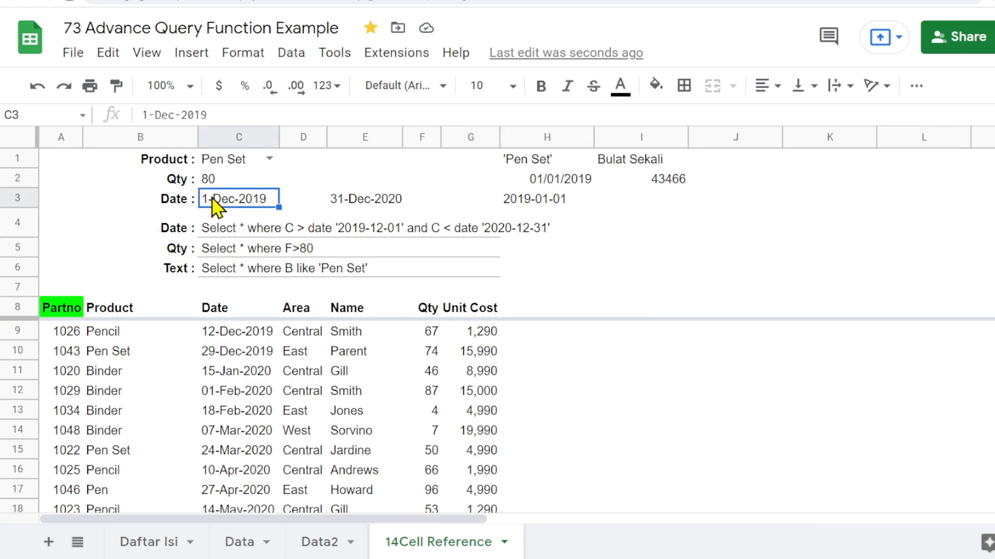
- Hide rows 4 to 6 holding the Date, Qty and Text query criteria
left_click(362, 201)
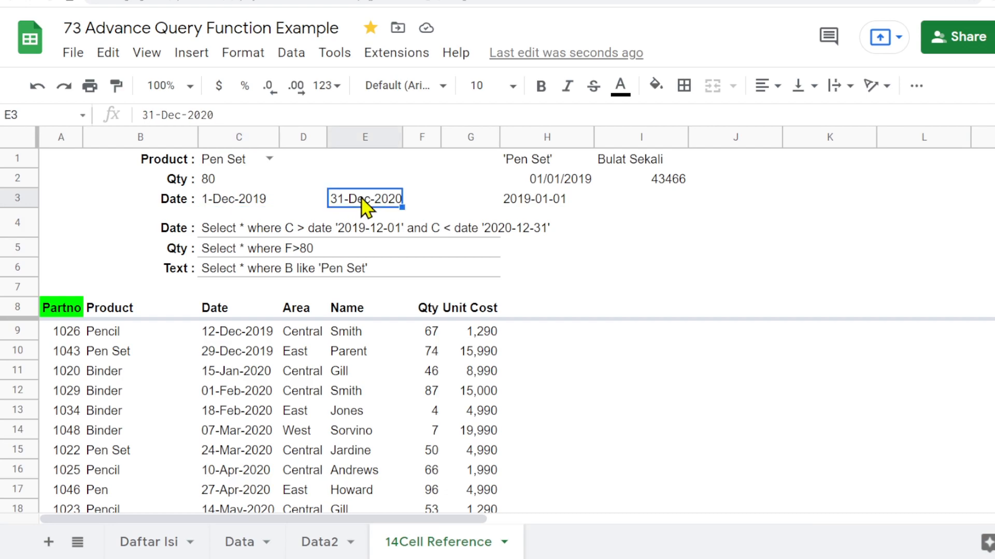
left_click(103, 379)
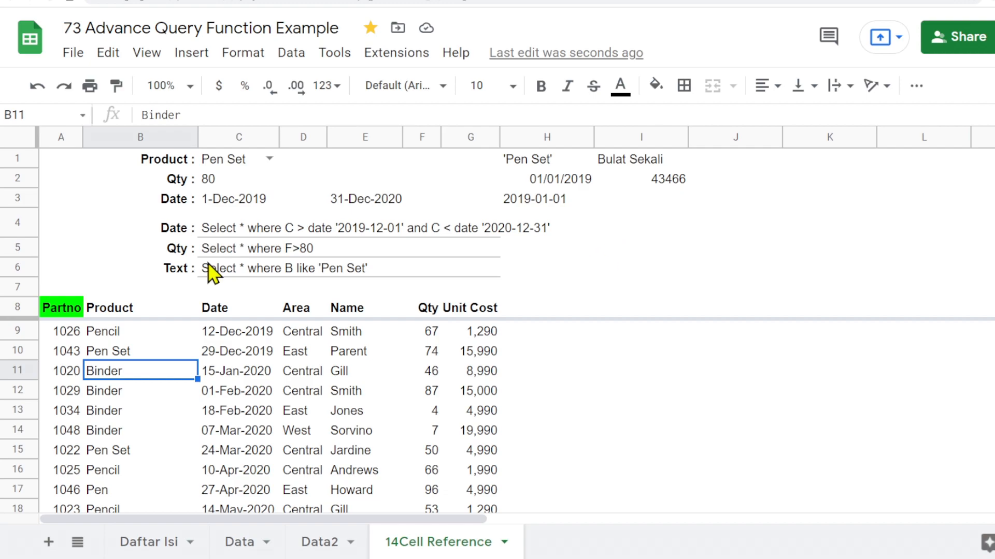
left_click(19, 223)
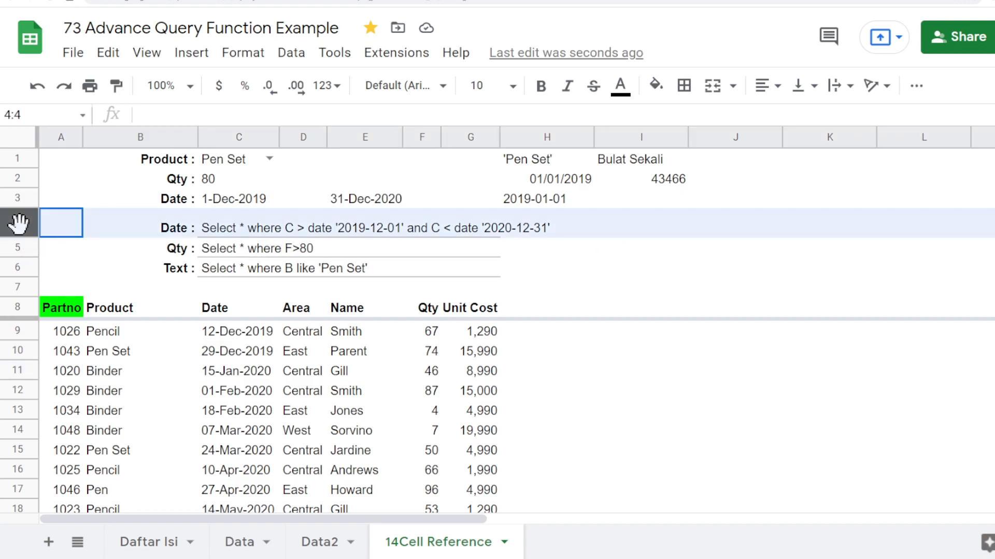
left_click_drag(19, 222, 18, 266)
right_click(16, 238)
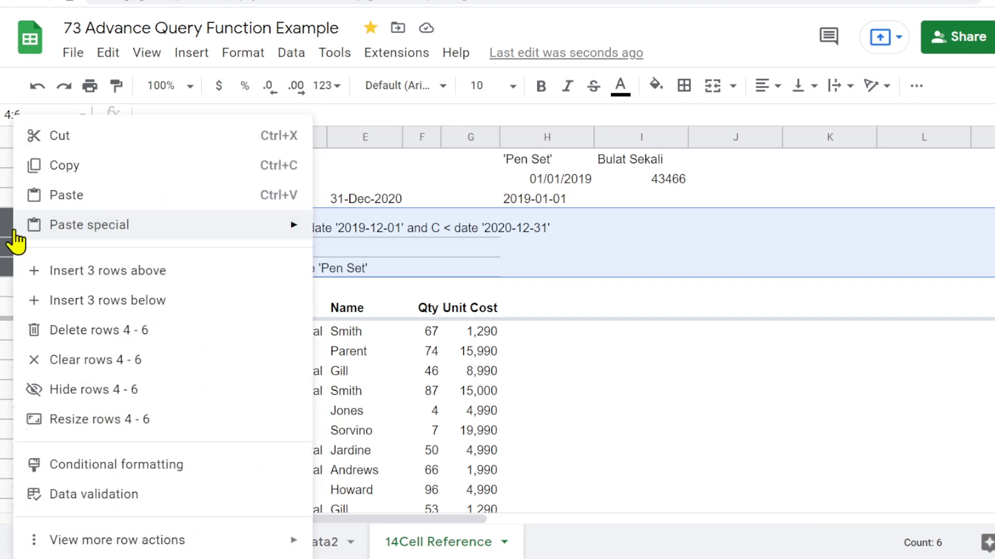
left_click(91, 390)
left_click(288, 222)
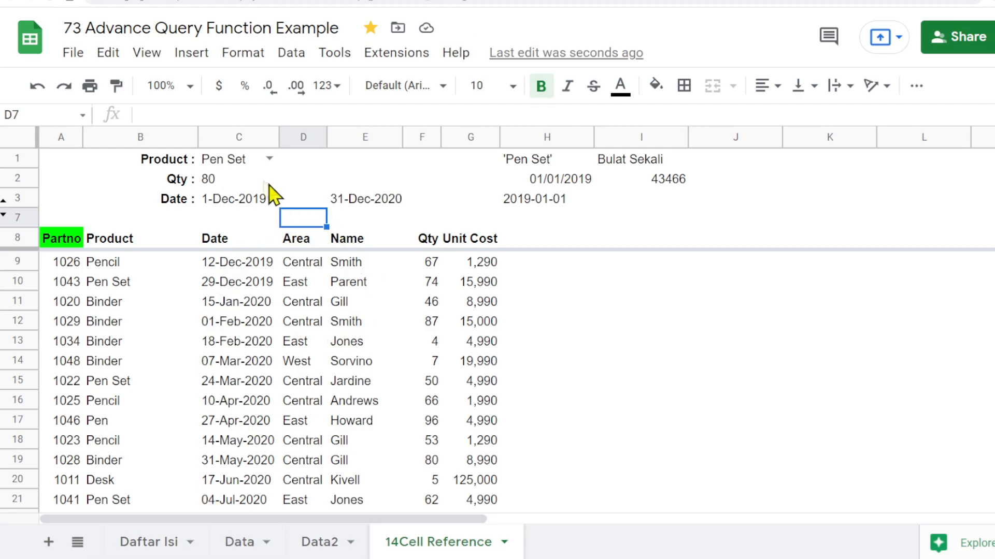
- Change the Product selection in C1 to Binders from its dropdown list
left_click(268, 158)
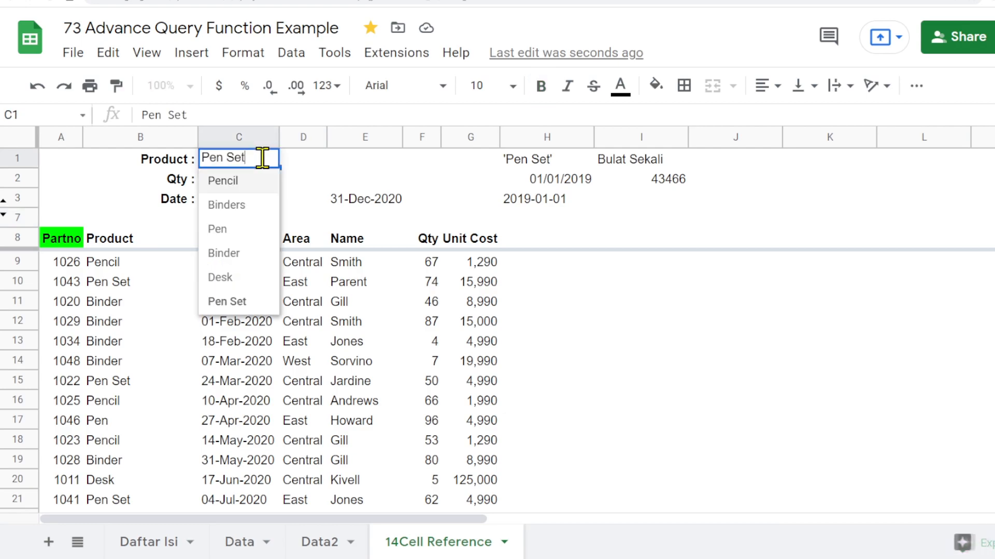
left_click(249, 207)
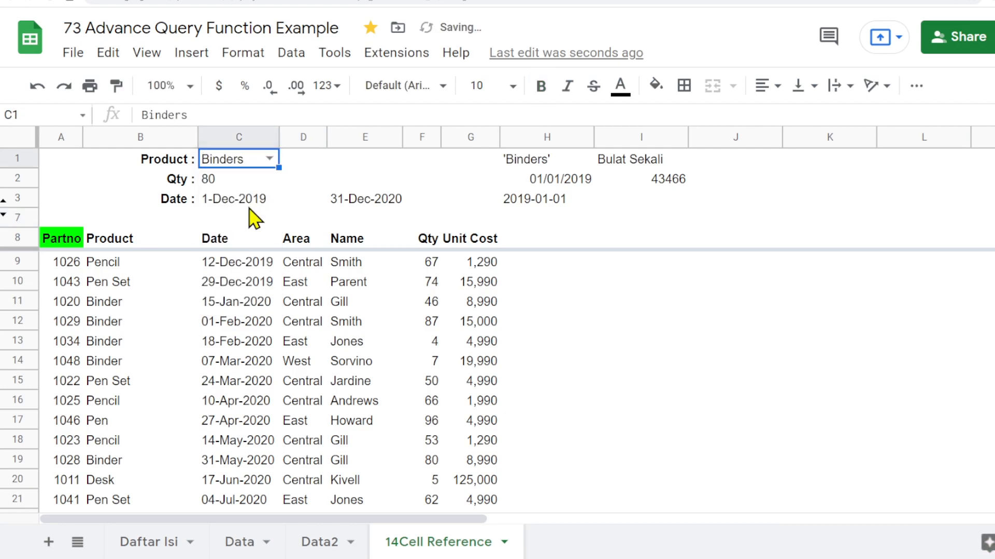
left_click(207, 183)
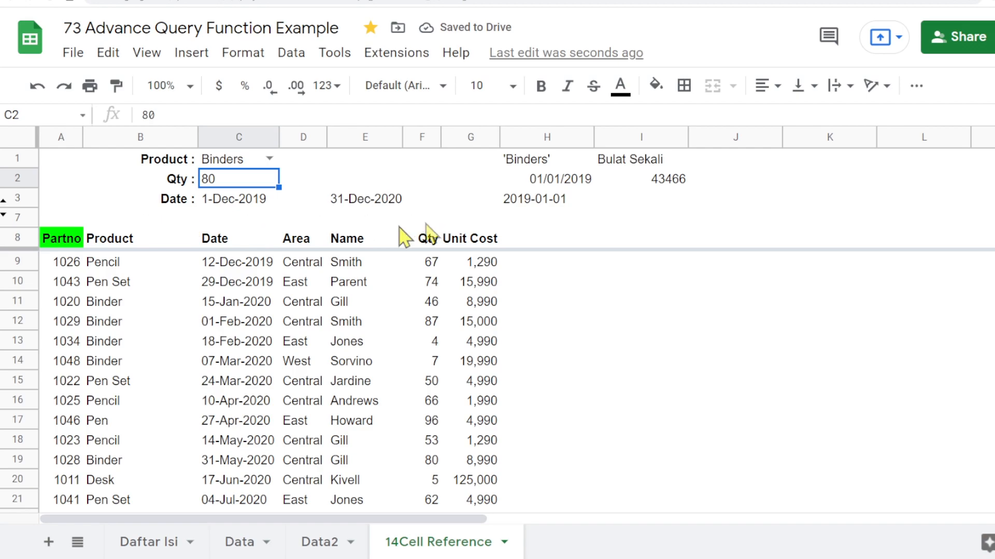
- Unhide rows 4 to 6 and select C4 to inspect its date query formula
left_click(4, 213)
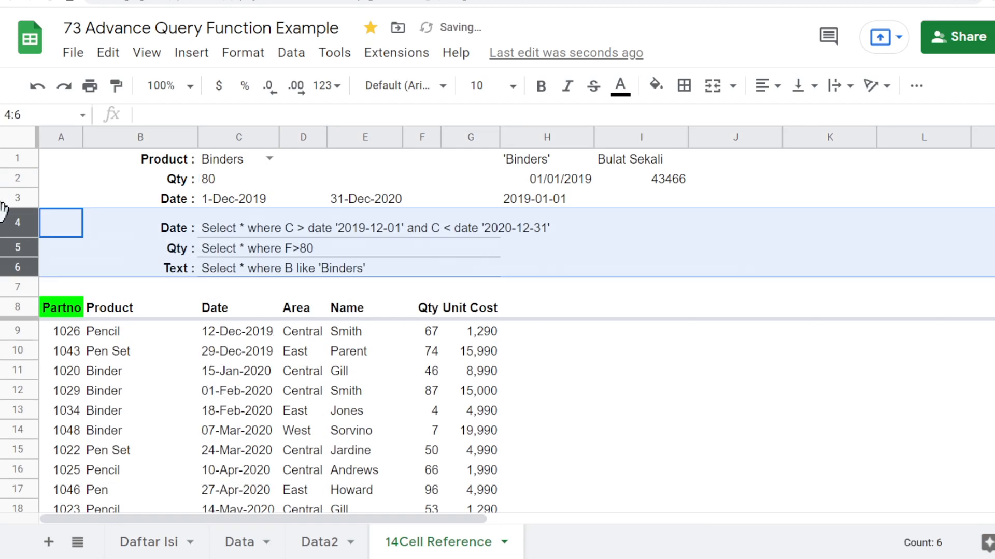
left_click(230, 236)
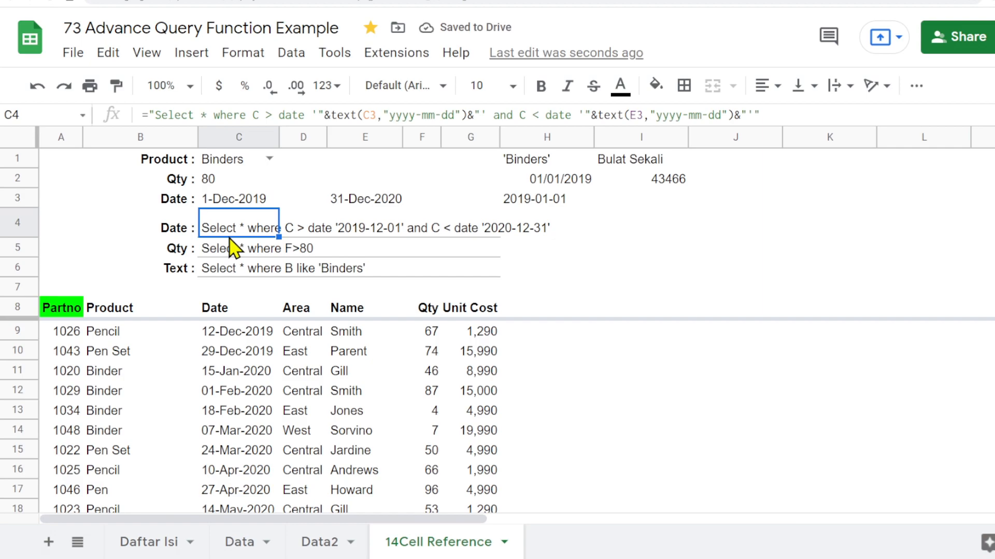